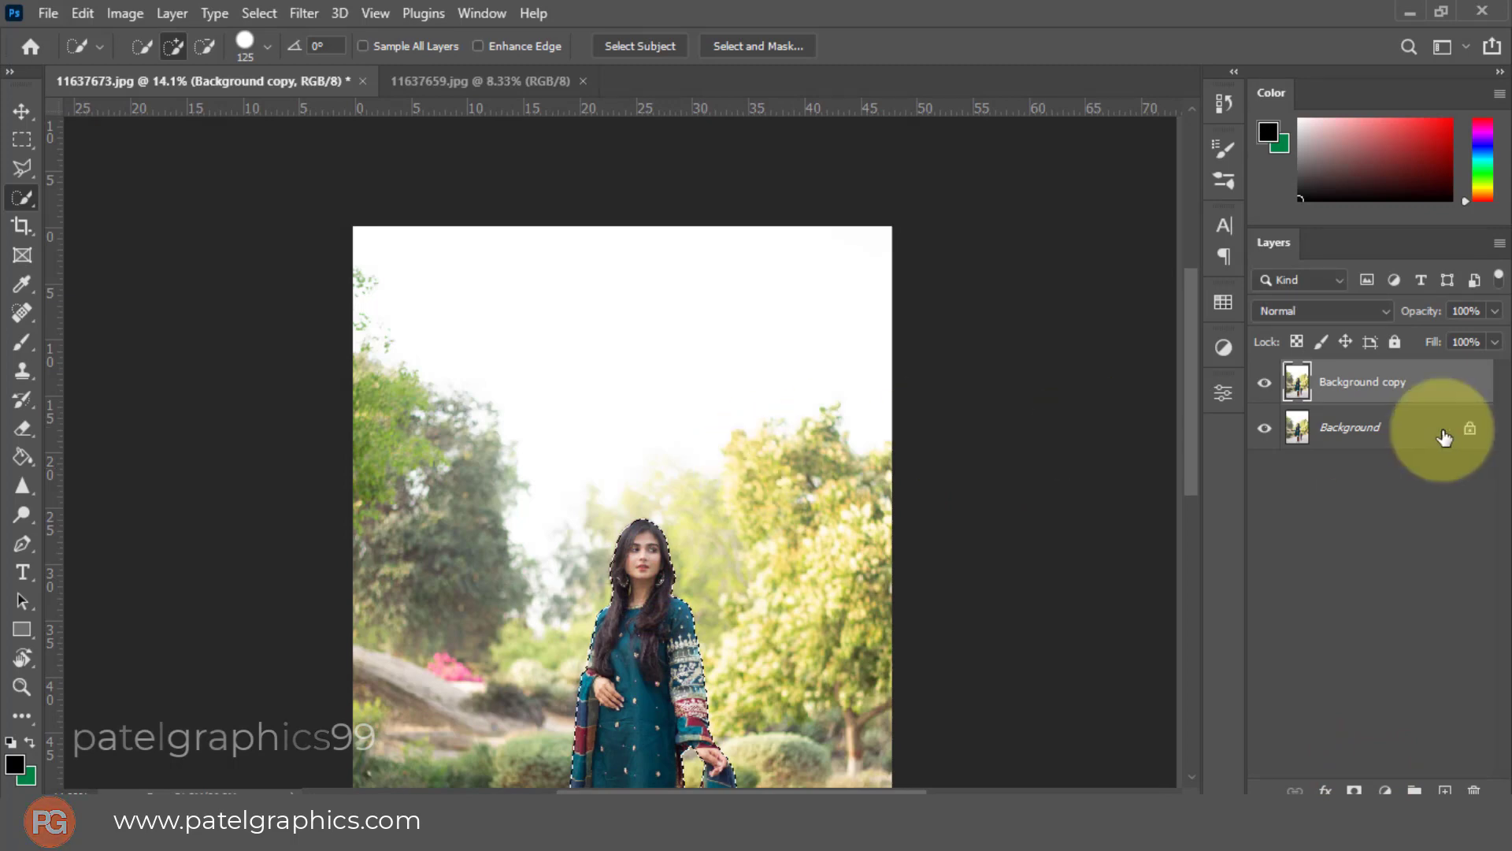
Mask the Background copy layer to the selected woman and check the cutout with the Background layer hidden
click(1354, 790)
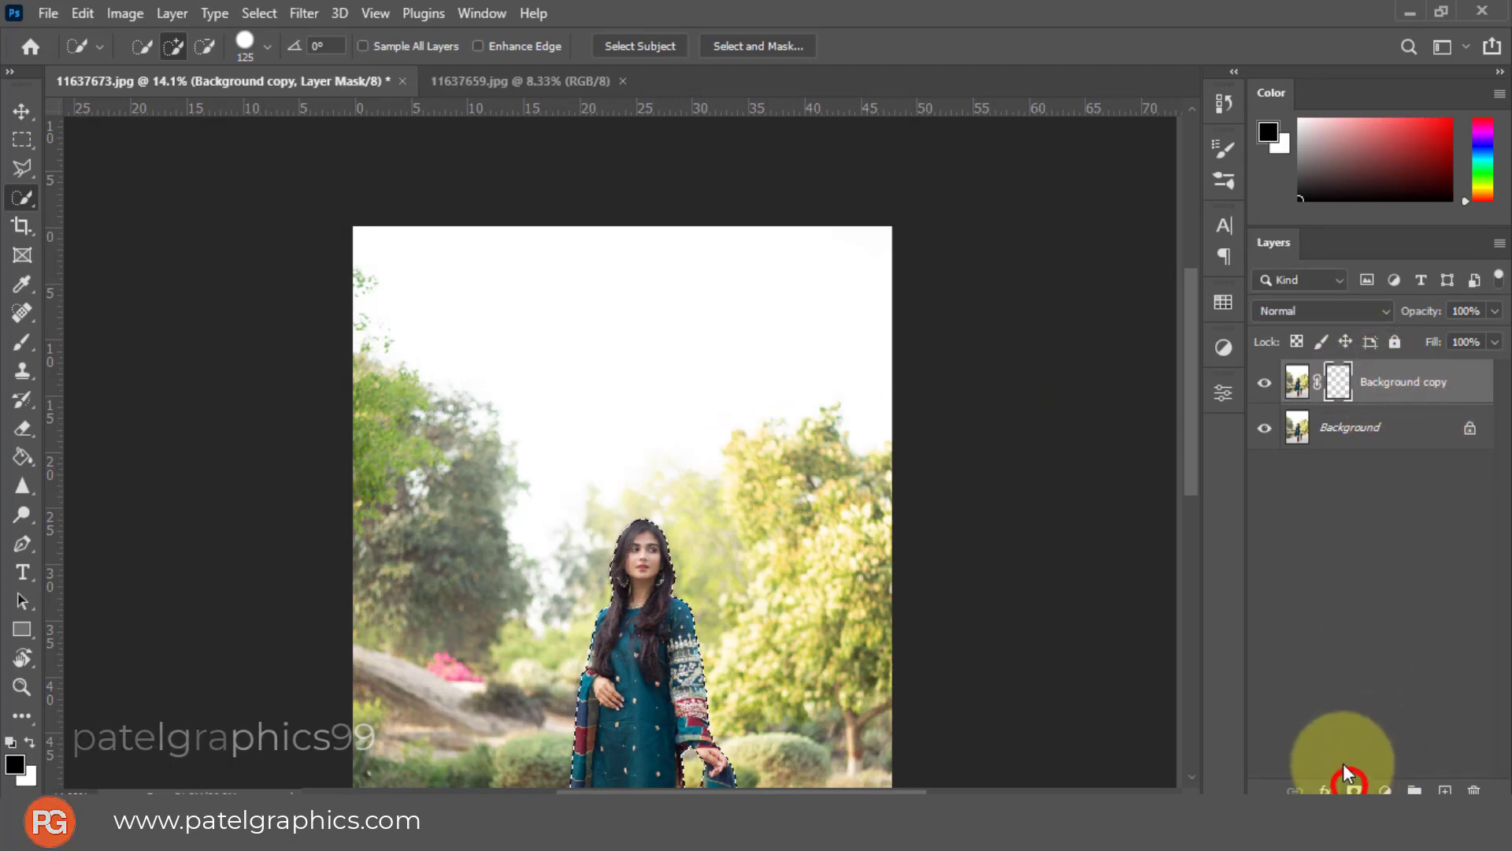
click(1258, 429)
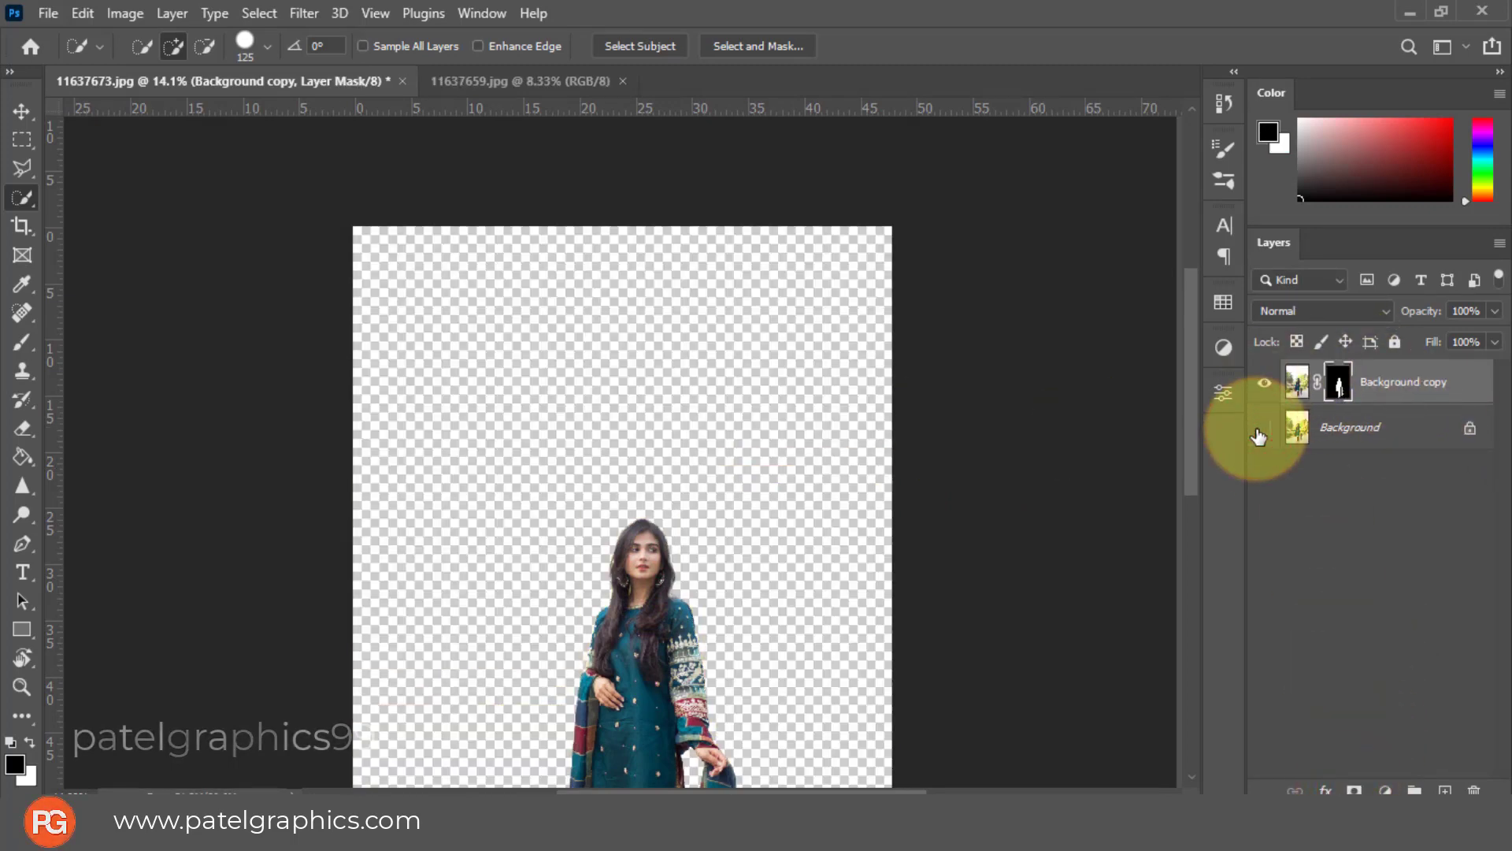
click(1259, 433)
click(1259, 433)
click(1258, 429)
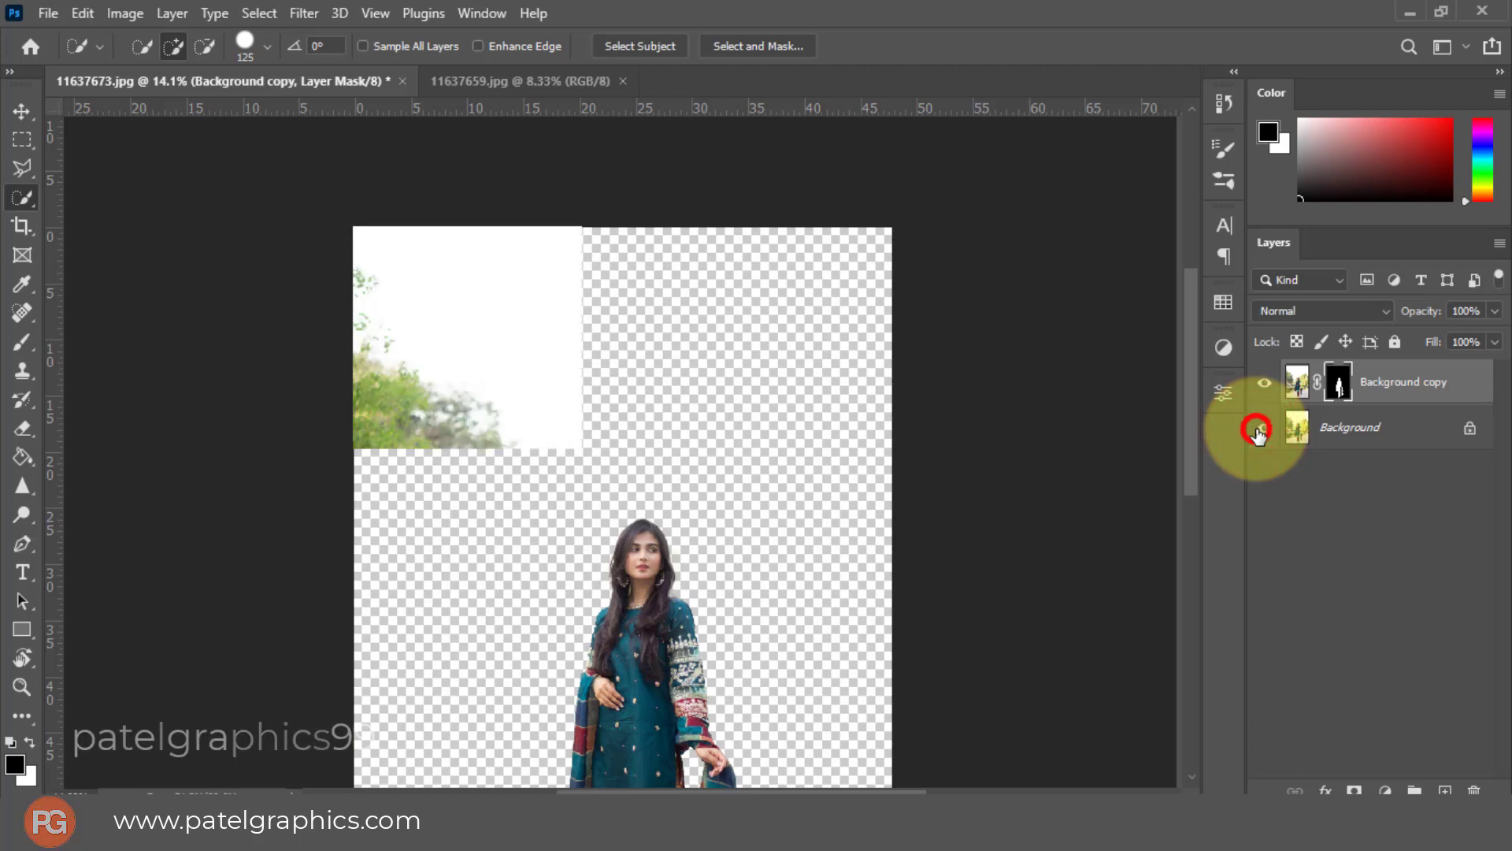
Copy the park portrait from 11637659.jpg into 11637673.jpg, directly above the Background layer
click(1386, 427)
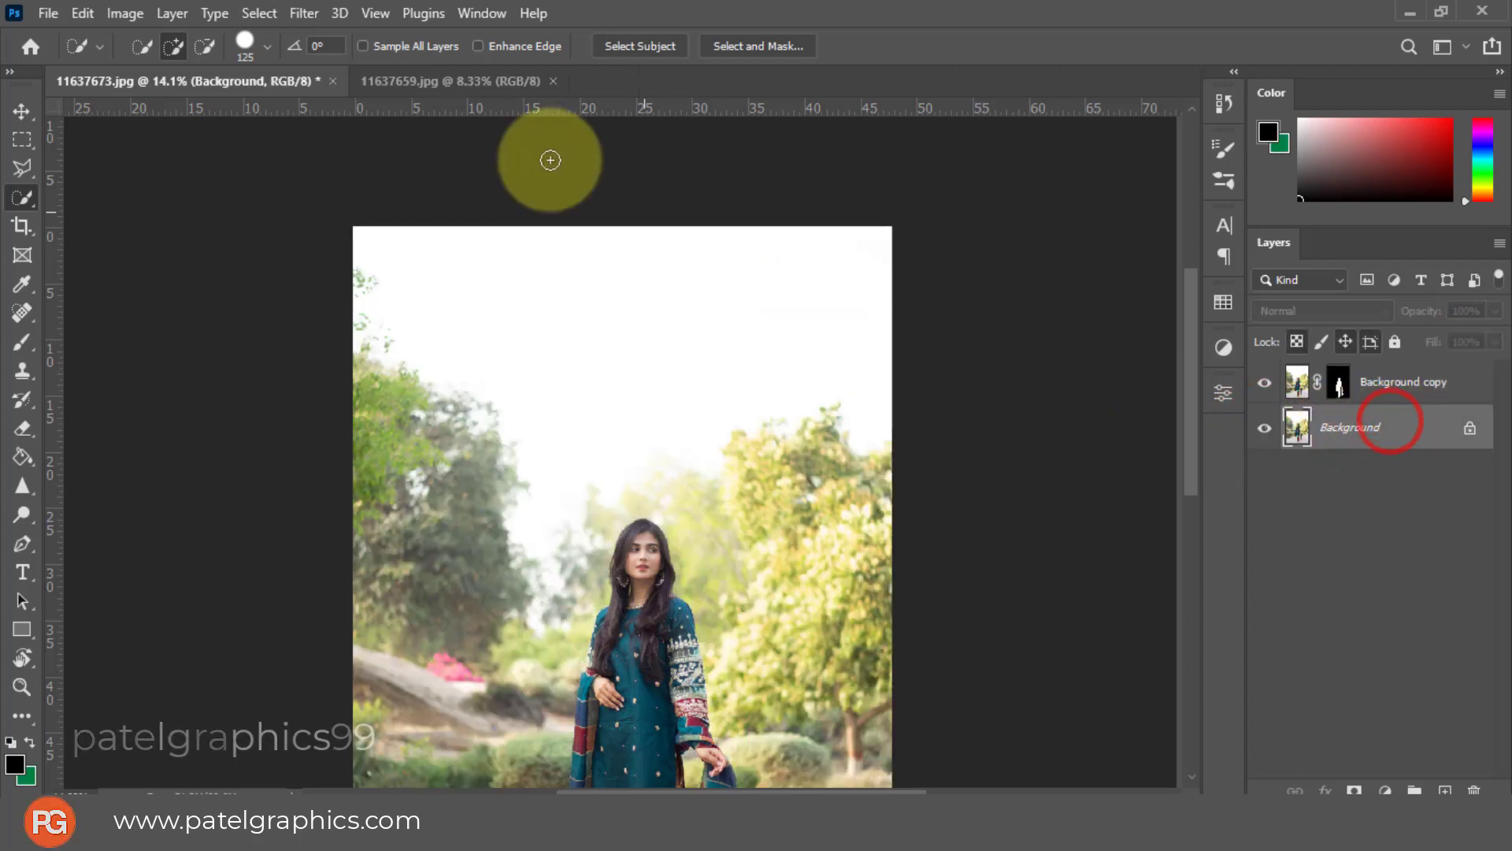
click(496, 81)
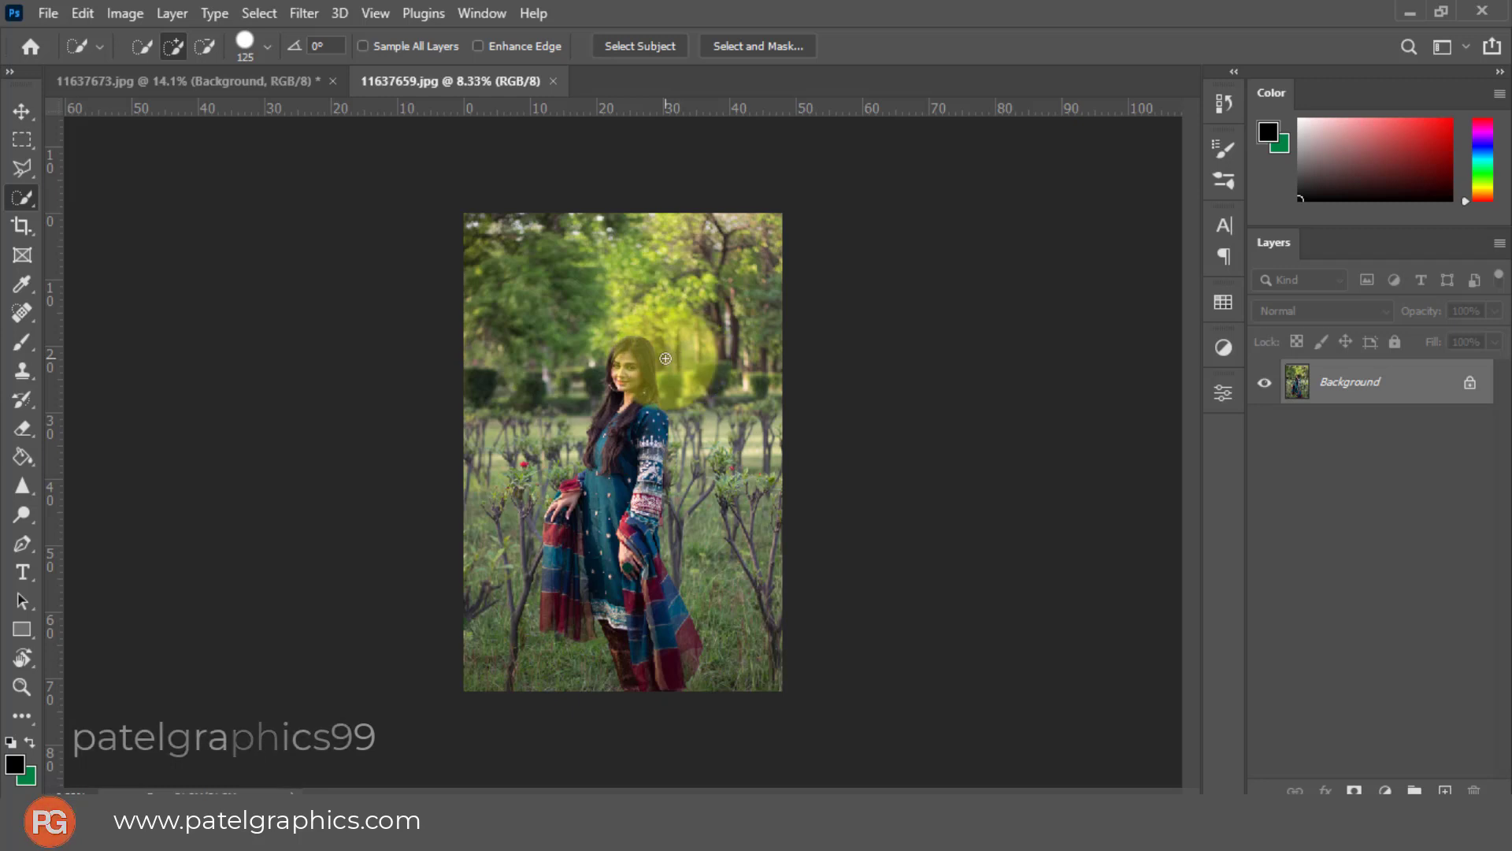
key(v)
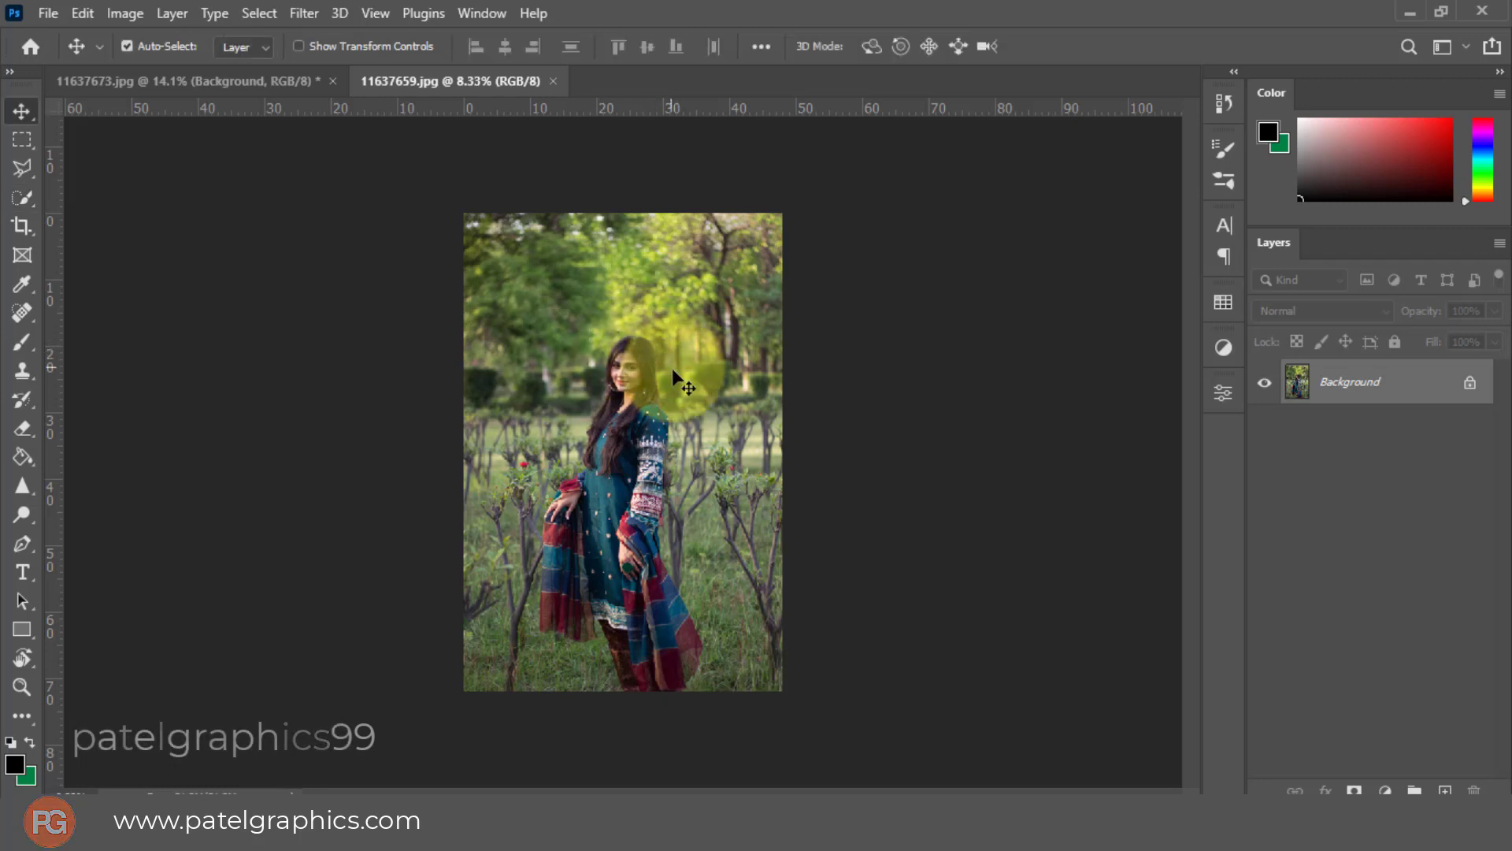
key(c)
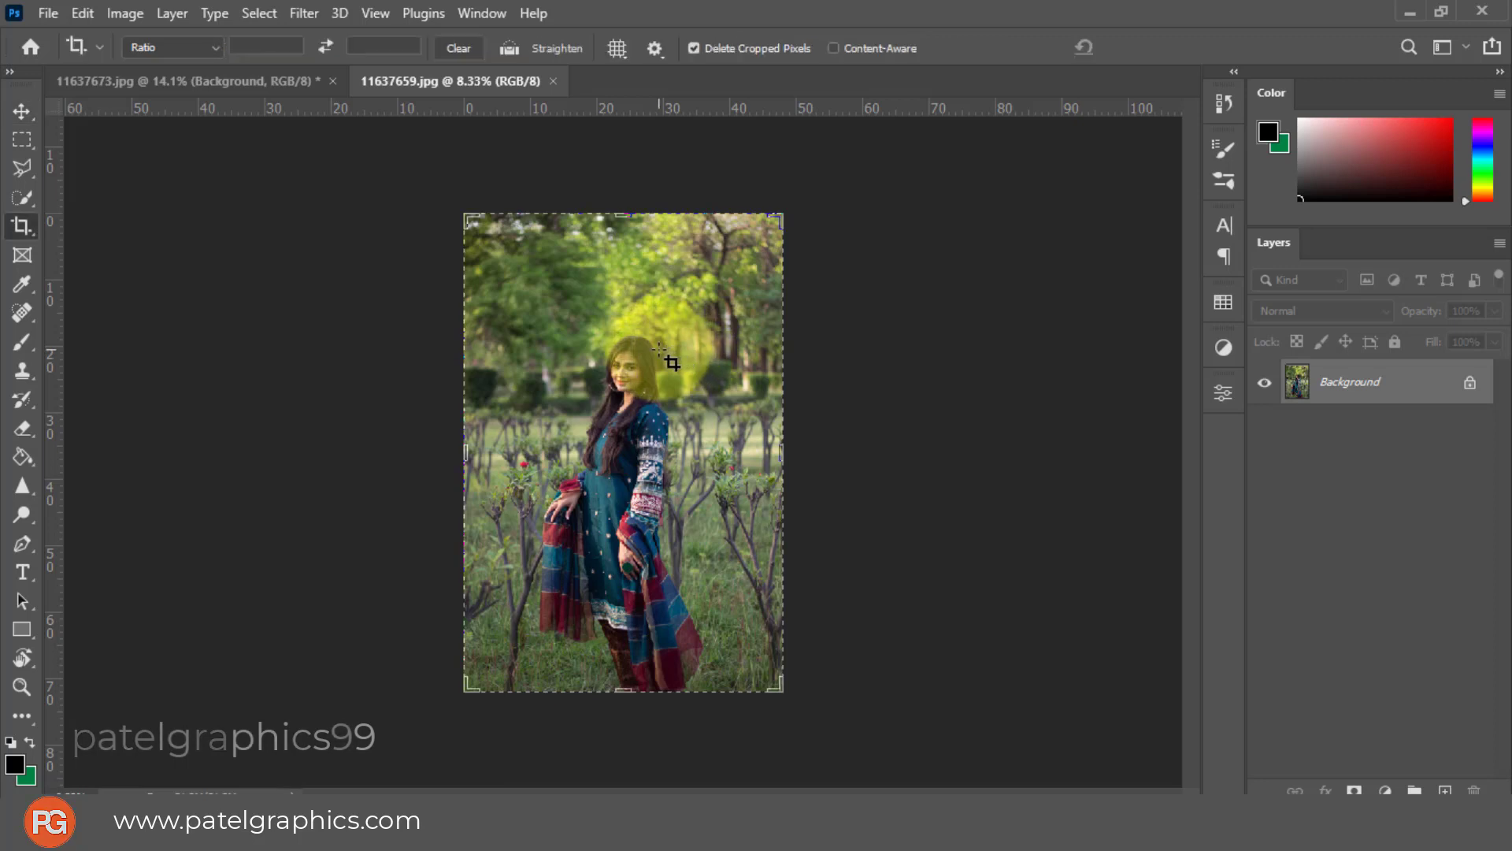
key(v)
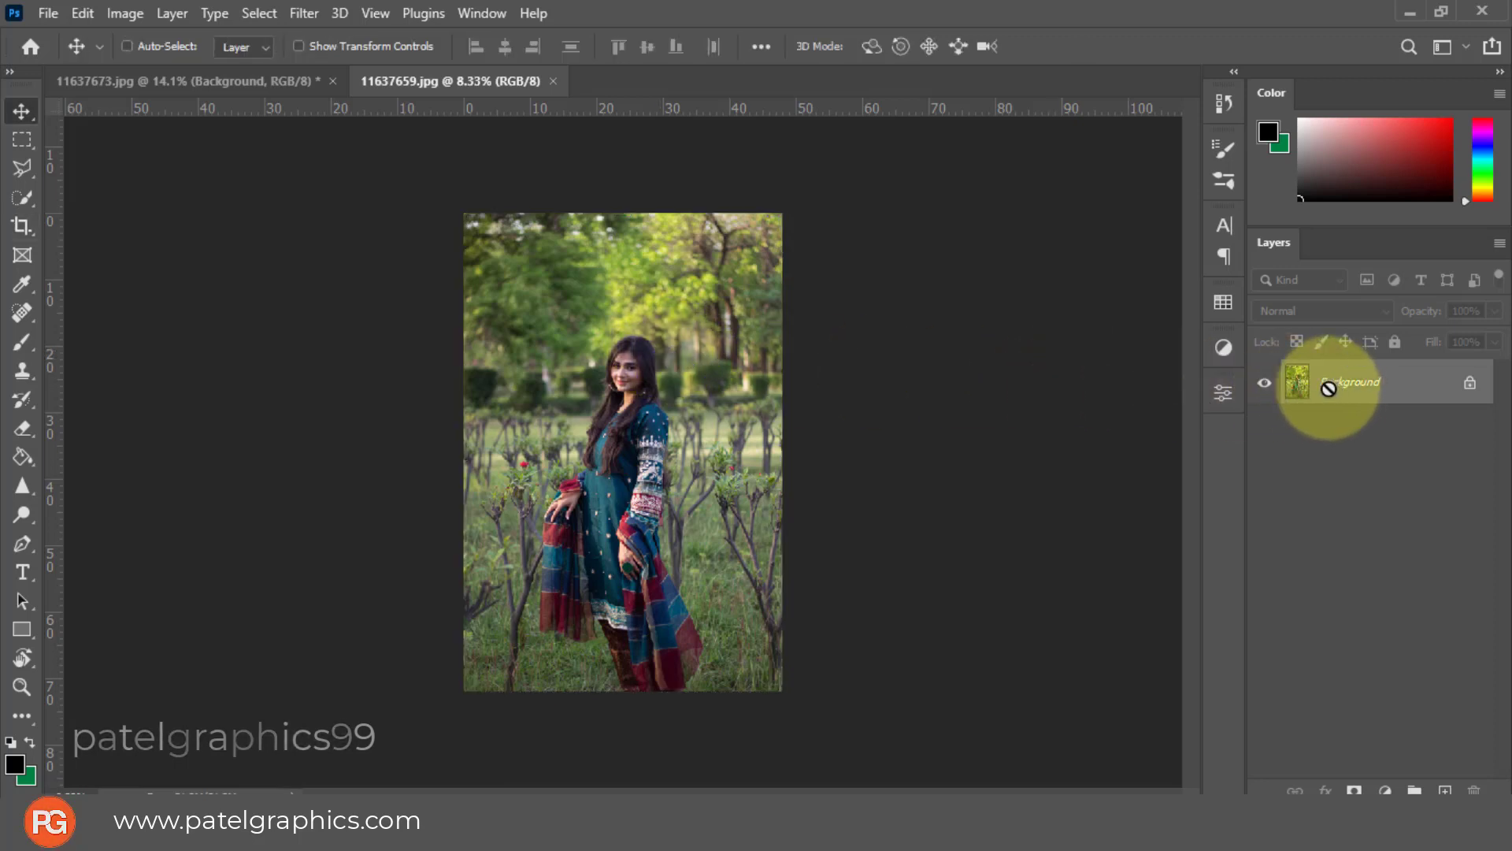
drag(1328, 388, 1301, 386)
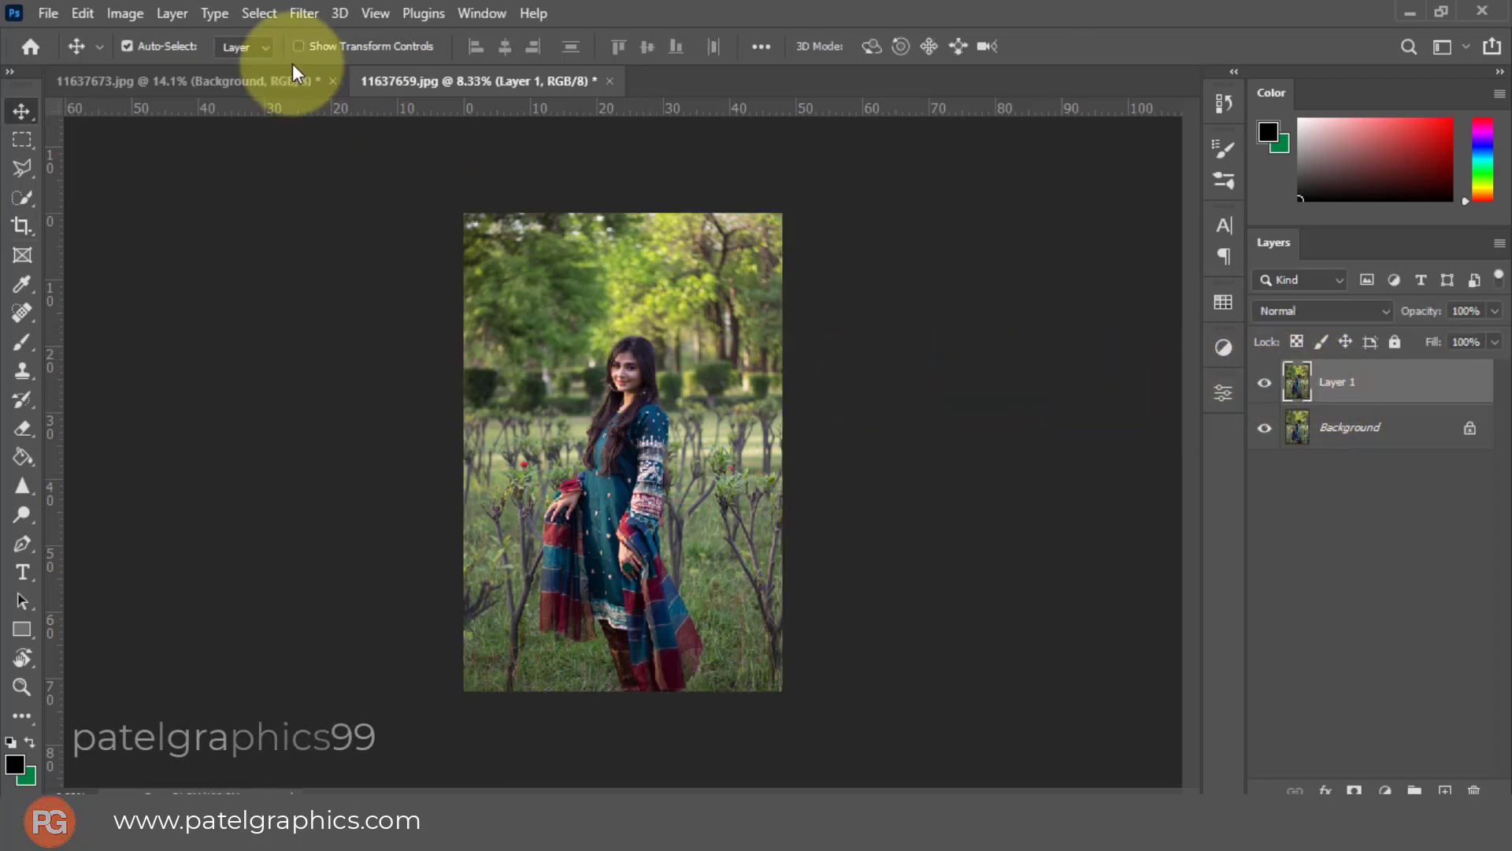
drag(295, 73, 780, 307)
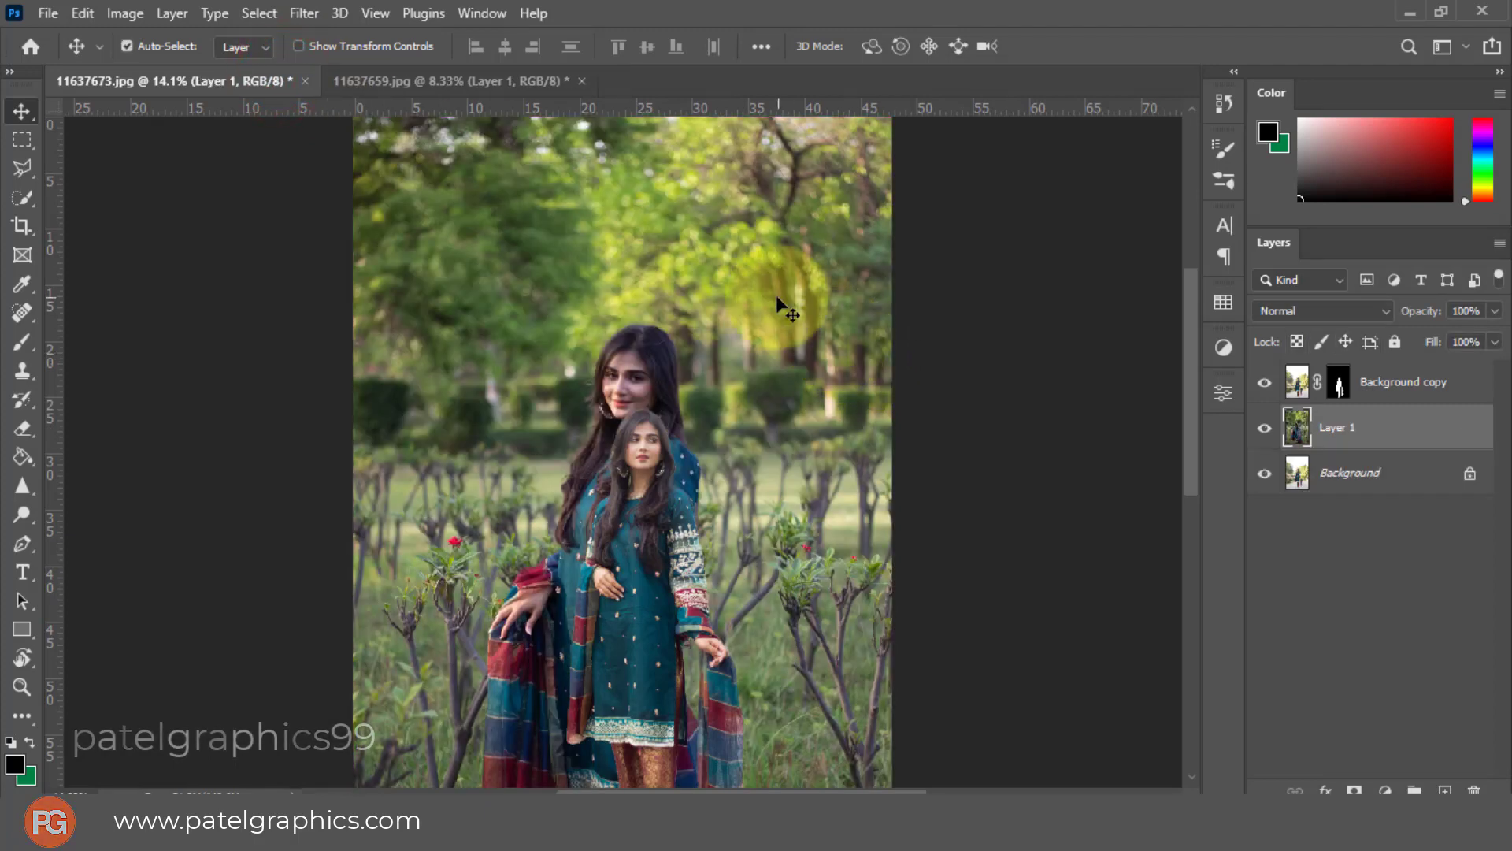
Enlarge Layer 1 to about 177% and place its woman's head and torso behind and left of the small cutout
scroll(771, 298, down, 7)
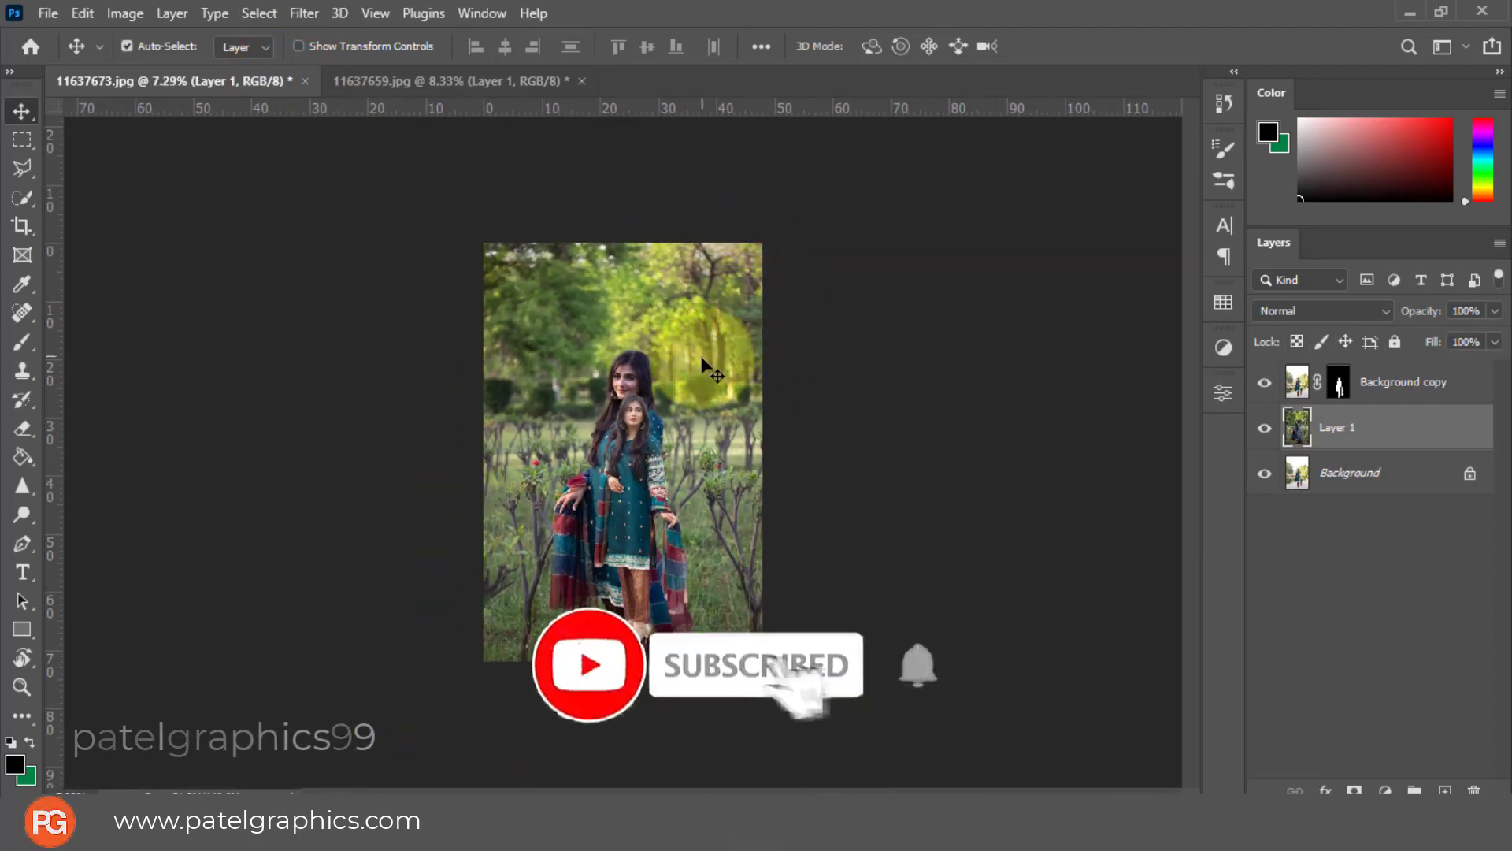
drag(690, 386, 686, 329)
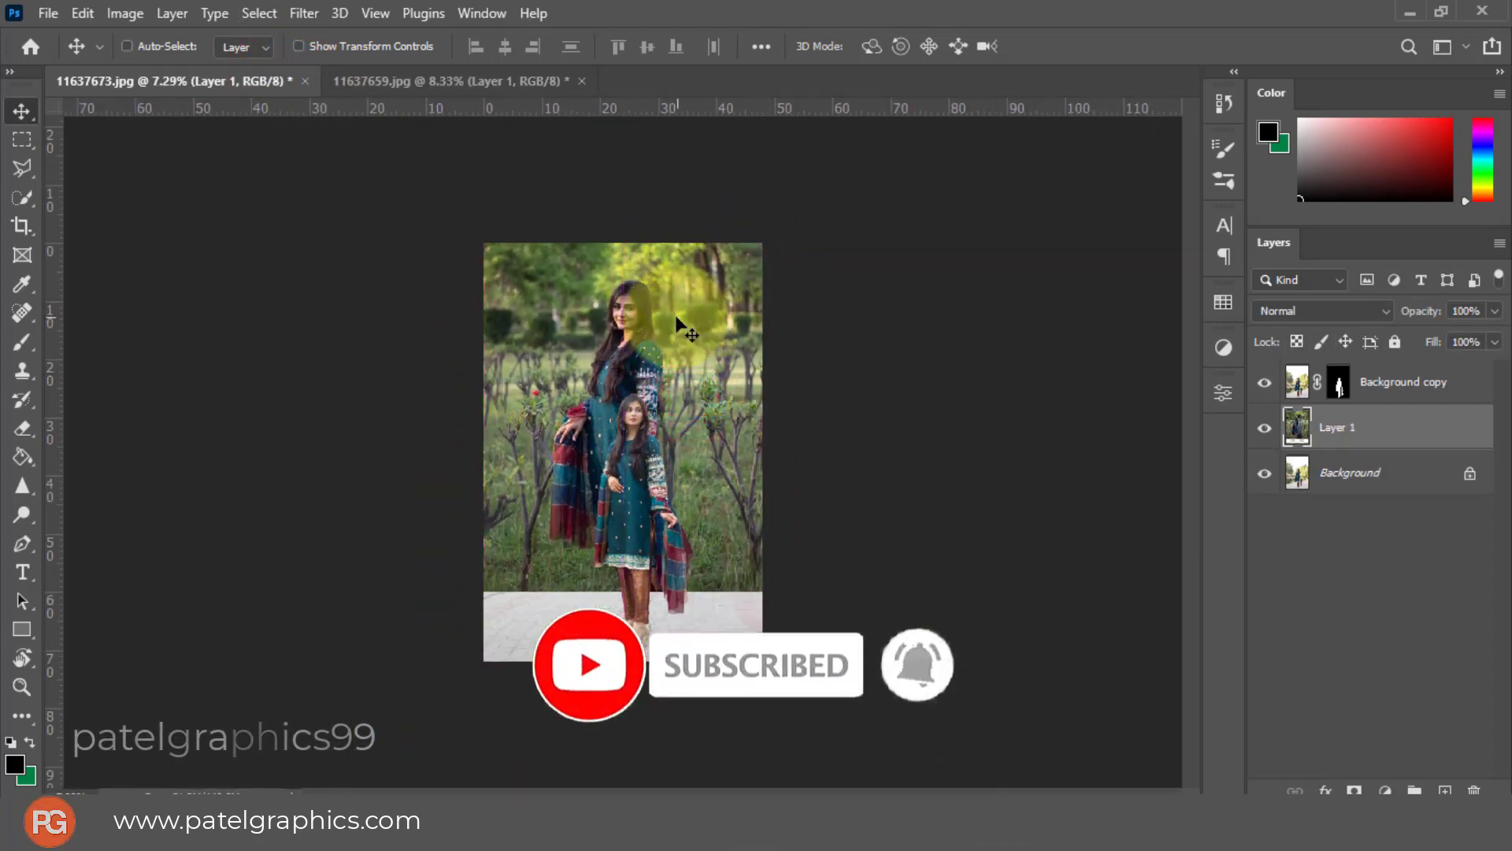
key(ctrl+t)
drag(768, 594, 871, 753)
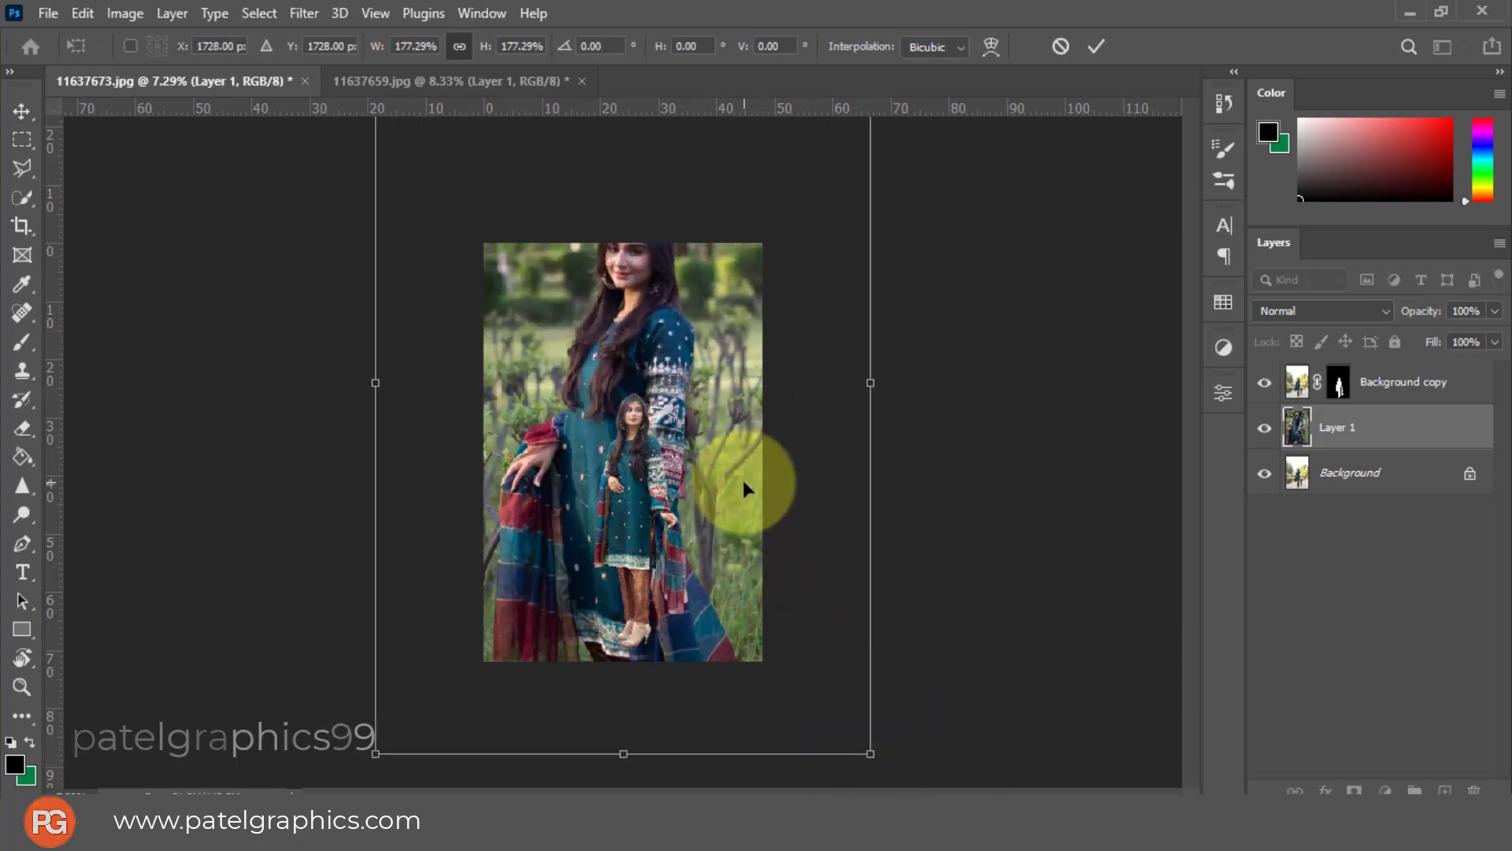
drag(743, 481, 712, 551)
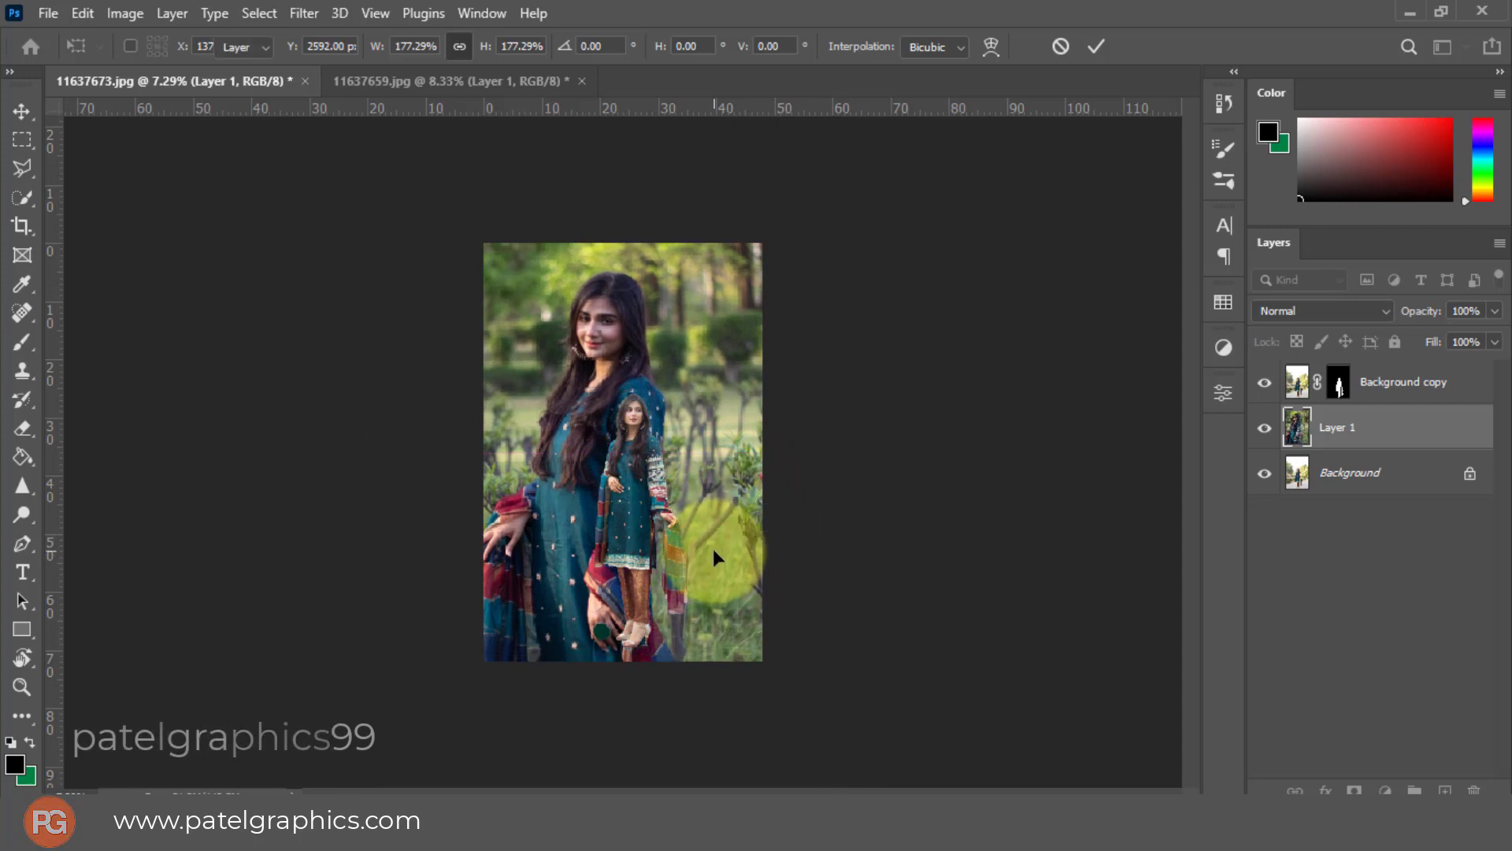
key(Return)
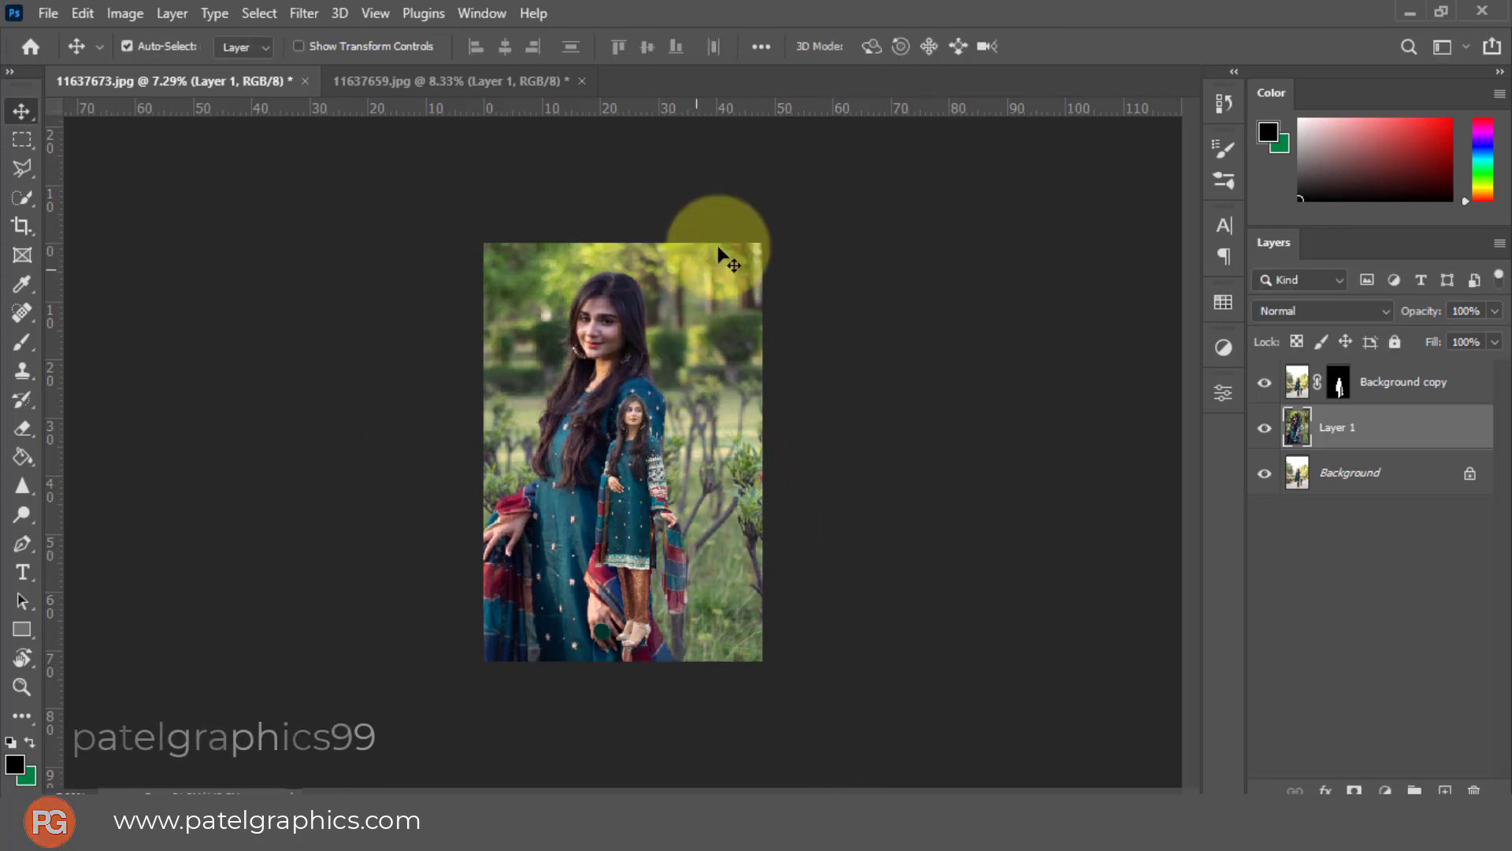
Preview blend modes on Layer 1, keep Normal, and add a layer mask to it
click(1356, 311)
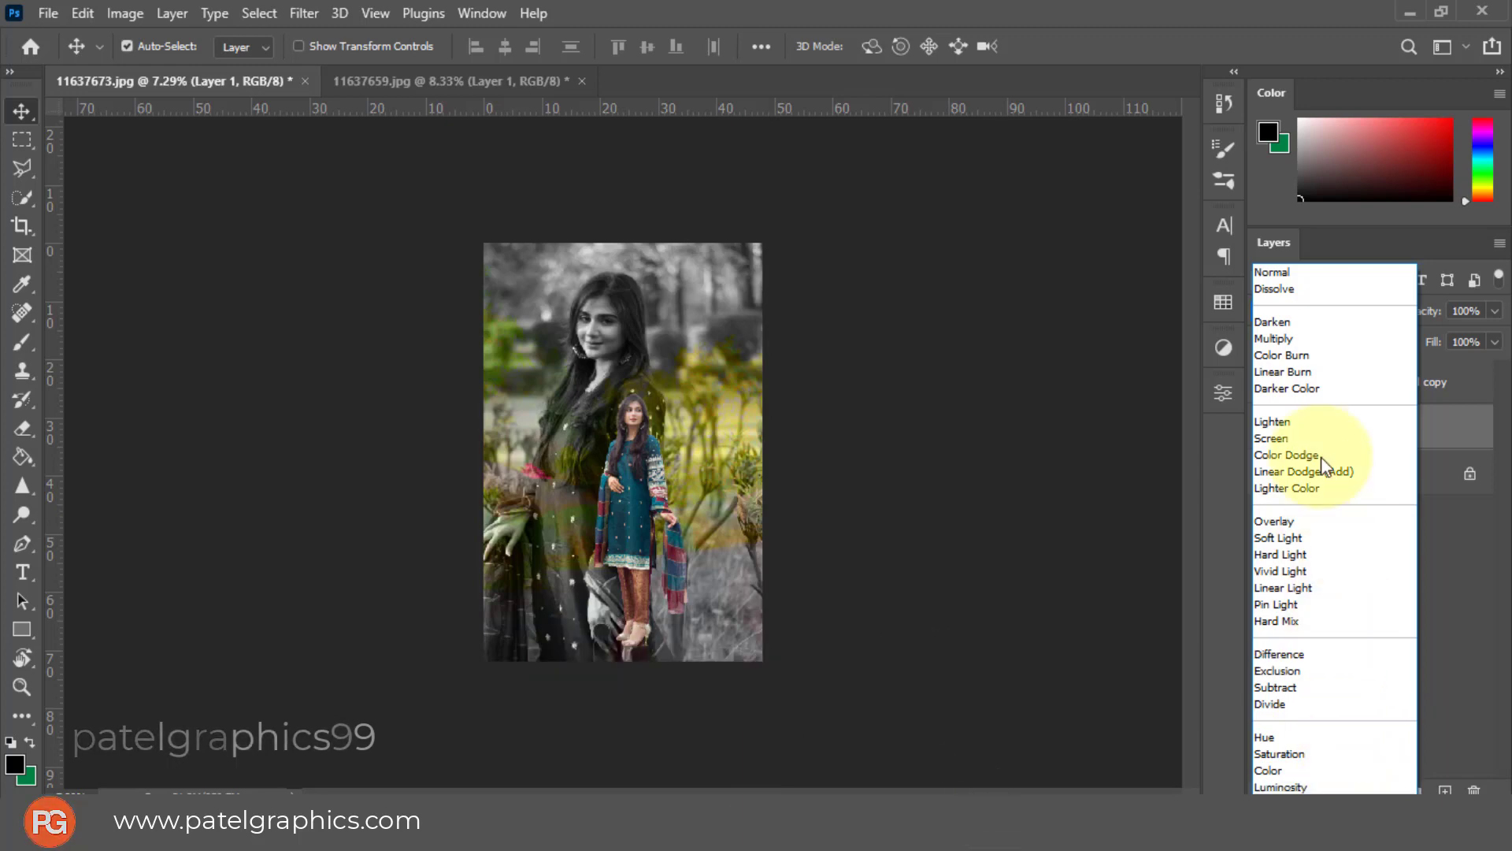
click(1284, 276)
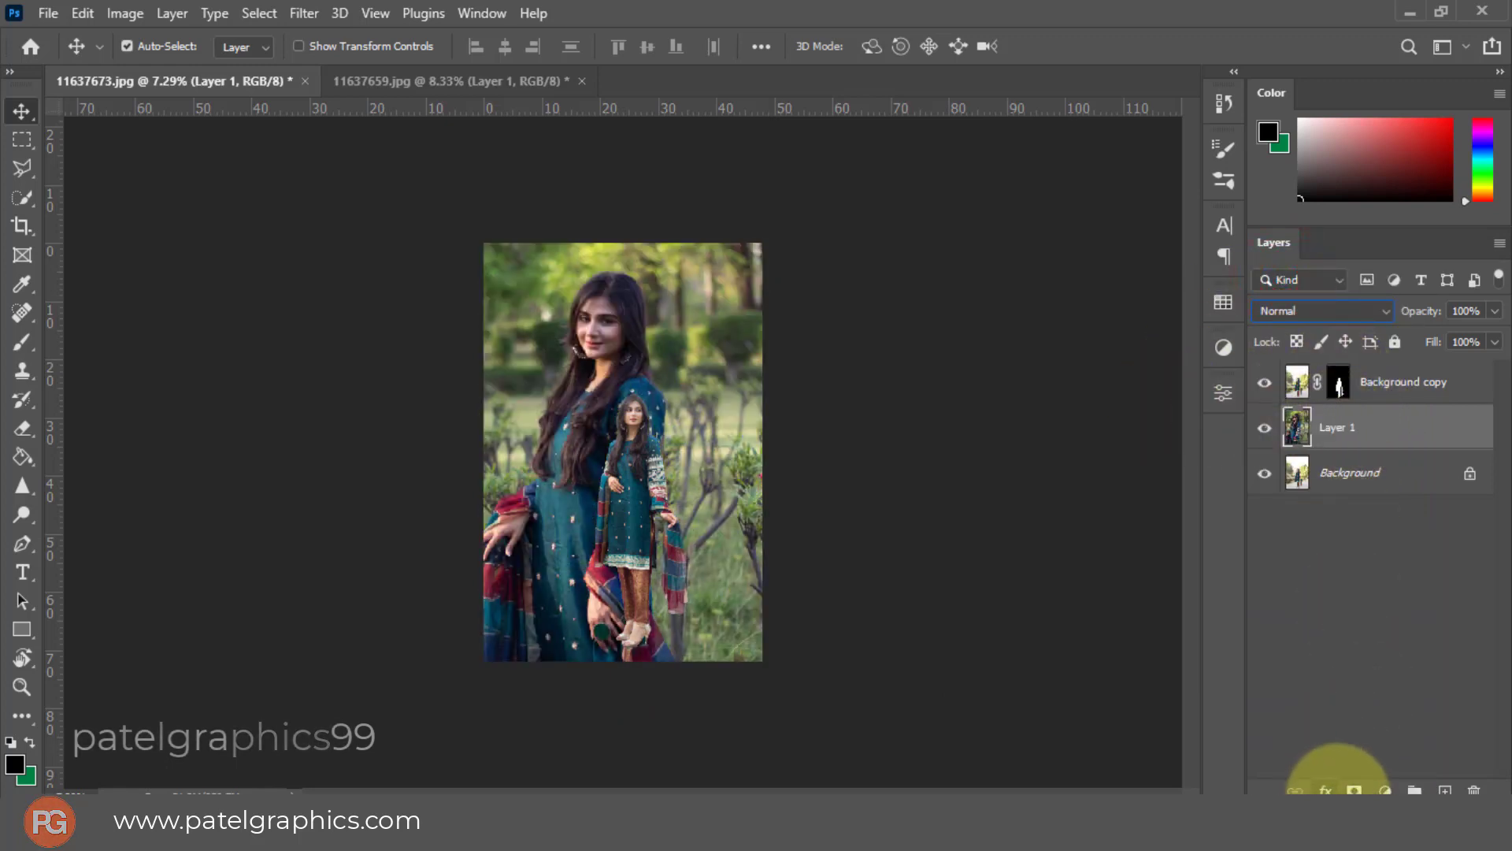
click(1354, 790)
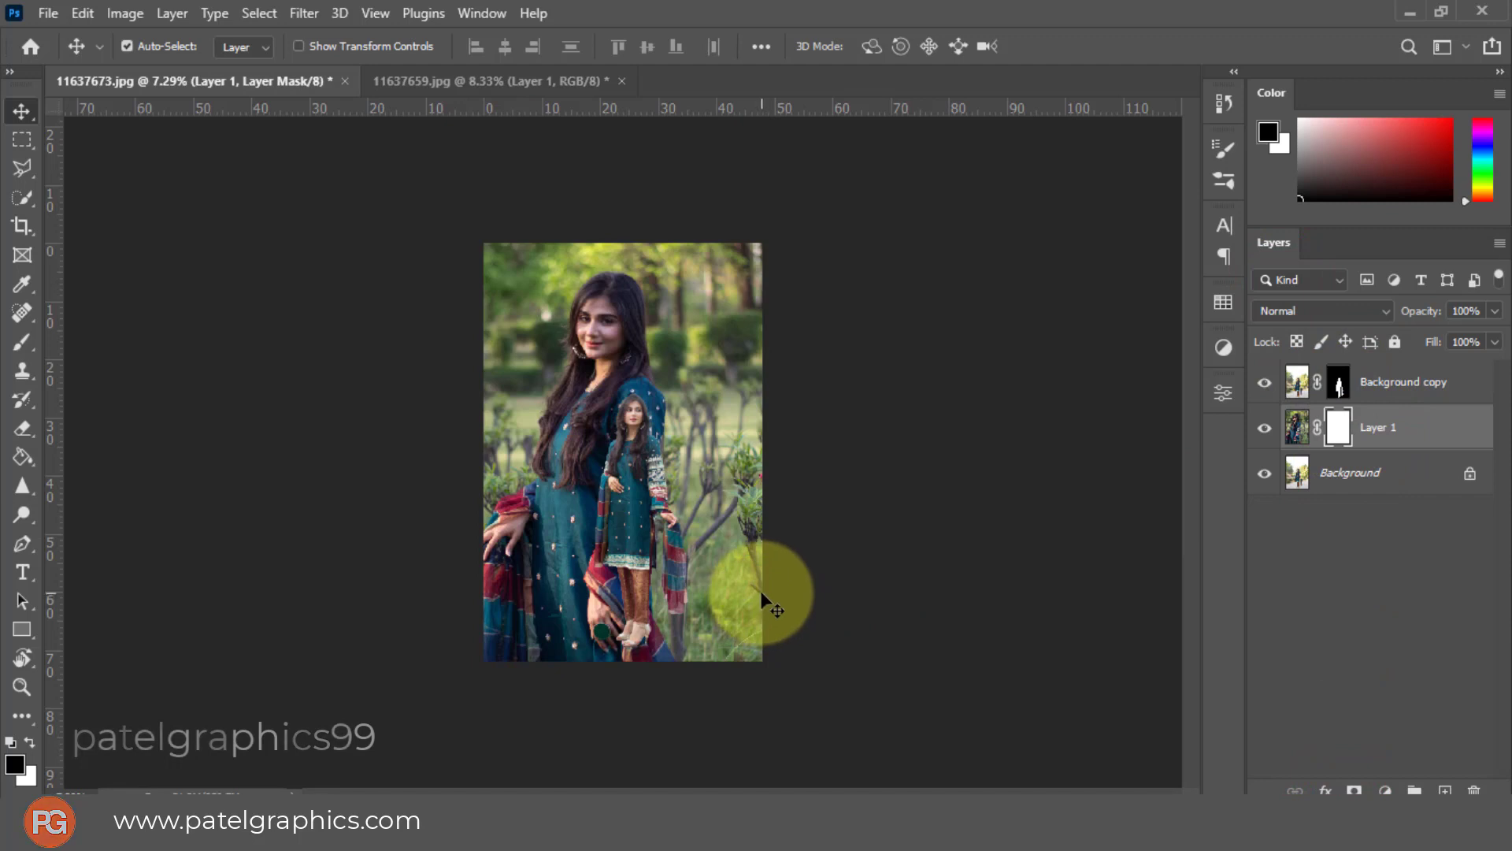
Paint black on Layer 1's mask across the image's lower part with a soft brush enlarged to 2400, revealing the paved path
key(b)
drag(618, 644, 439, 641)
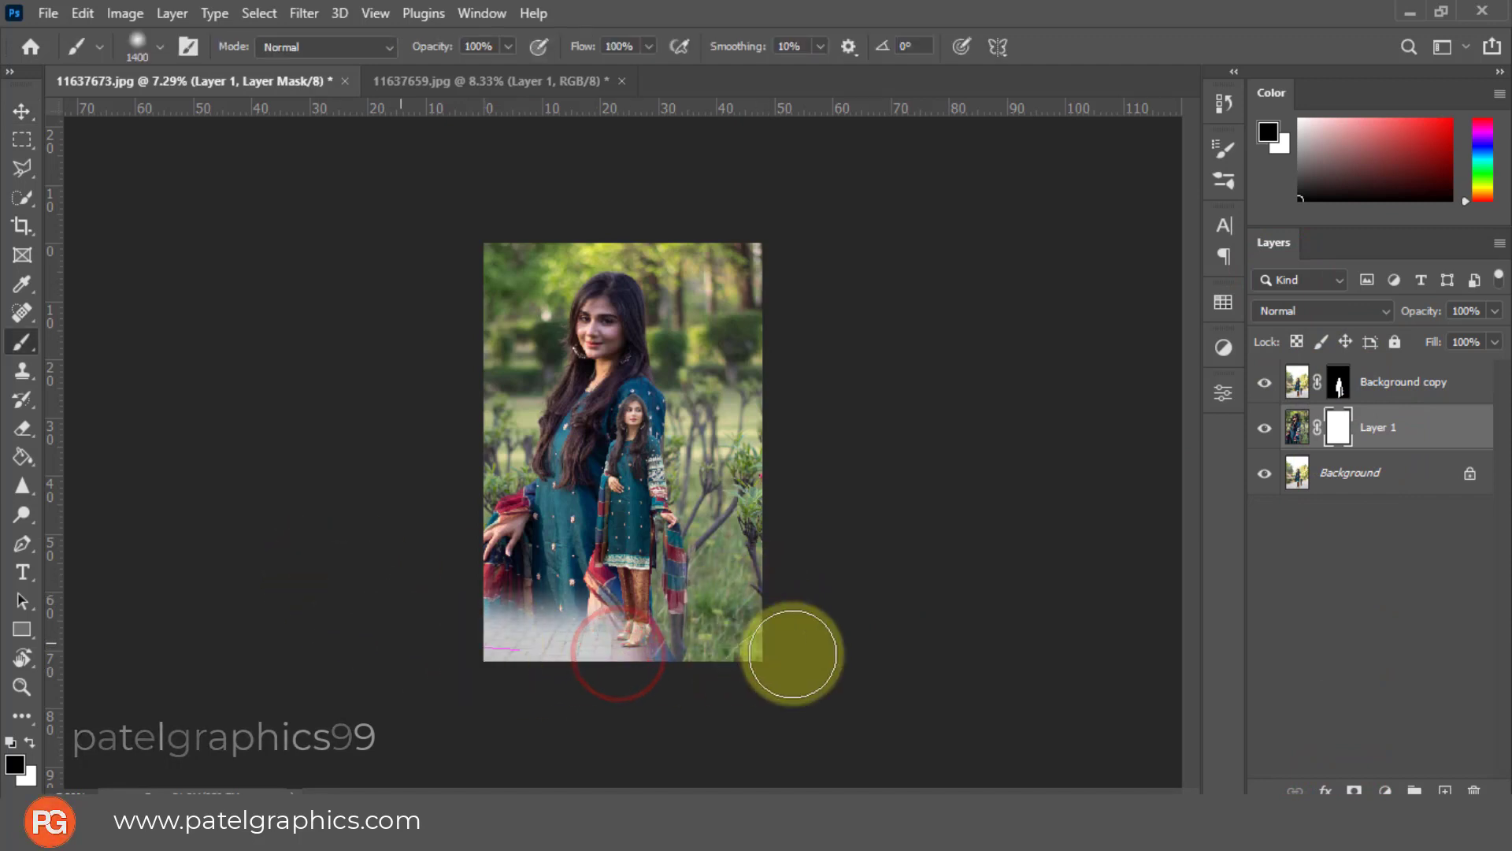
mouse_move(793, 654)
mouse_down()
mouse_move(617, 658)
mouse_move(550, 607)
mouse_move(796, 541)
mouse_move(807, 621)
mouse_move(623, 669)
mouse_up()
key(bracketright)
key(bracketright)
key(bracketright)
key(bracketright)
key(bracketright)
key(bracketright)
key(bracketright)
key(bracketright)
key(bracketright)
key(bracketright)
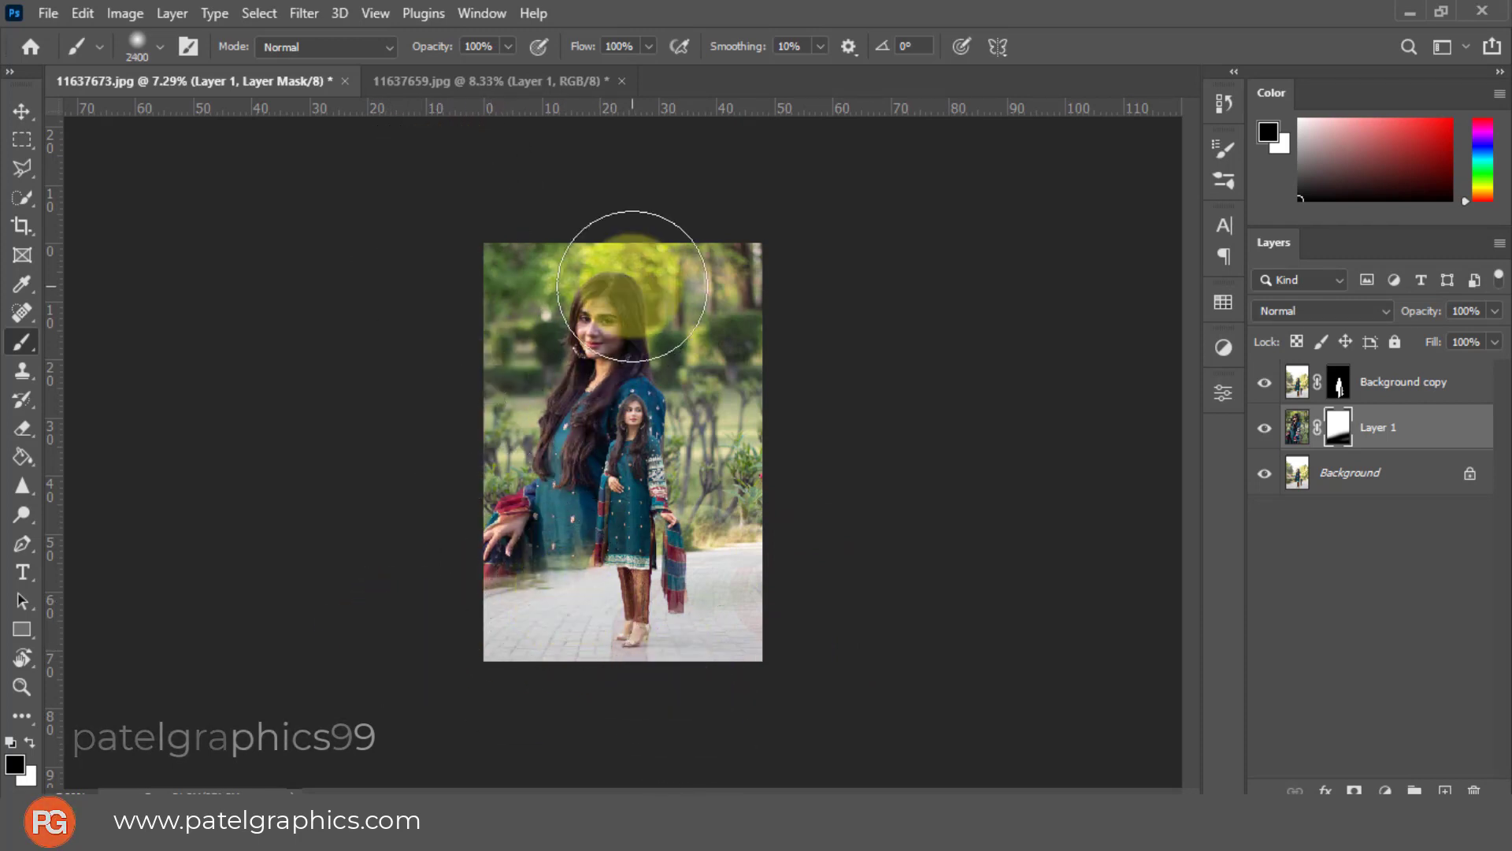
Move the masked park portrait slightly up and mask out its lower edge around the path again
key(v)
drag(613, 344, 614, 334)
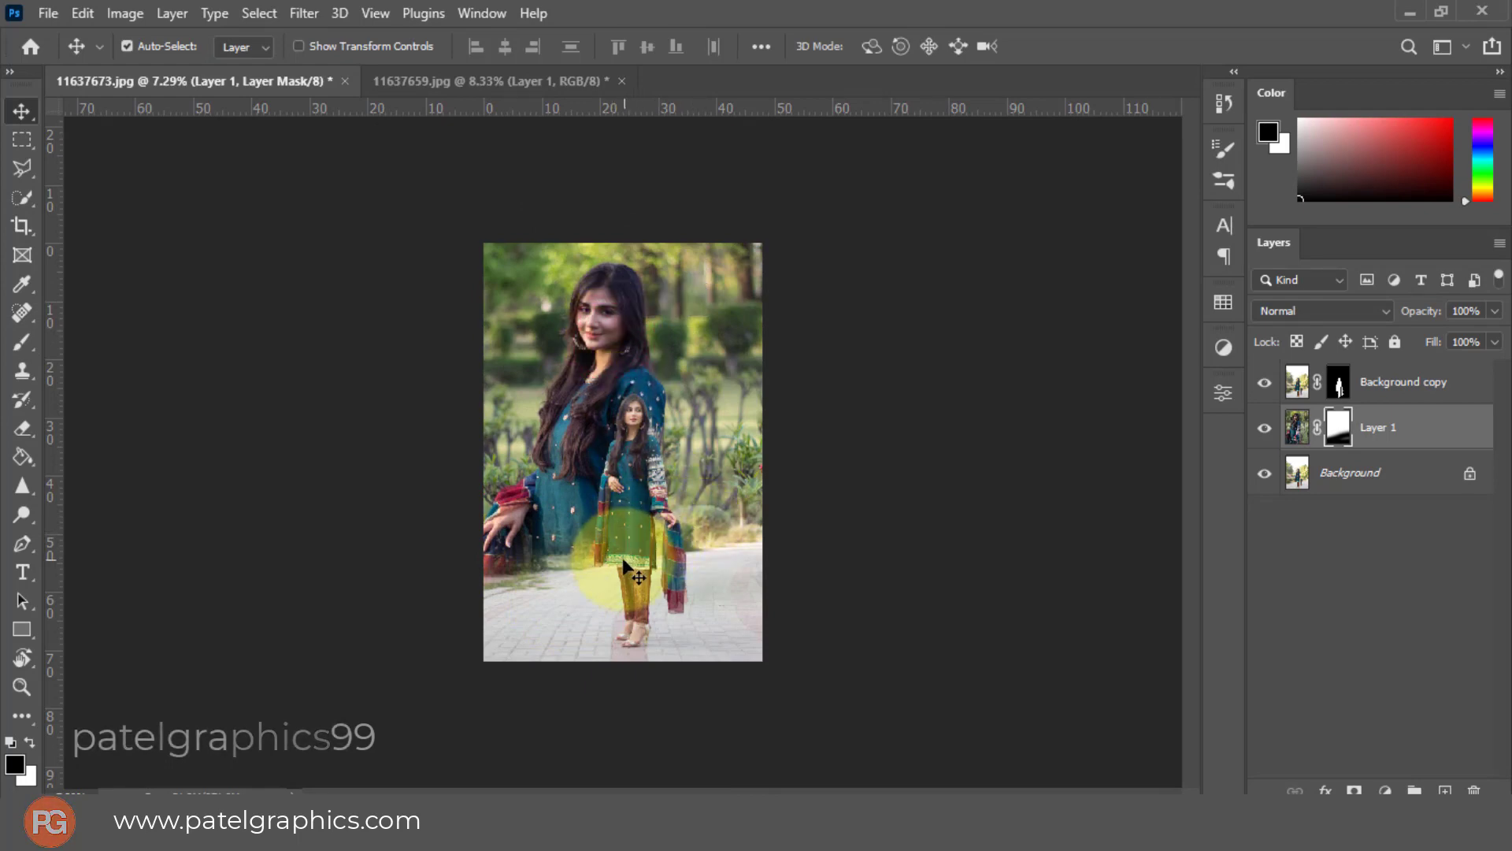
key(b)
mouse_move(624, 563)
mouse_down()
mouse_move(639, 628)
mouse_move(656, 610)
mouse_move(567, 624)
mouse_up()
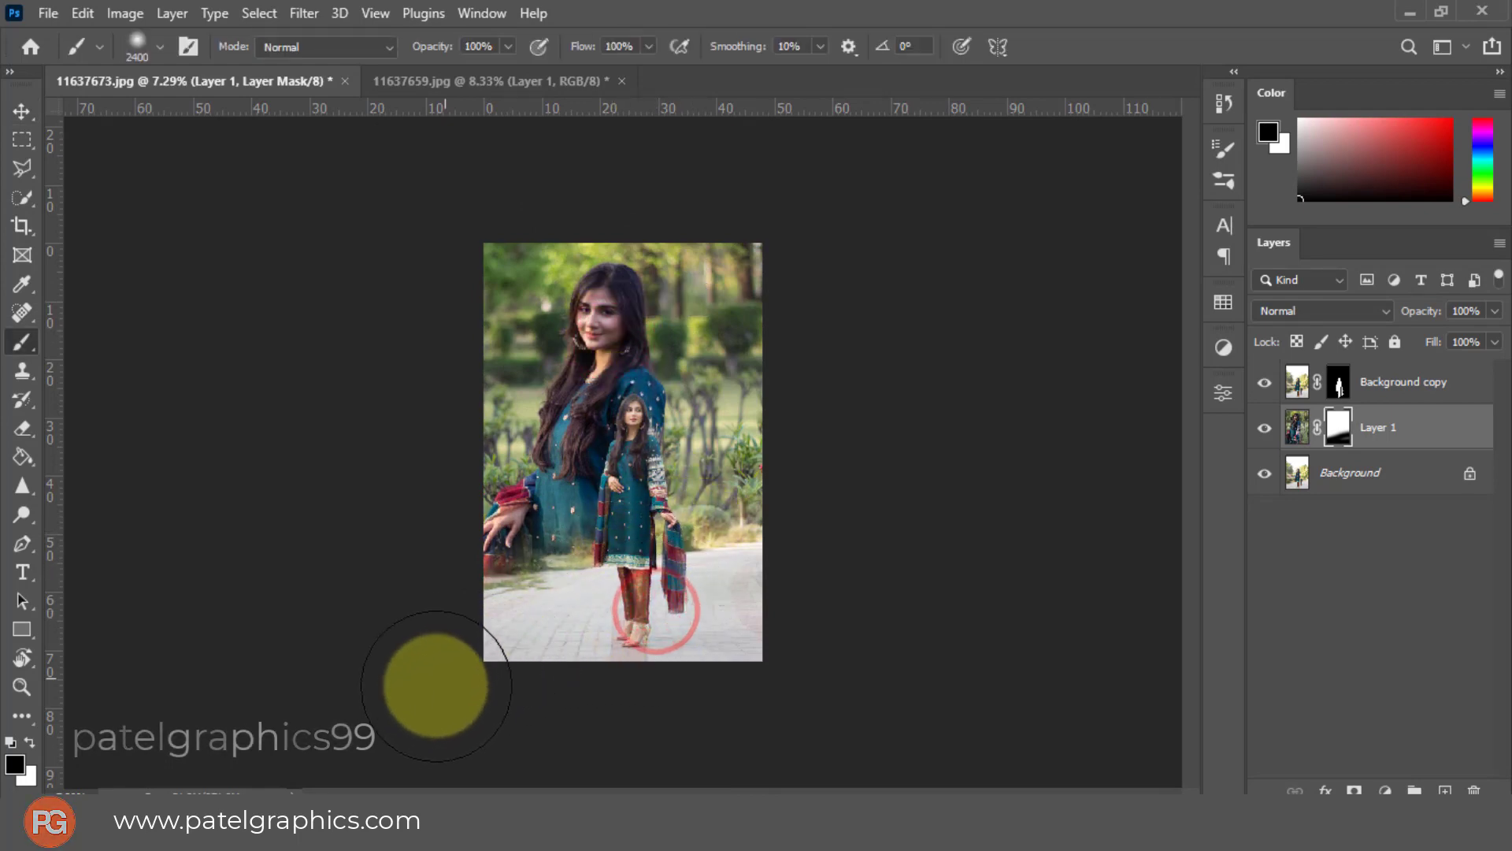
Set the brush opacity to 41% and softly fade the large portrait's lower edge beneath her hand
click(509, 46)
click(447, 70)
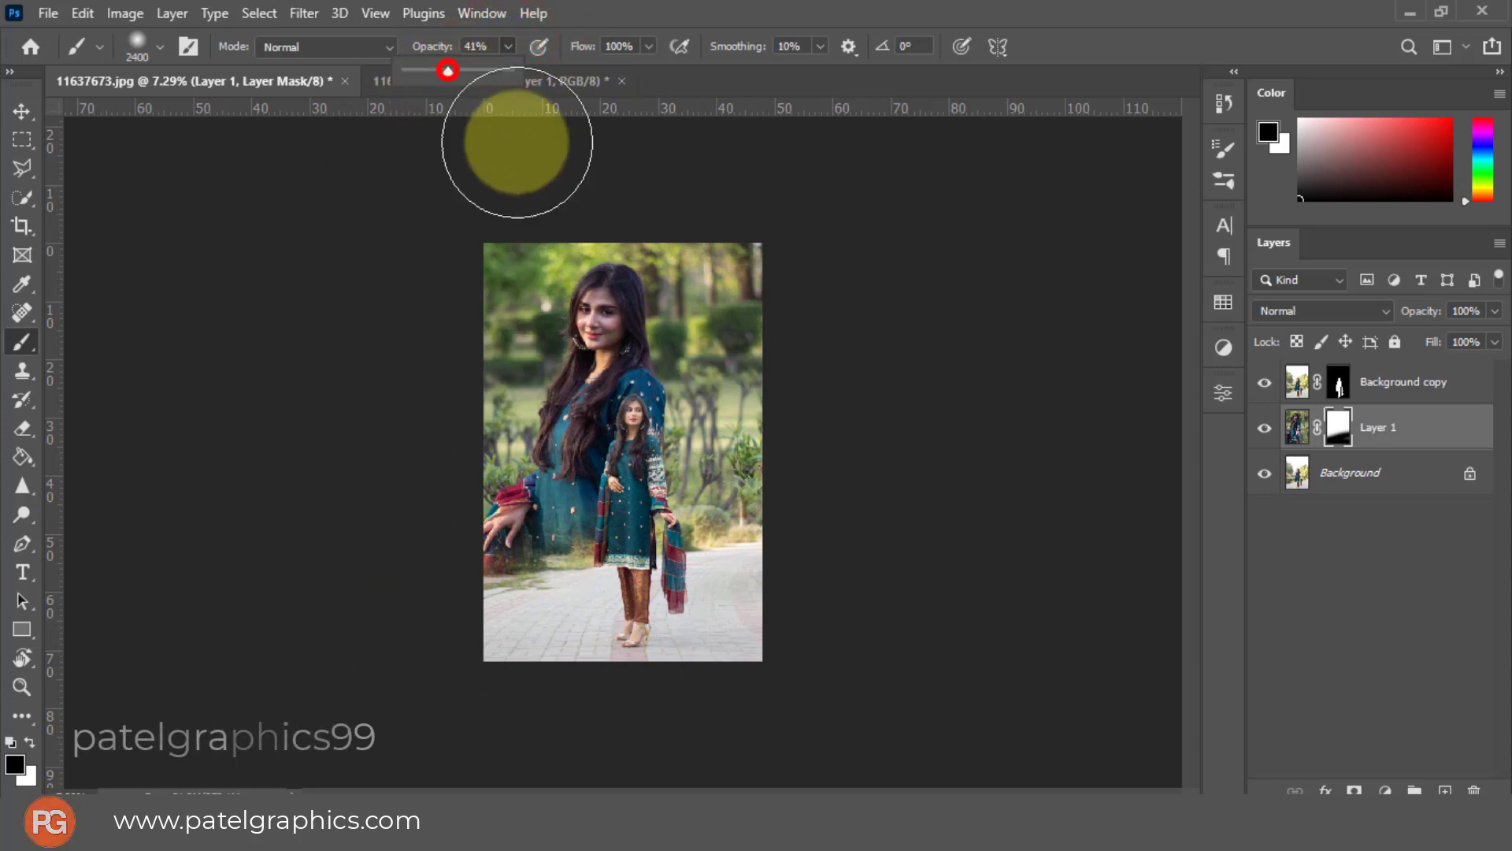
scroll(601, 581, up, 5)
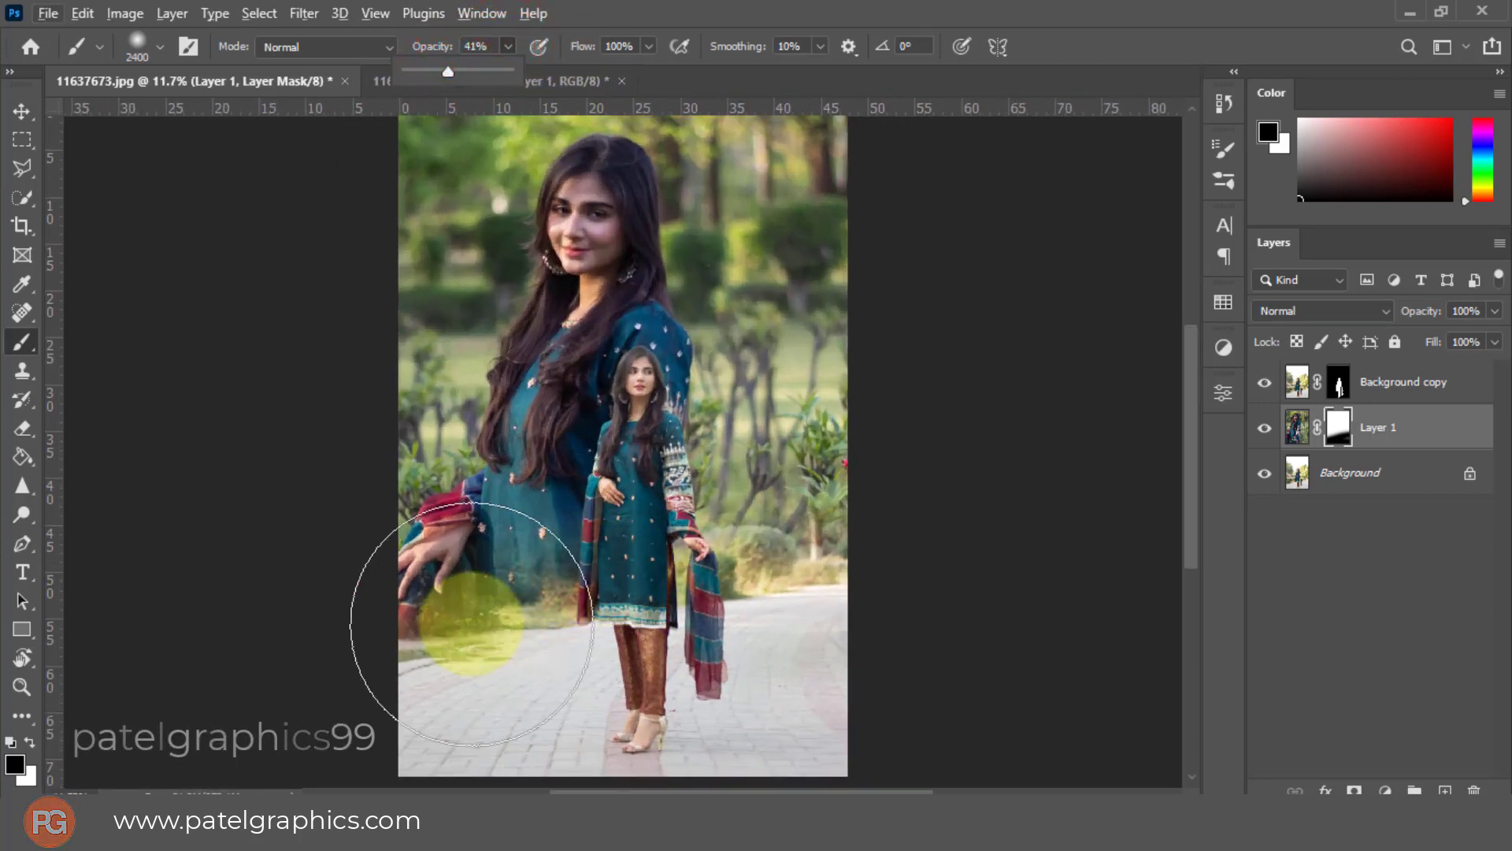
drag(471, 624, 398, 641)
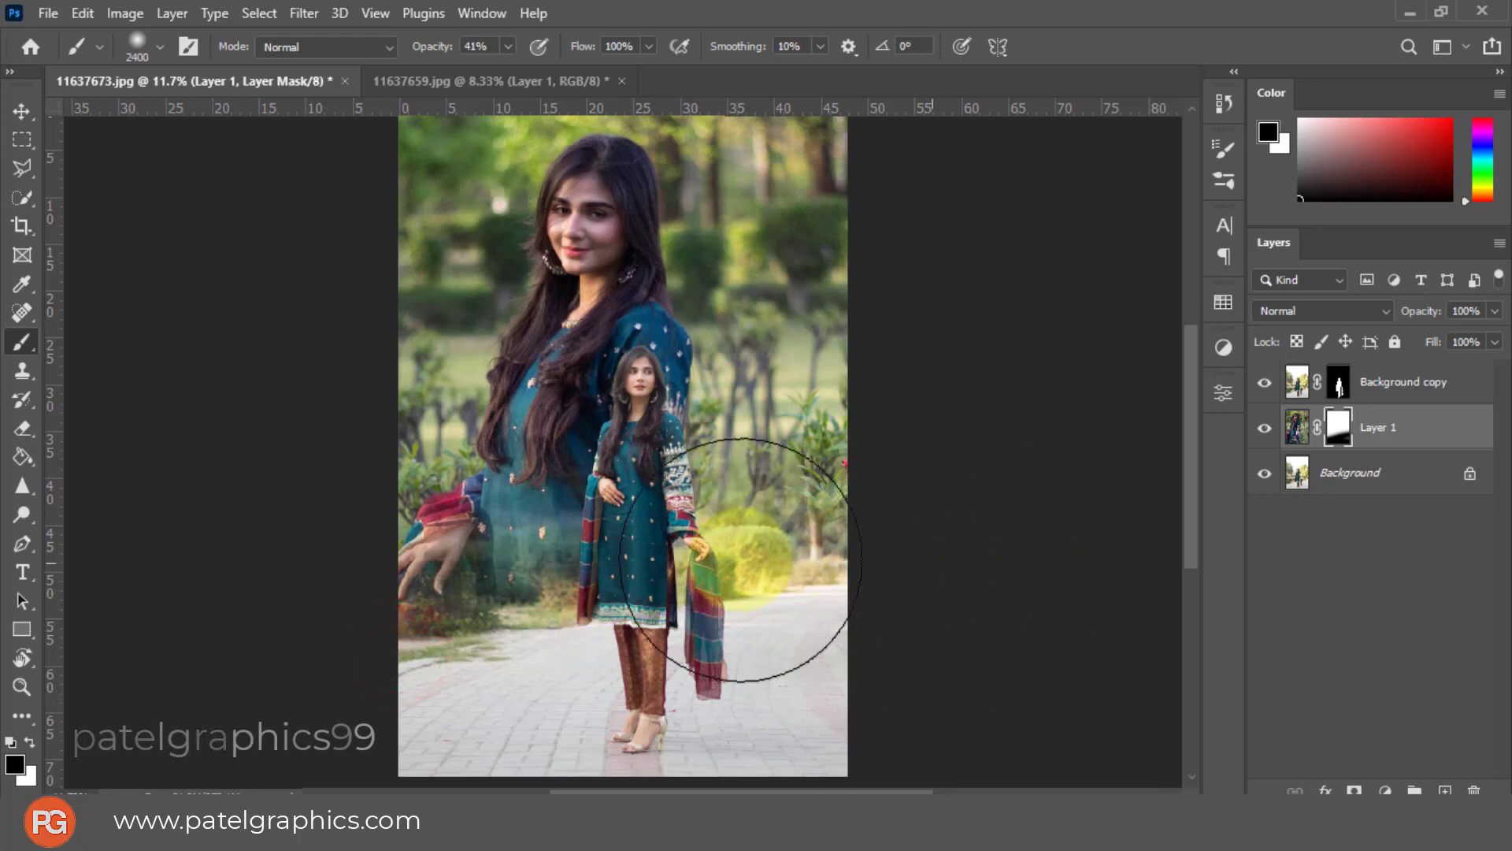
Try to fade the large portrait's hand and waist with broad mask strokes, and undo the latest strokes
mouse_move(740, 559)
mouse_down()
mouse_move(404, 555)
mouse_move(270, 581)
mouse_move(394, 551)
mouse_up()
click(960, 453)
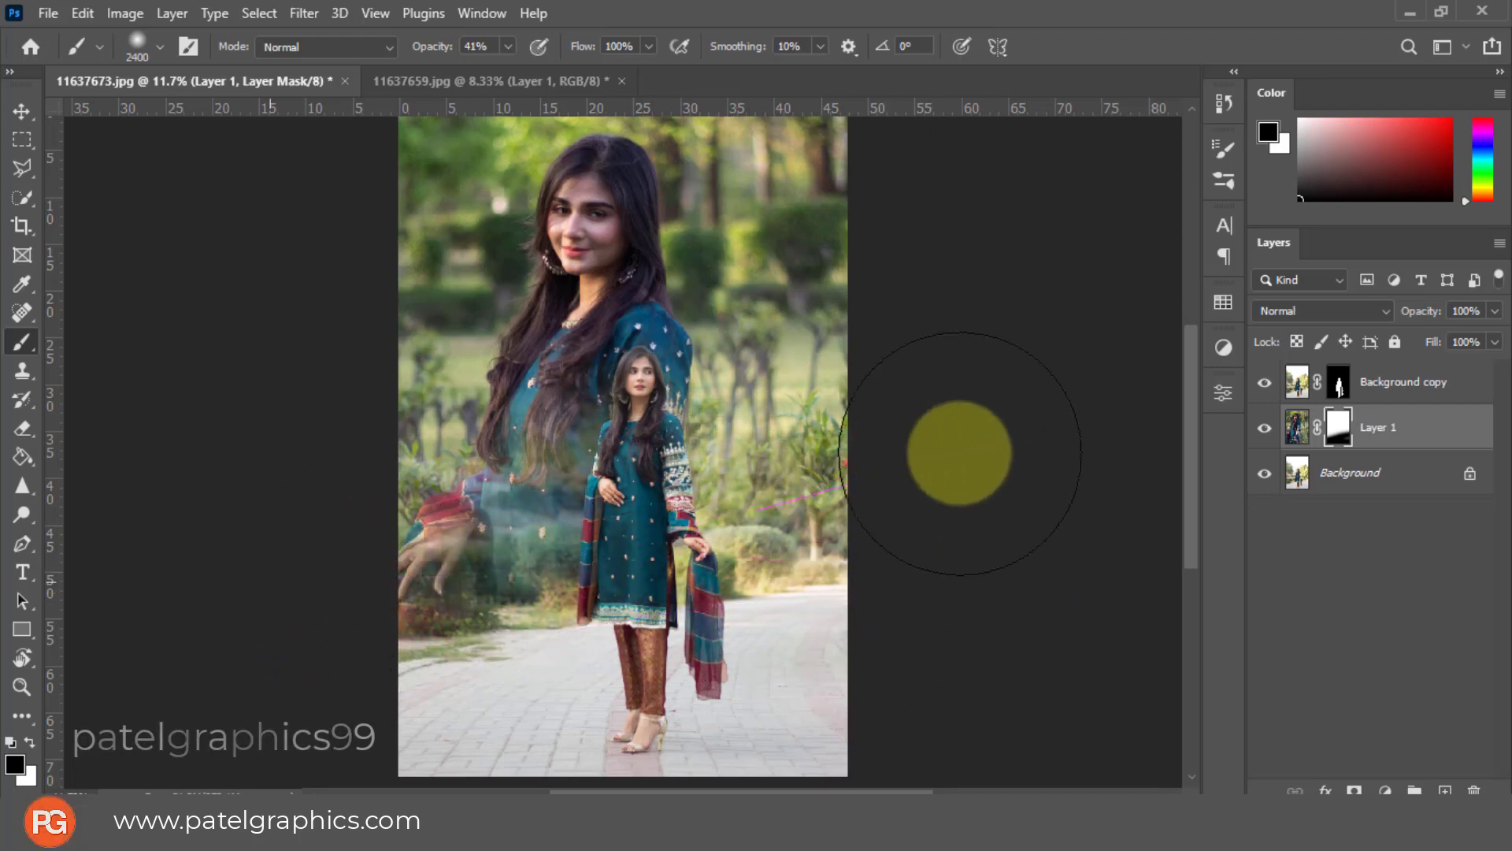
drag(921, 465, 202, 636)
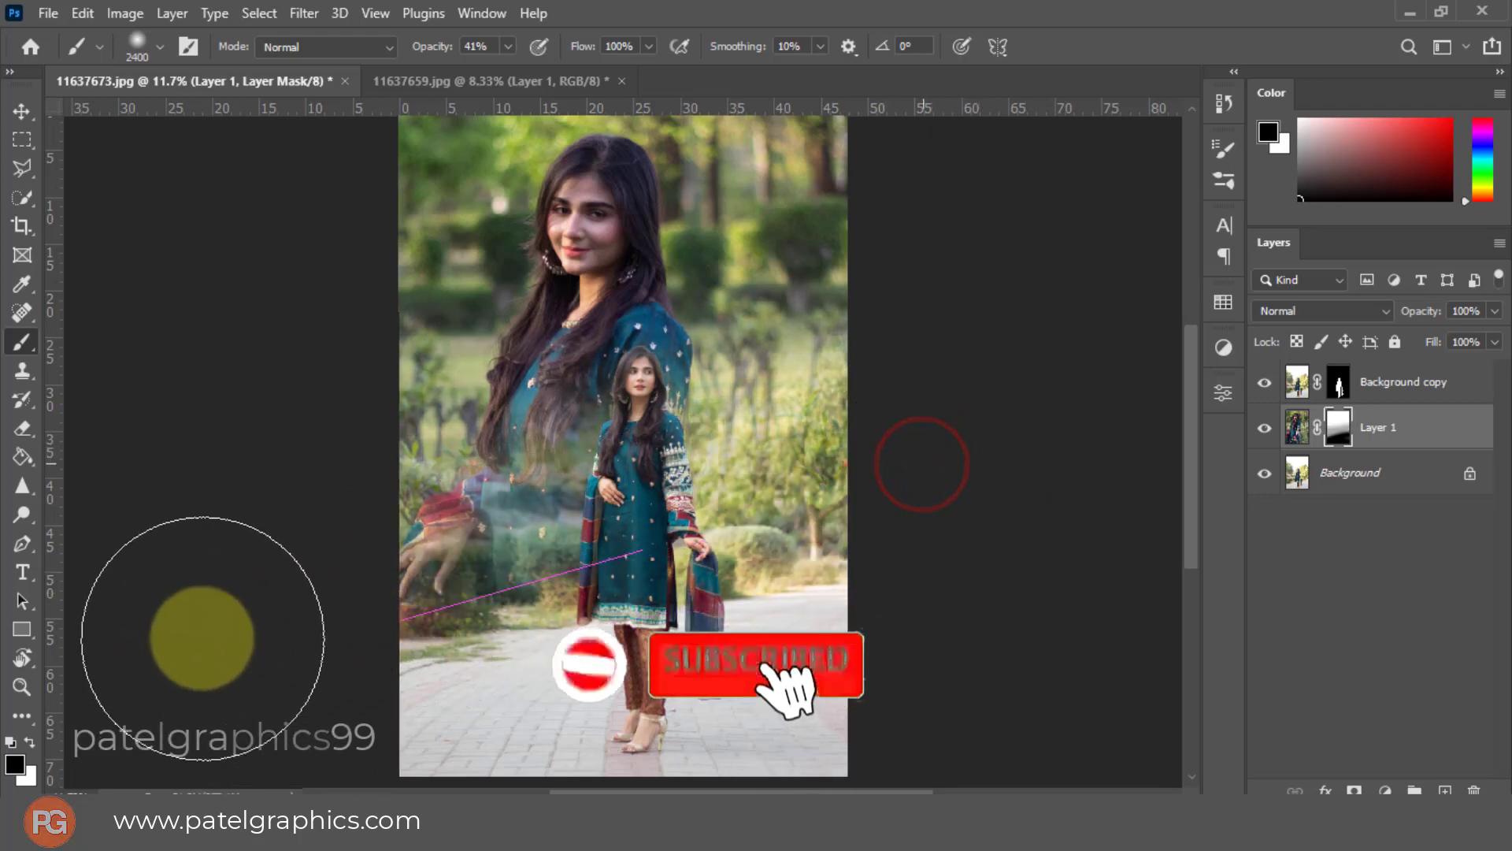
mouse_move(411, 420)
mouse_down()
mouse_move(422, 405)
mouse_move(378, 557)
mouse_move(398, 574)
mouse_move(637, 547)
mouse_up()
key(ctrl+z)
key(ctrl+z)
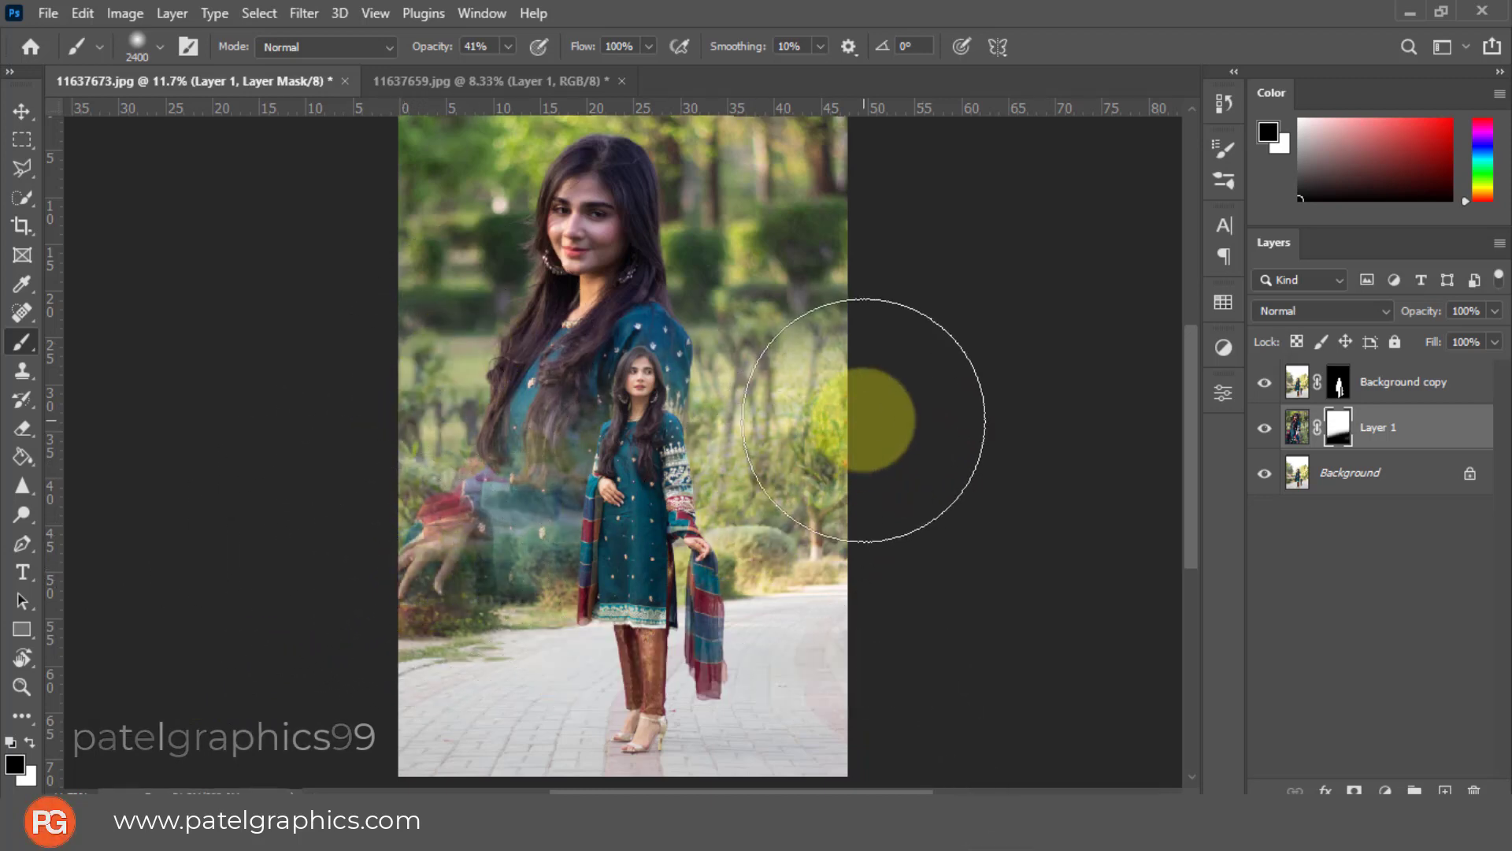
Restore the portrait's hand and waist on the mask and lightly blend only its lower edge into the path
mouse_move(865, 420)
mouse_down()
mouse_move(829, 466)
mouse_move(558, 685)
mouse_move(652, 636)
mouse_up()
click(584, 659)
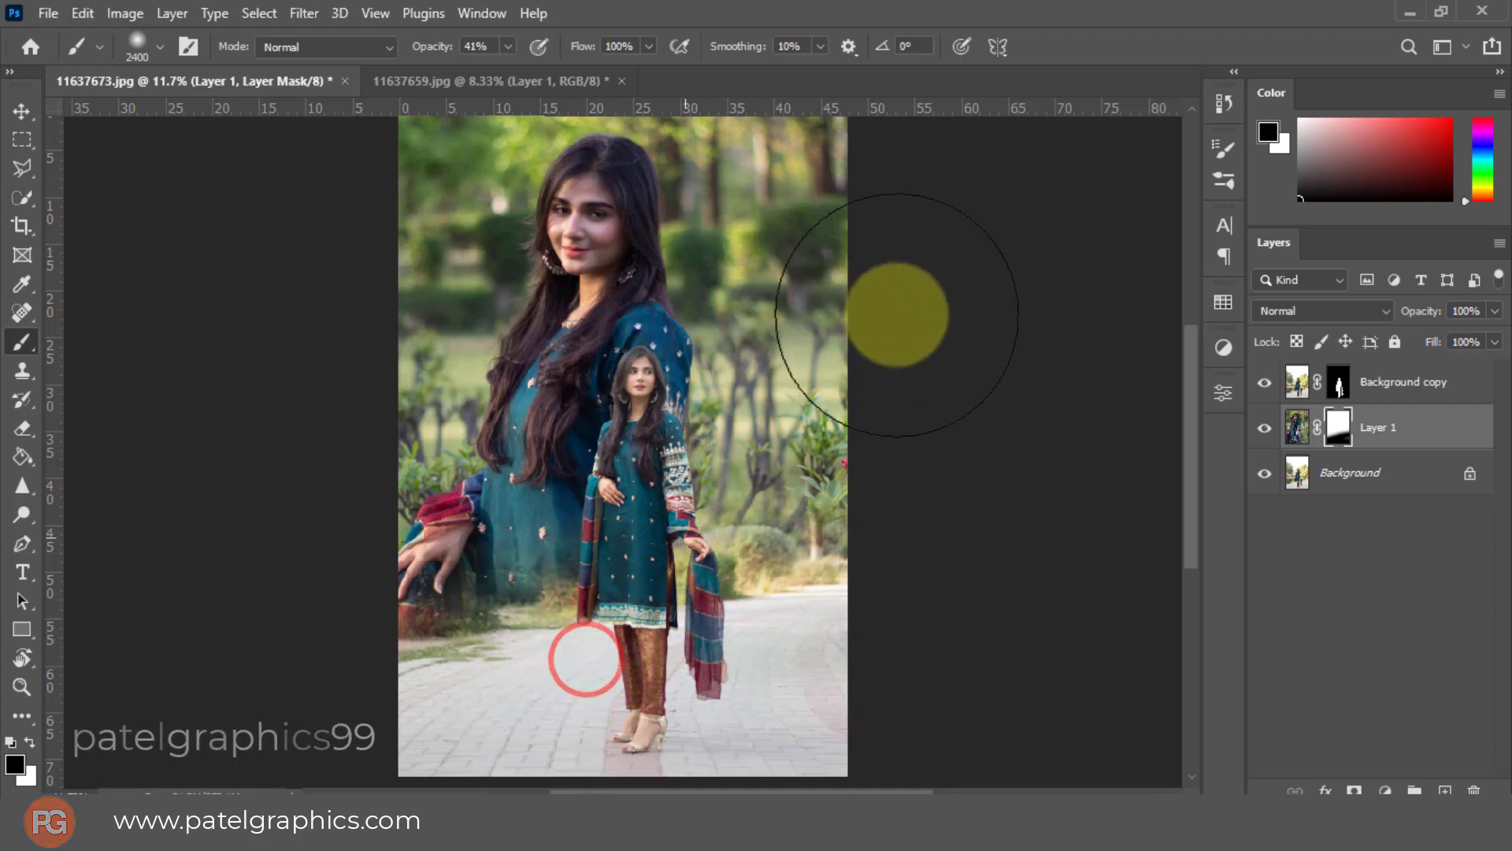
key(c)
Create a new empty layer between Layer 1 and the woman's cutout layer
key(v)
click(642, 401)
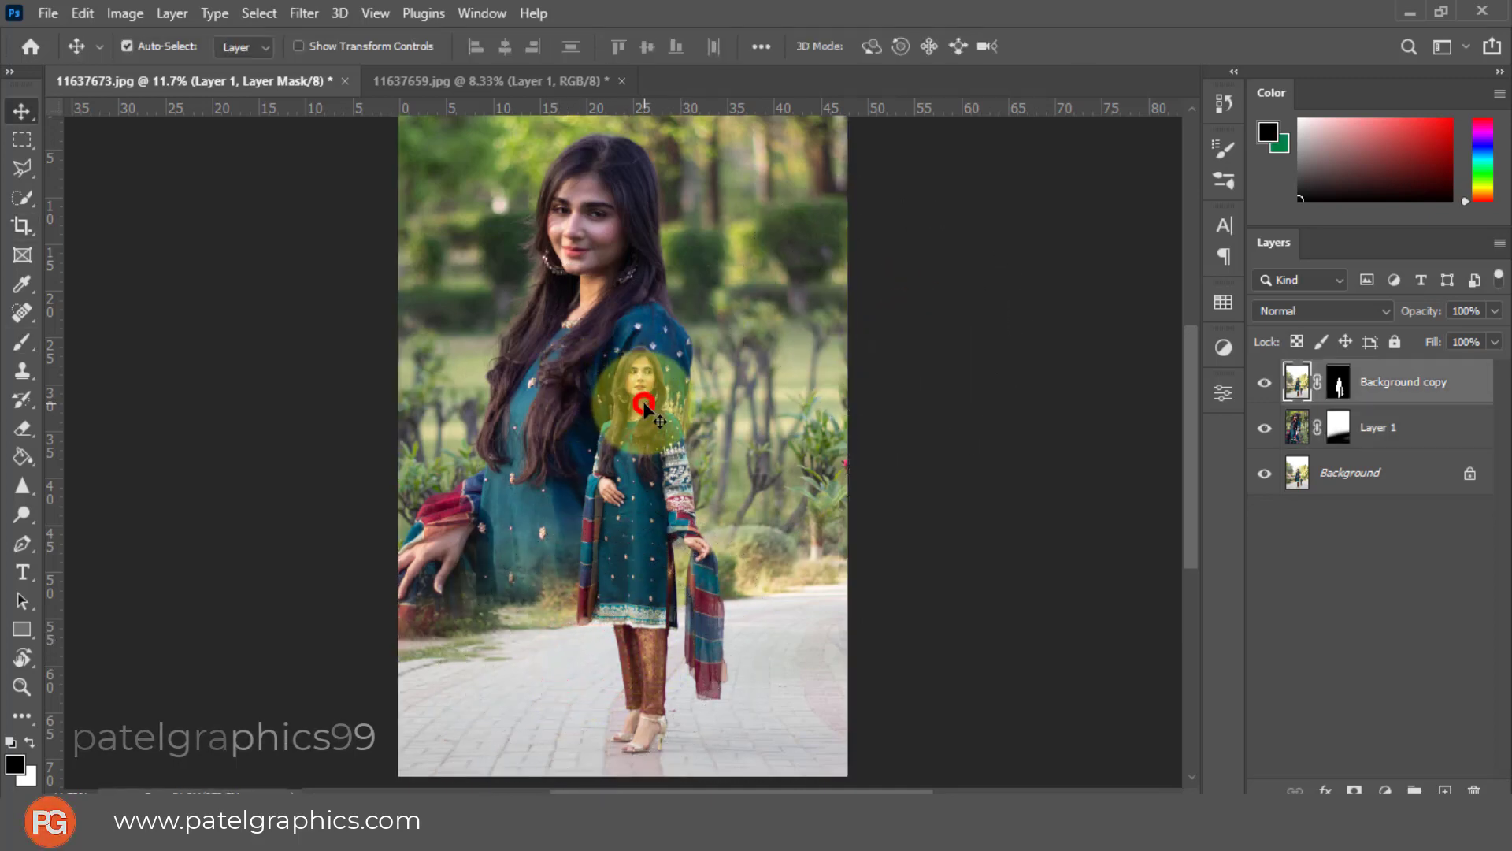
click(1402, 426)
click(1457, 788)
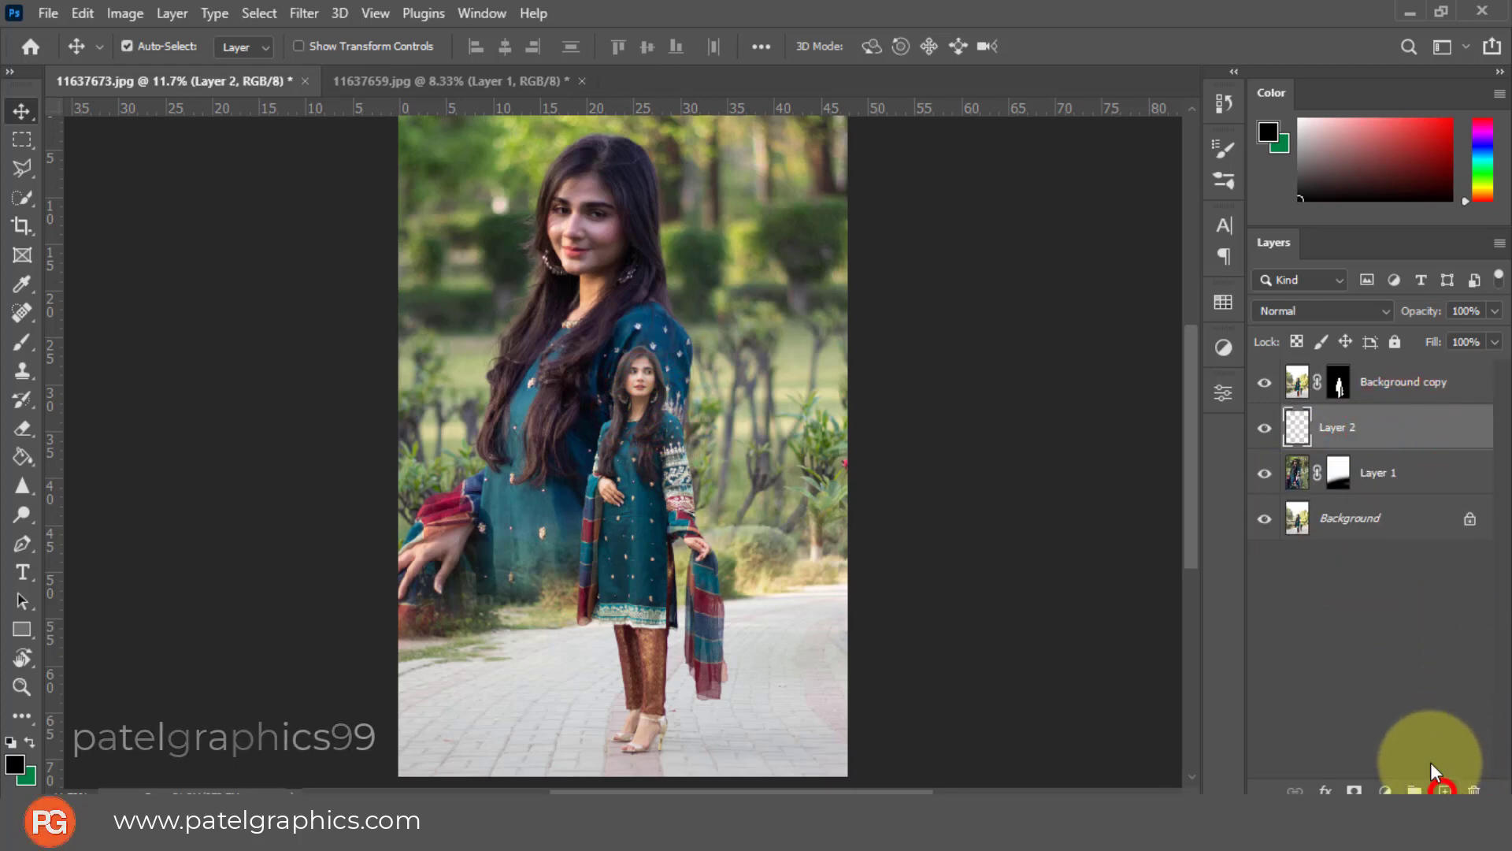
Set the foreground color to bright blue 008aea for the Brush tool, starting from a color sampled from the dress
click(22, 760)
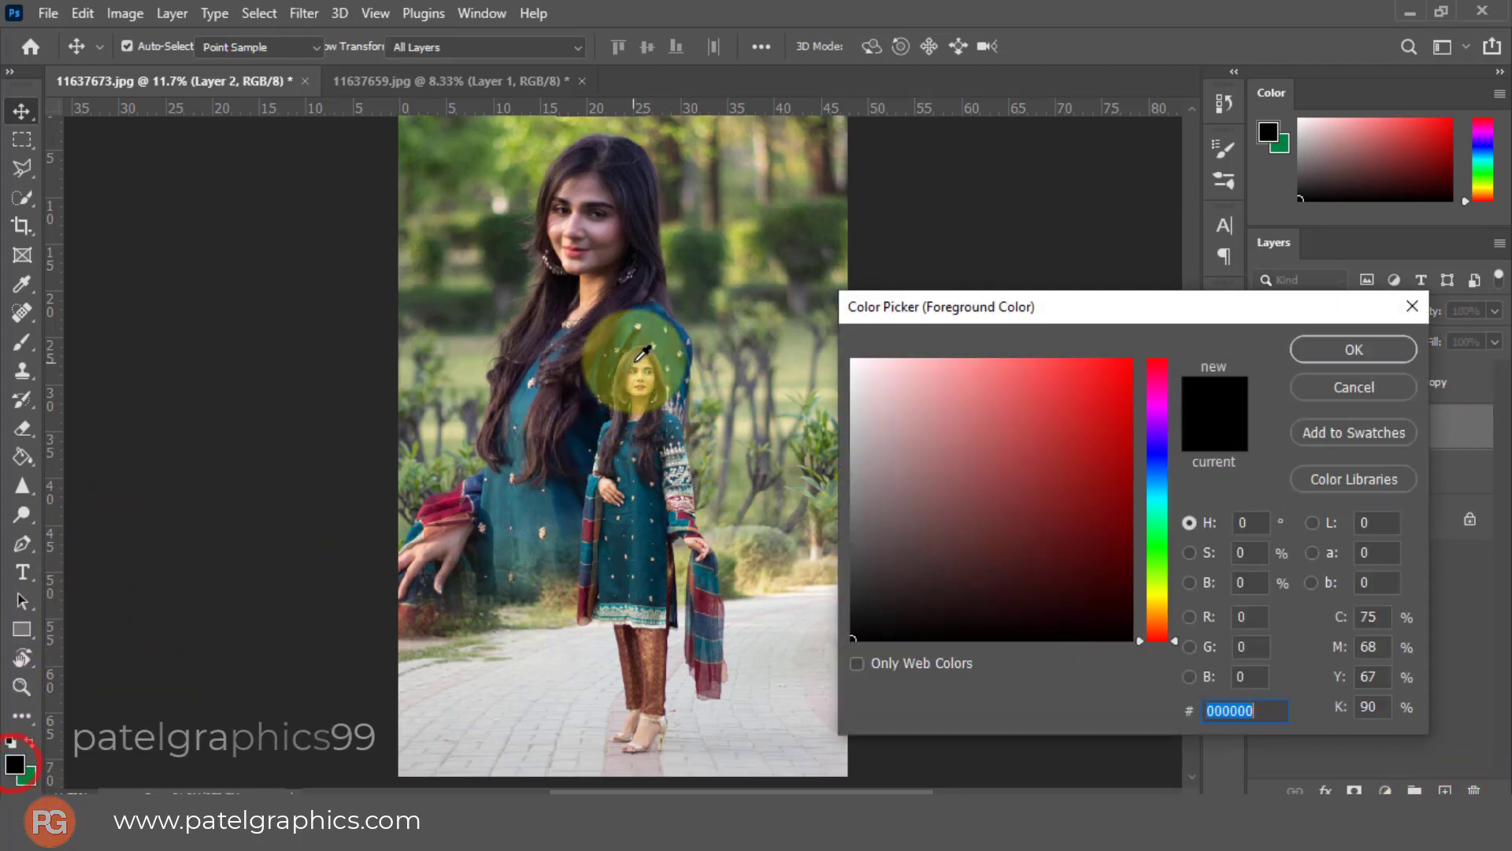
click(654, 351)
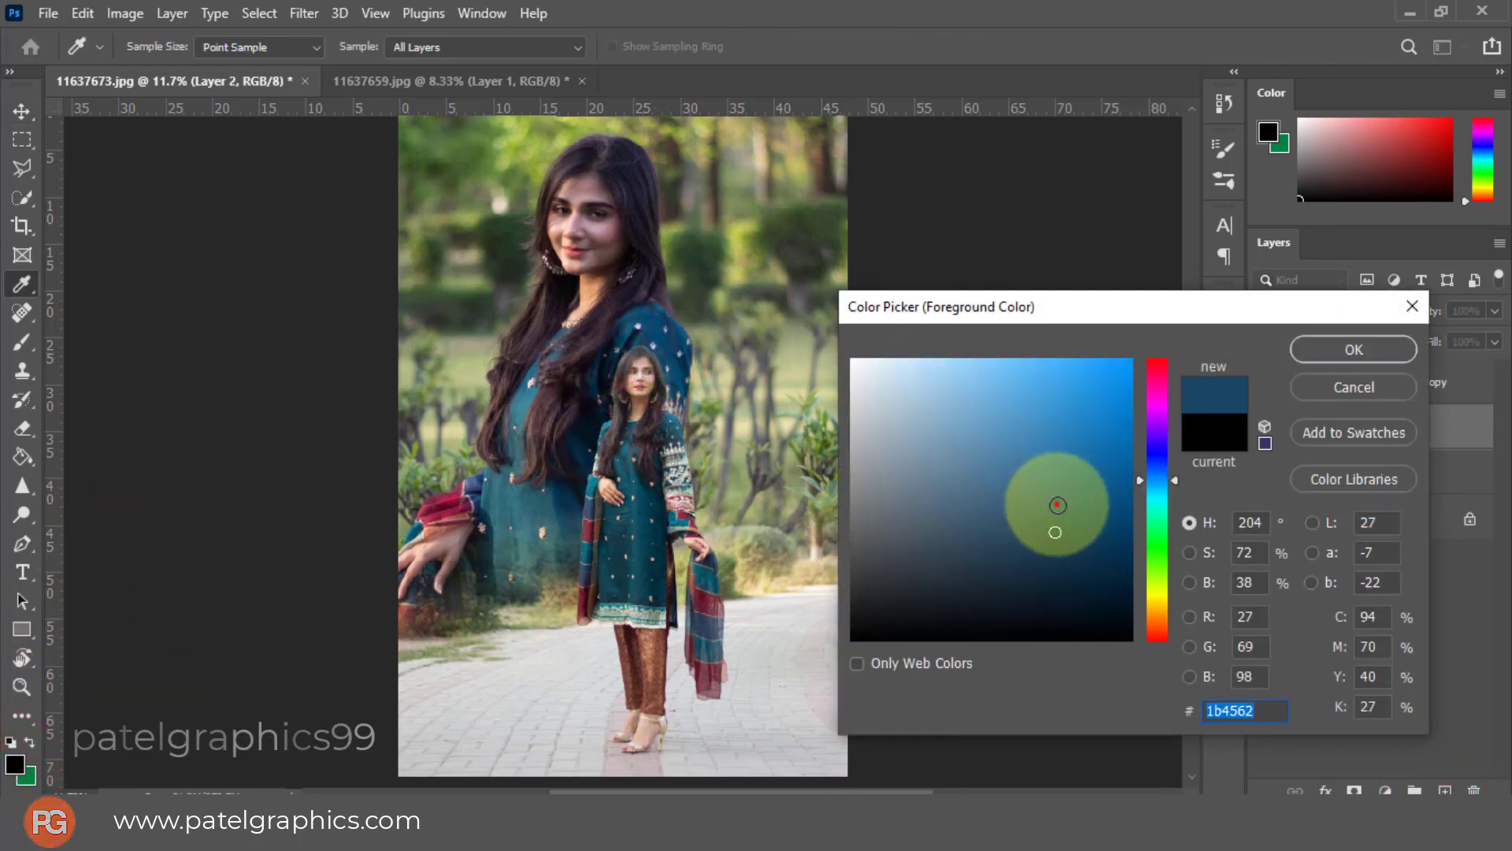
drag(1055, 504, 1176, 385)
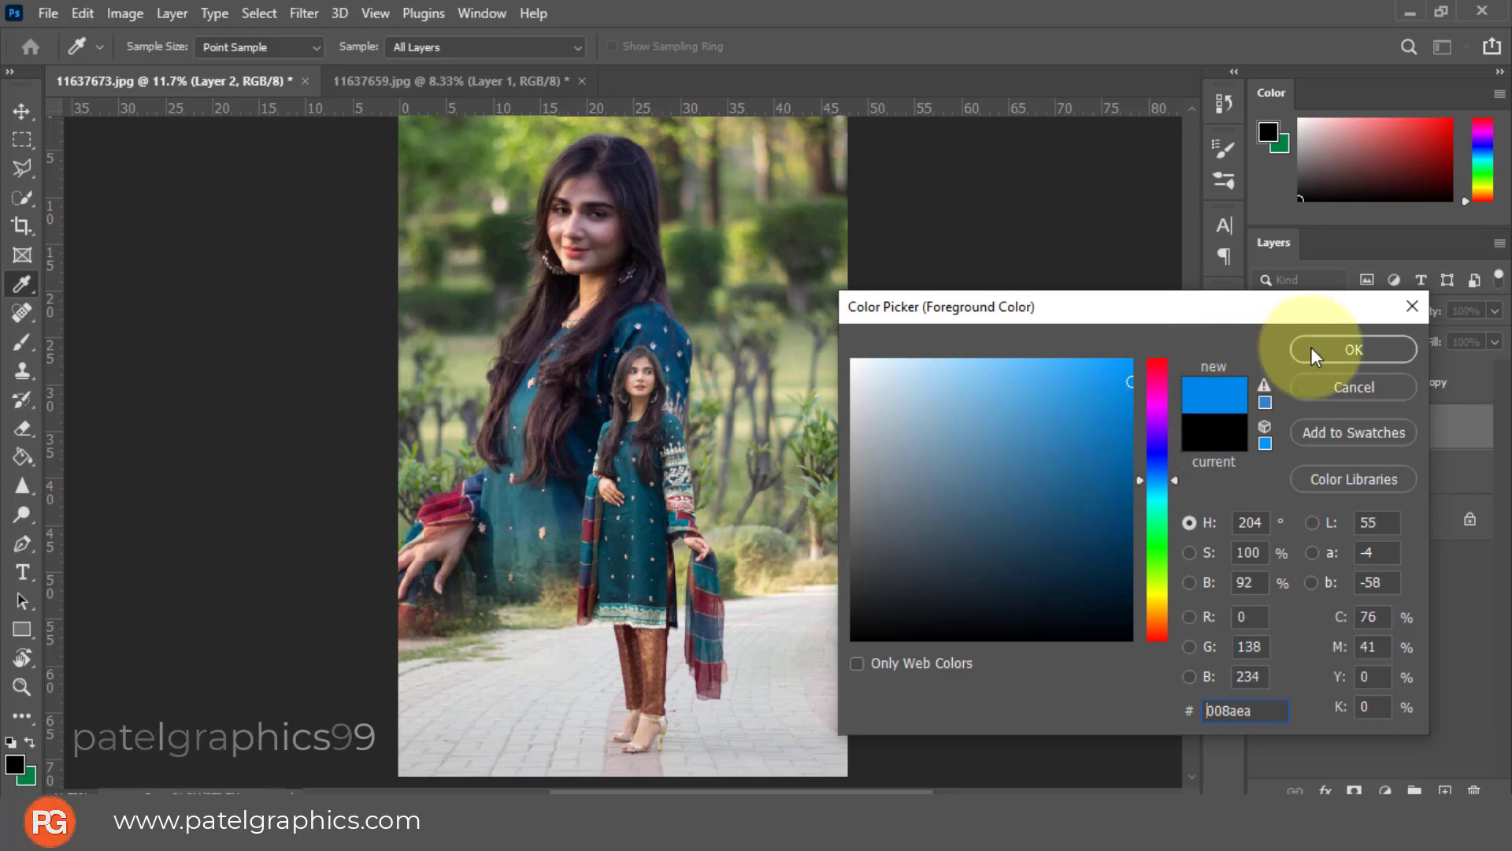
click(1310, 346)
key(b)
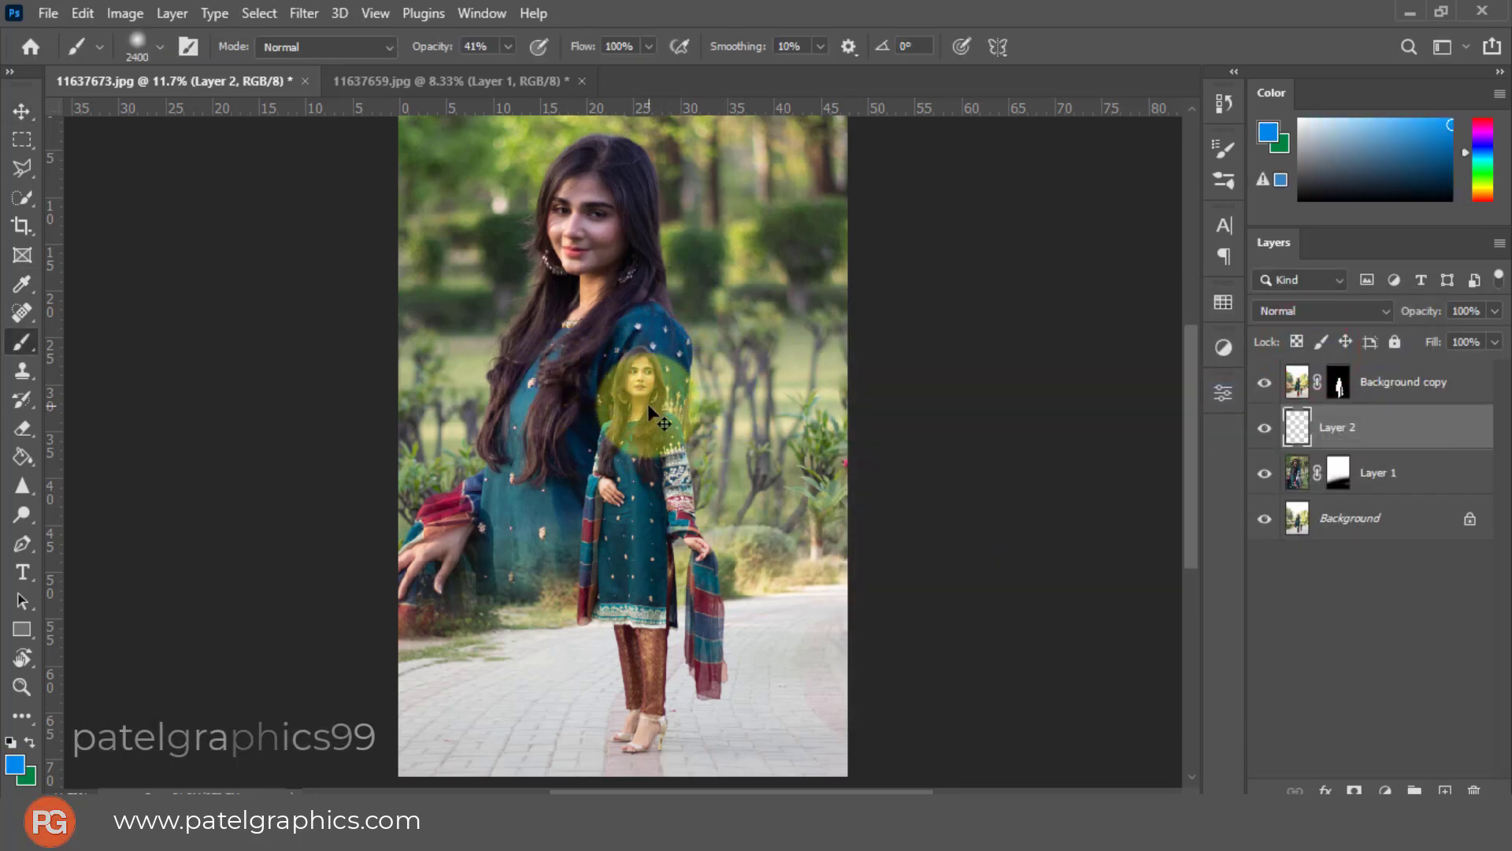
Paint a soft blue glow behind the small standing woman on Layer 2 with the brush opacity at 100%
mouse_move(646, 413)
mouse_down()
mouse_move(648, 394)
mouse_move(625, 390)
mouse_move(606, 414)
mouse_up()
key(ctrl+z)
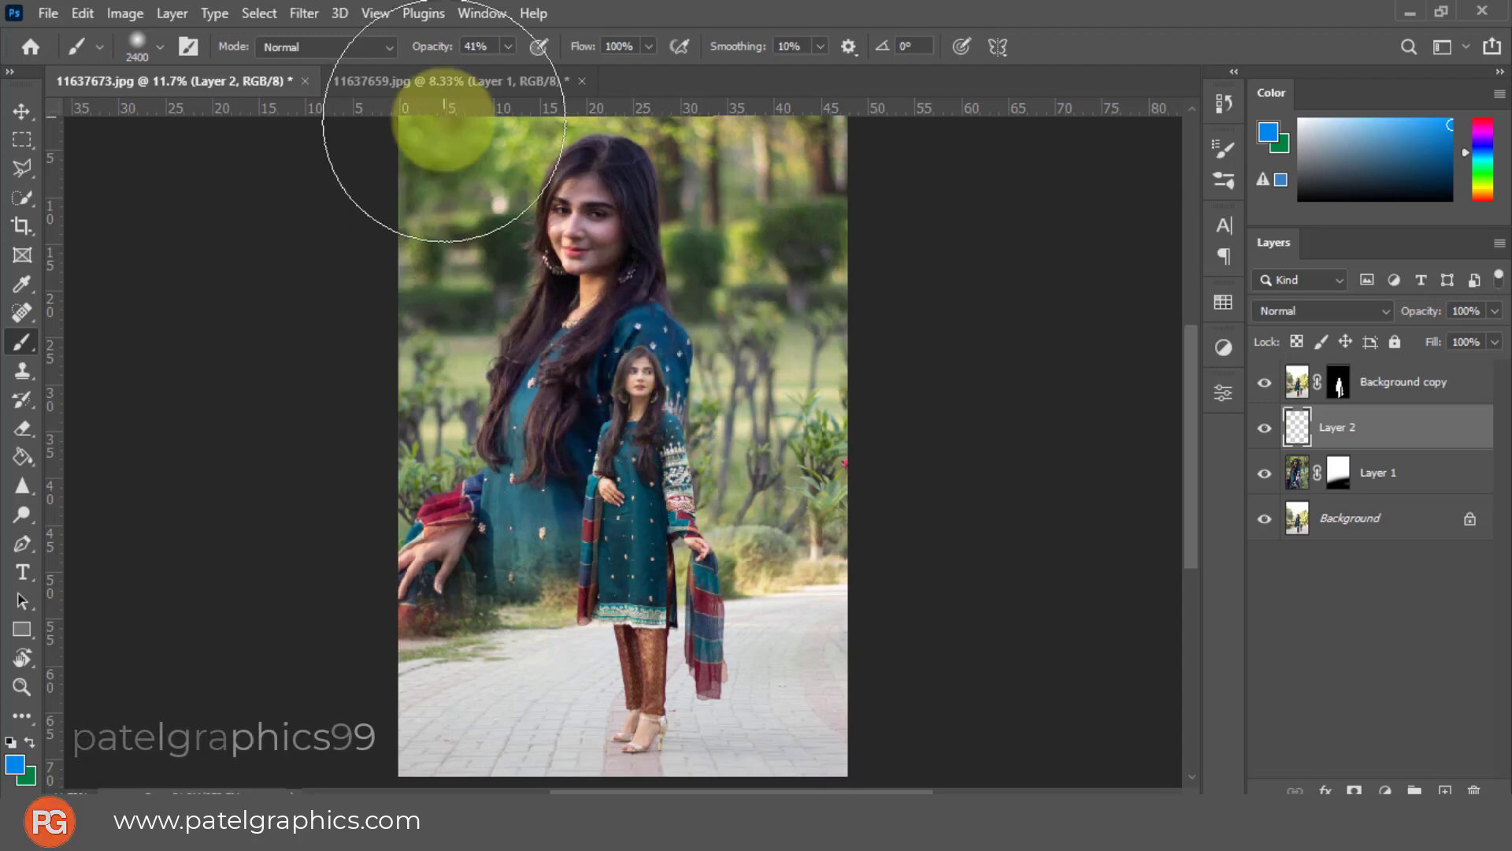
drag(508, 45, 512, 73)
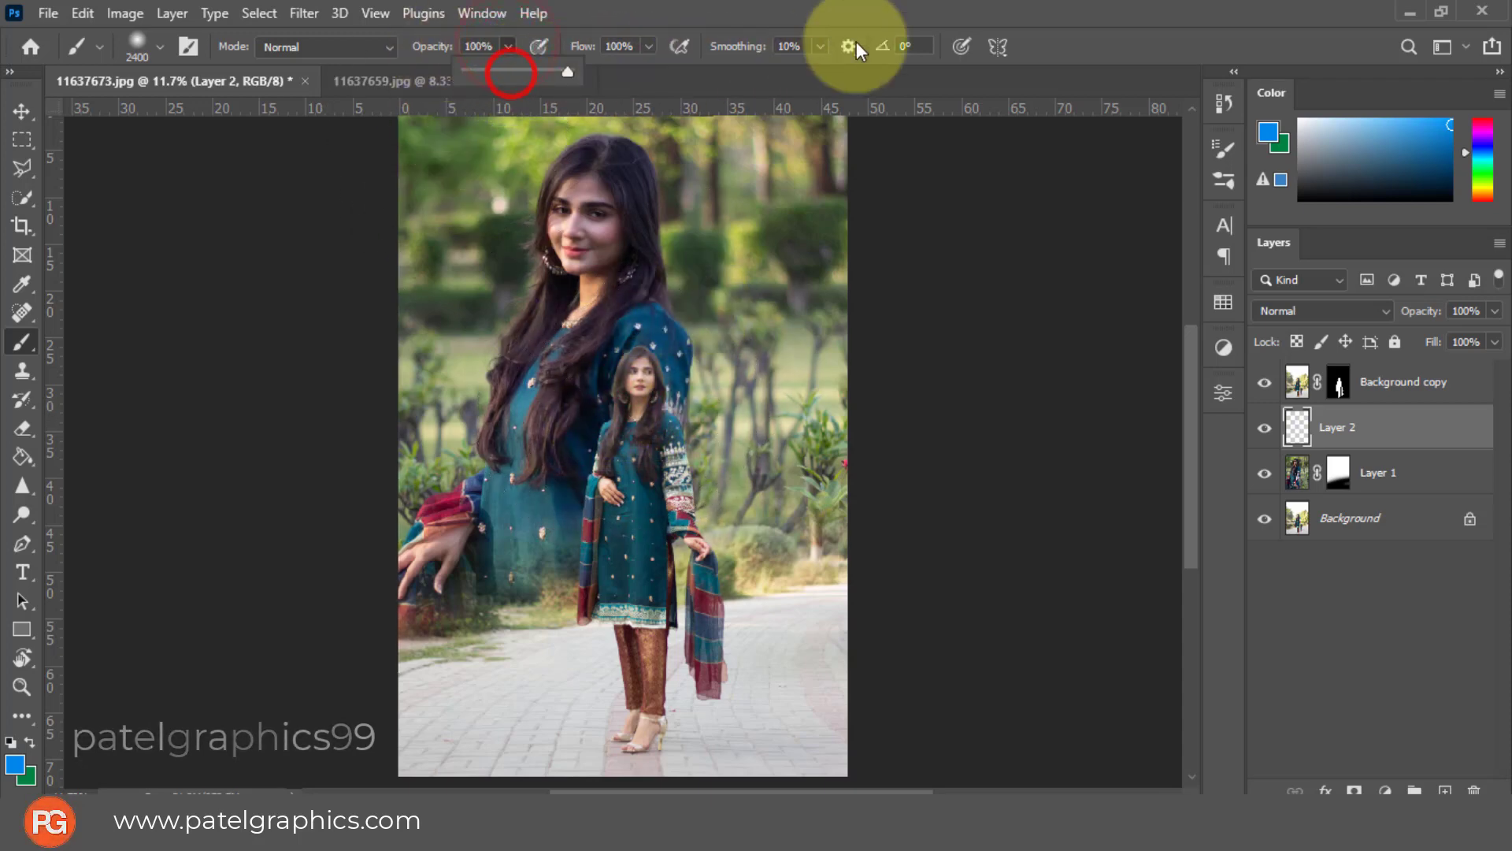
click(641, 400)
mouse_move(641, 400)
mouse_down()
mouse_move(574, 394)
mouse_move(589, 485)
mouse_up()
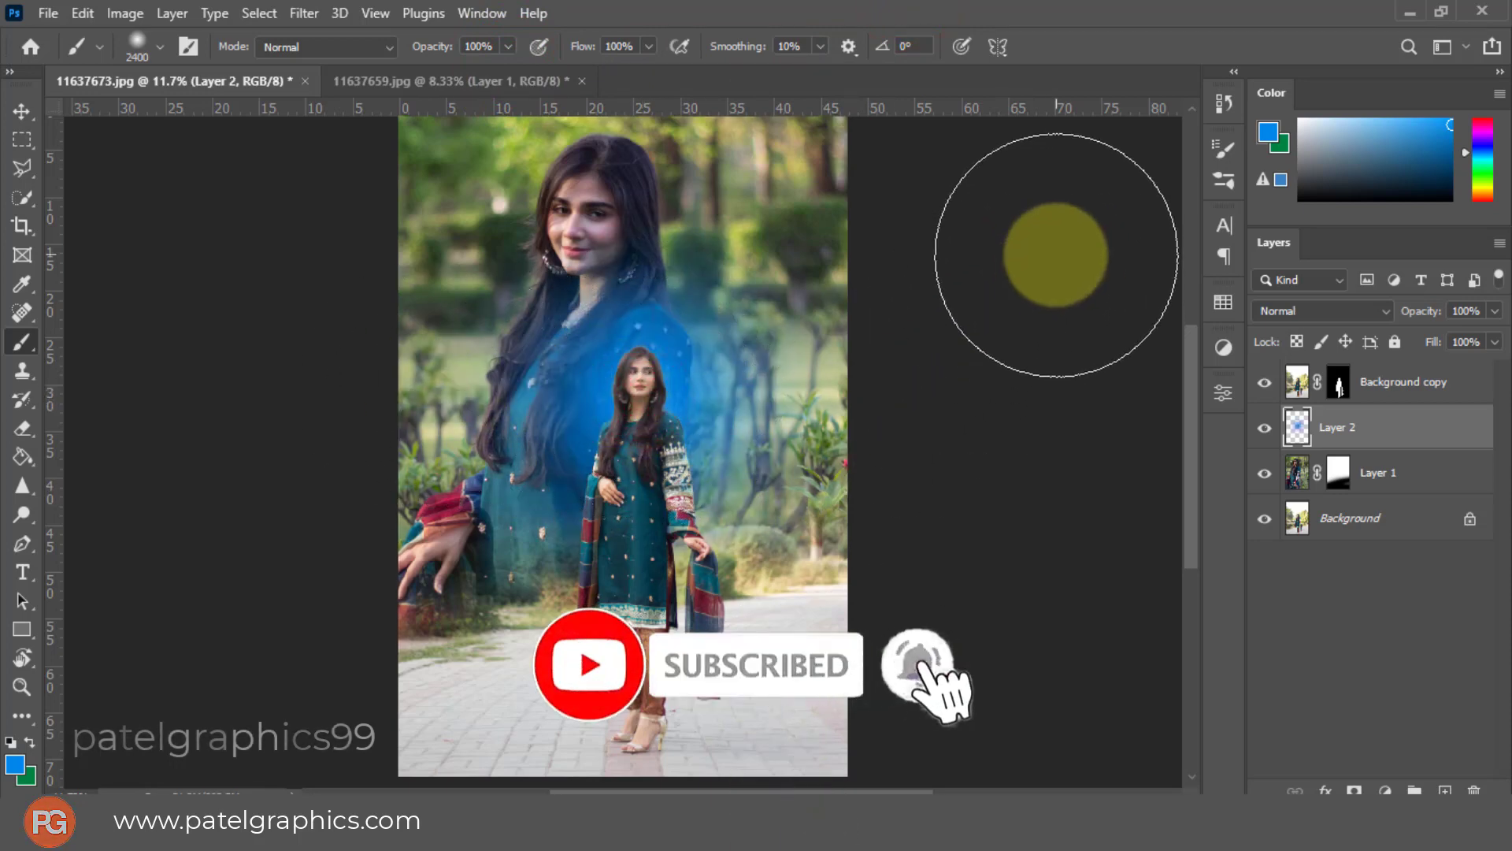
Set the blend mode of the blue glow layer to Screen
key(v)
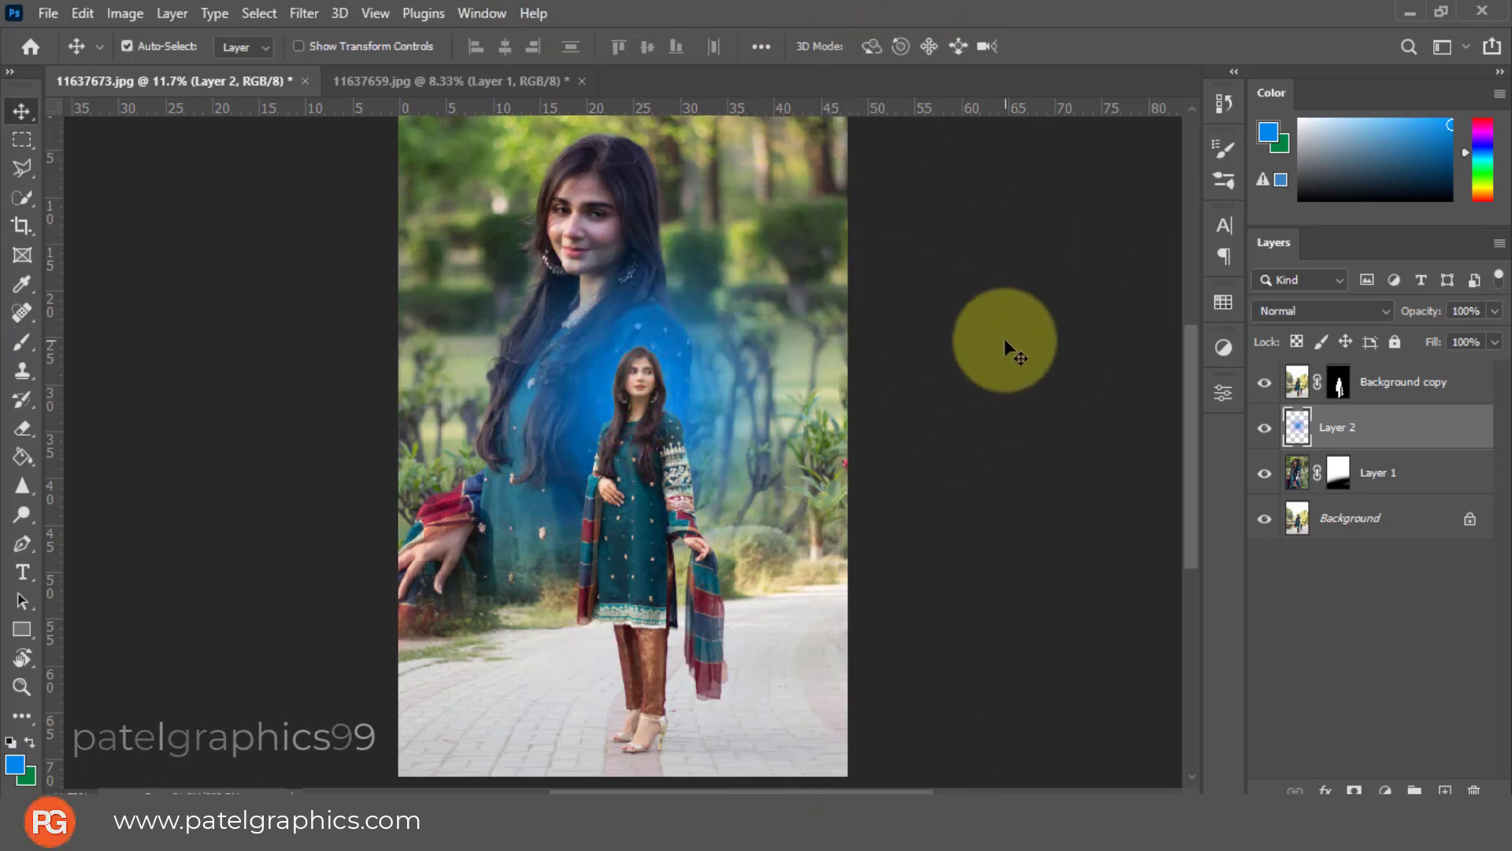
click(1347, 307)
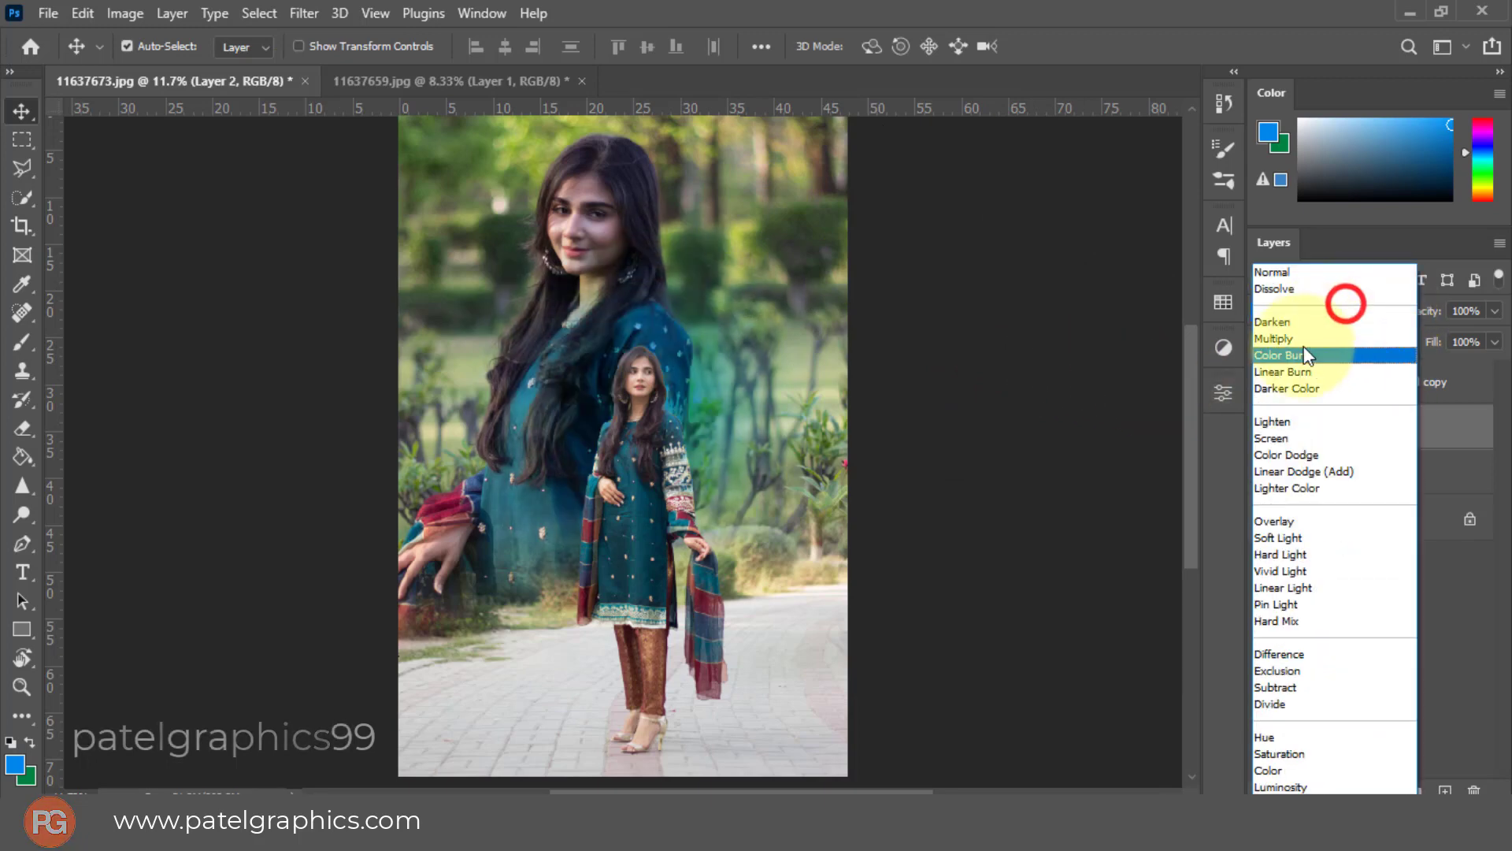
click(1281, 439)
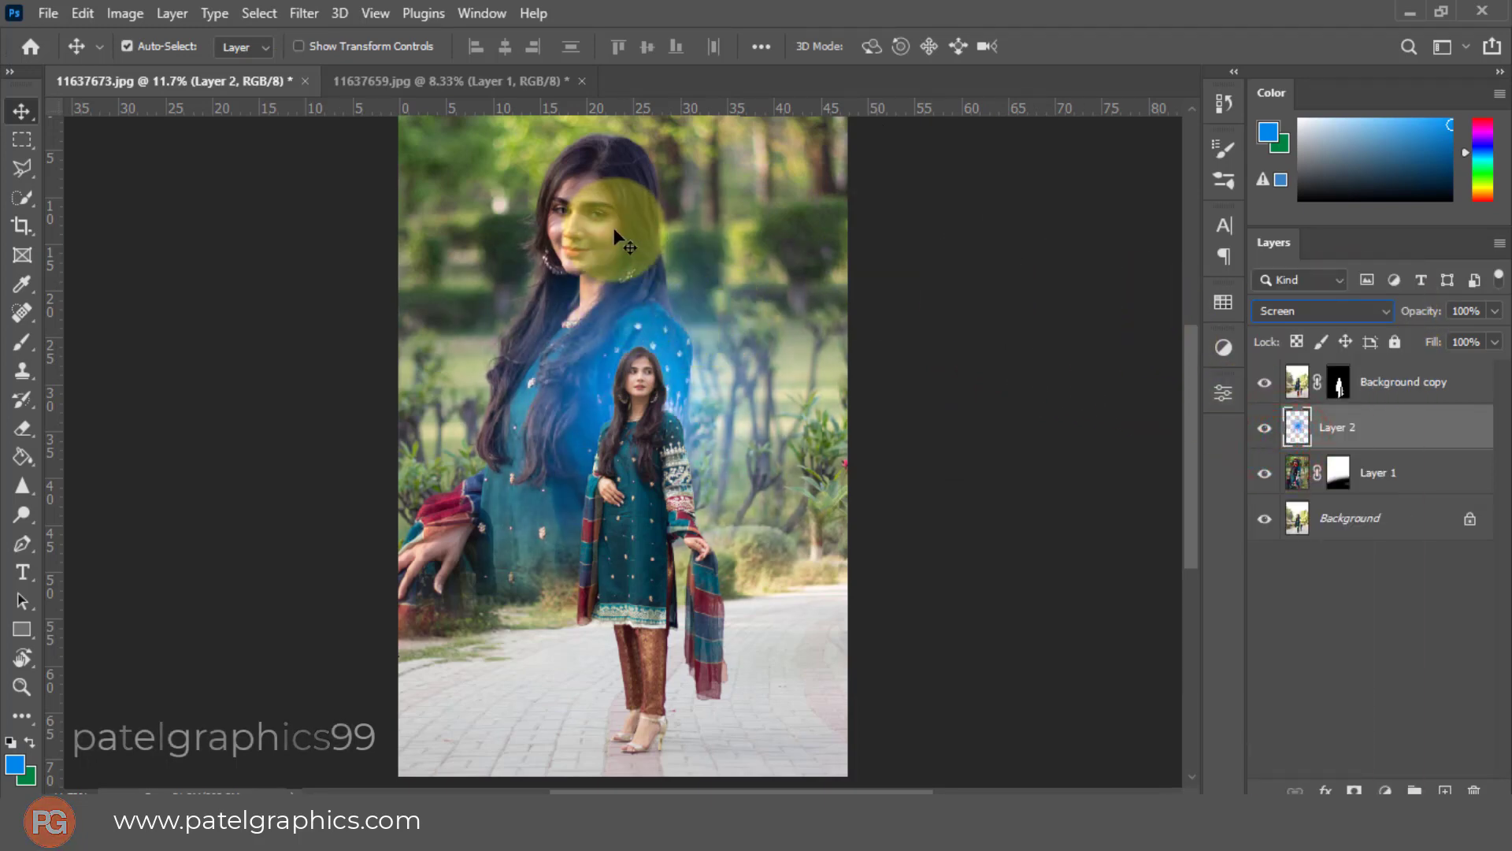
Open the large portrait layer in the Camera Raw Filter and apply the automatic tone adjustment
click(607, 213)
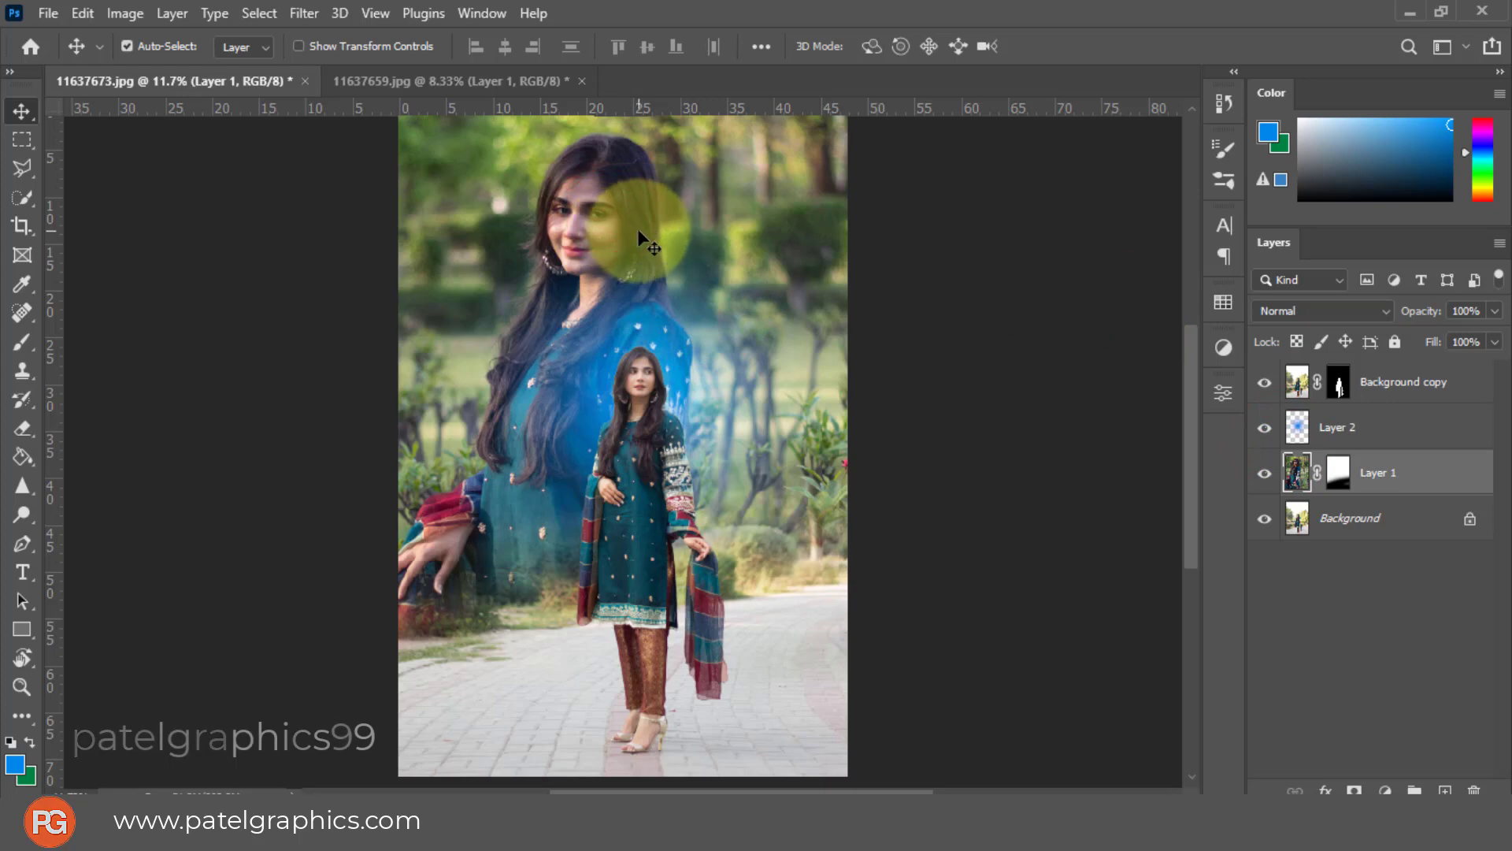
click(304, 11)
click(339, 177)
click(1256, 234)
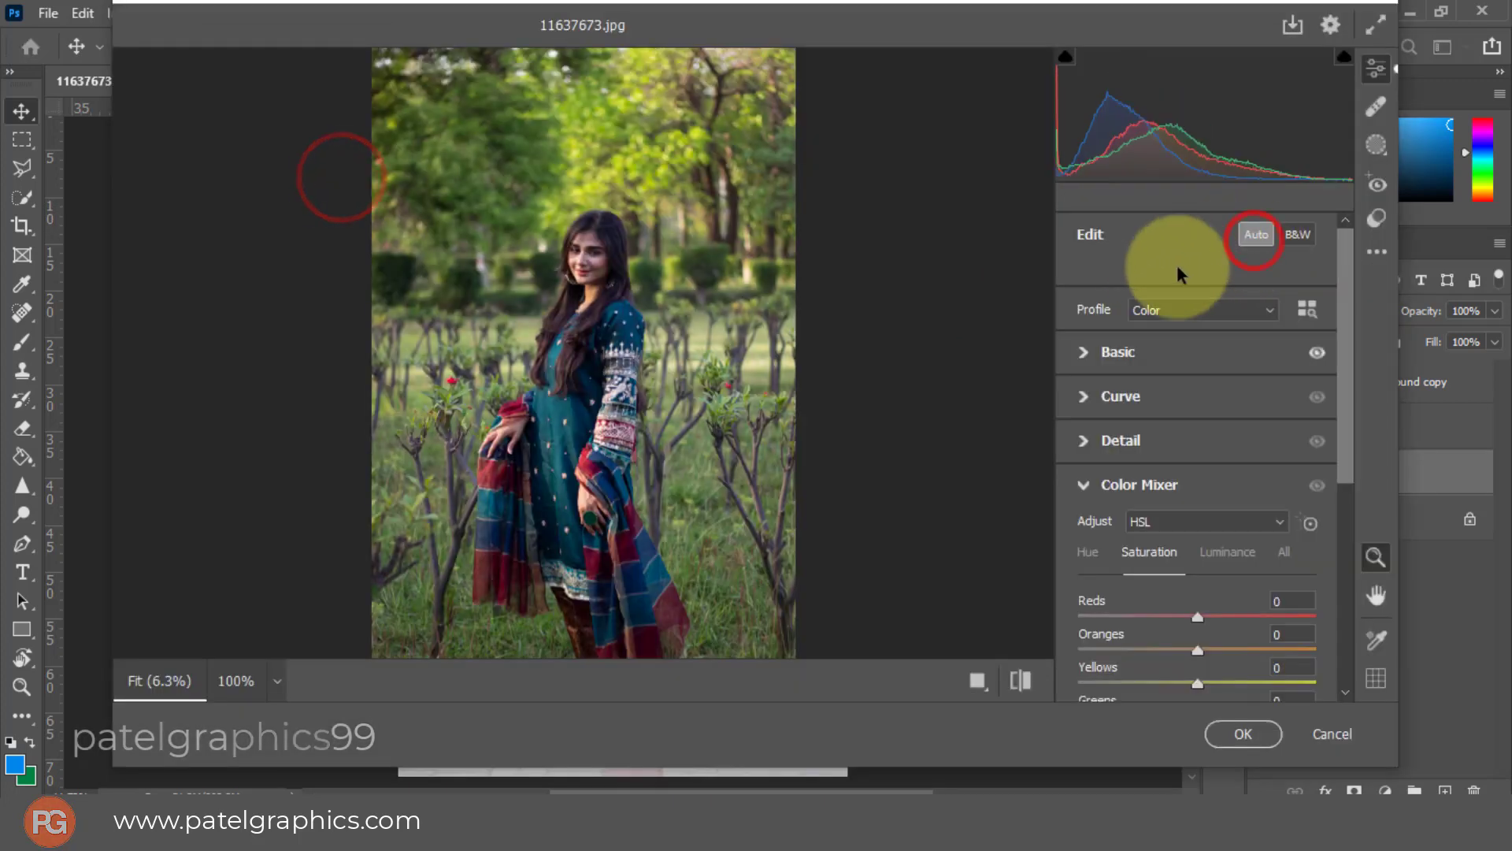
Set the portrait's Exposure to +0.05 and its Vibrance to +21 in the Basic adjustments
click(1080, 357)
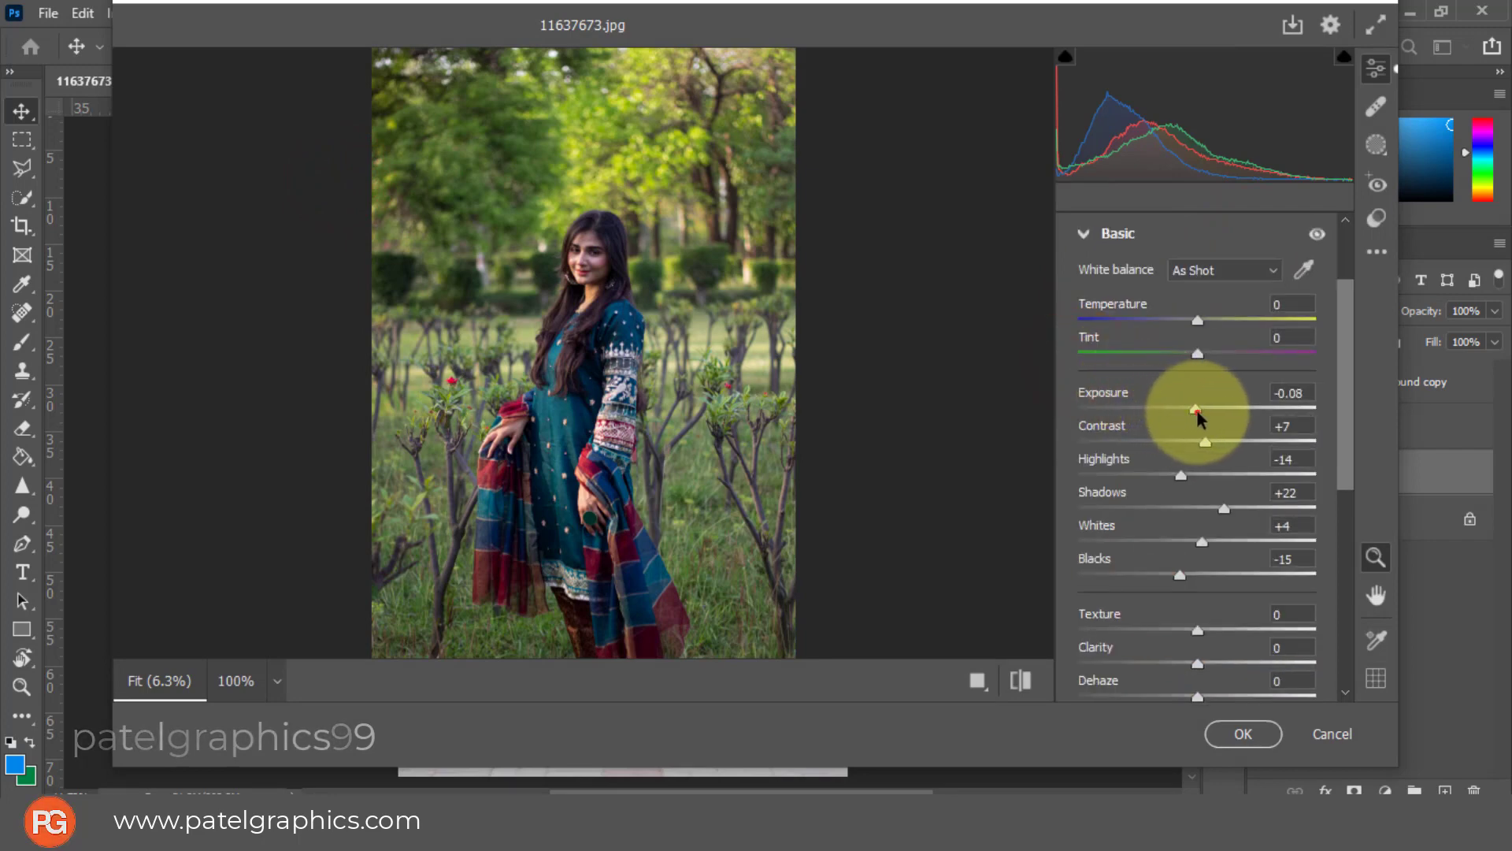
drag(1197, 410, 1200, 410)
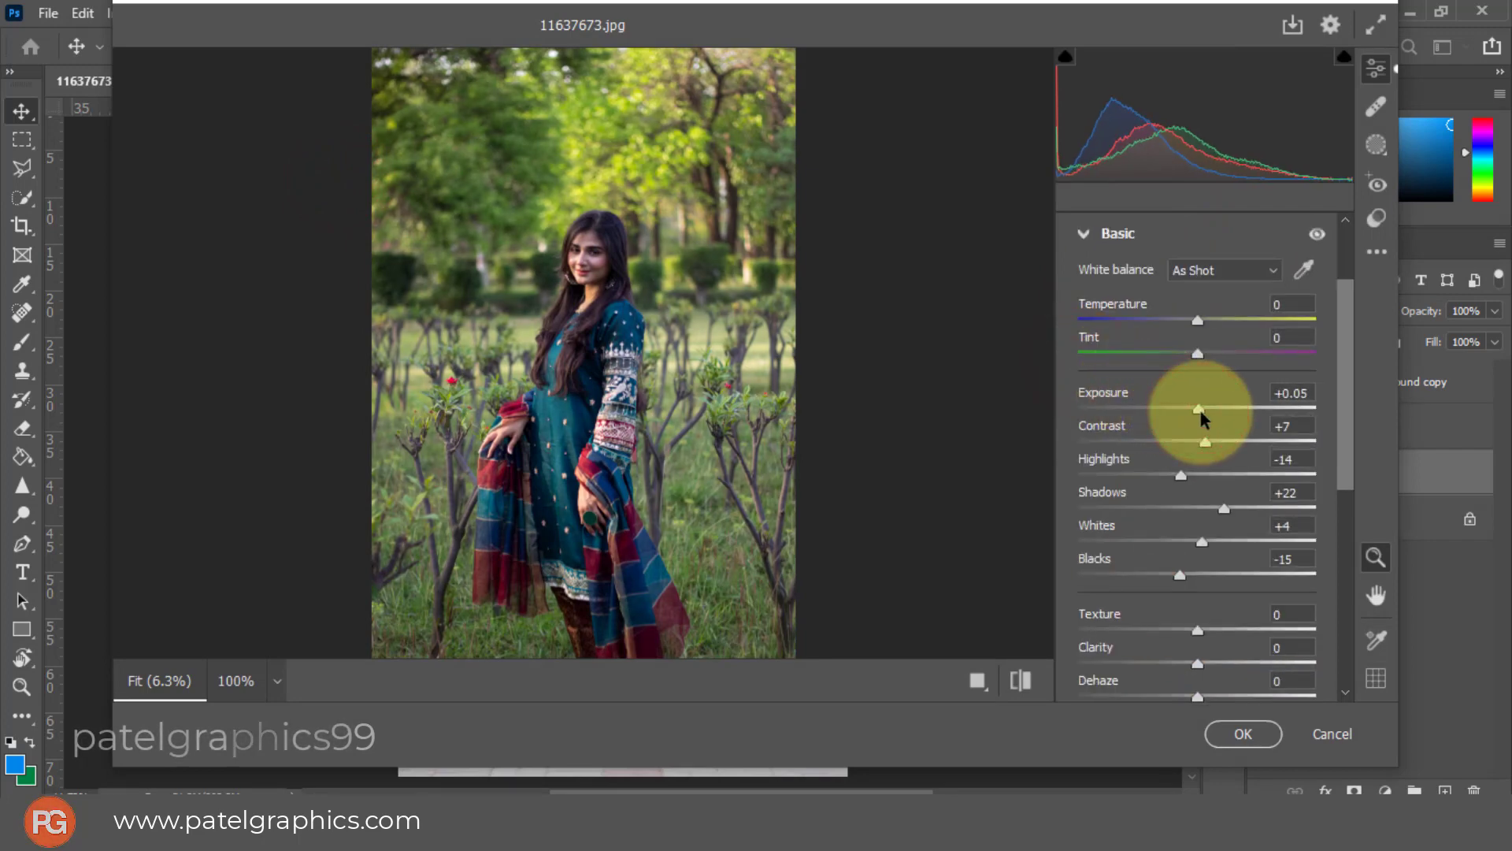
scroll(1181, 472, down, 10)
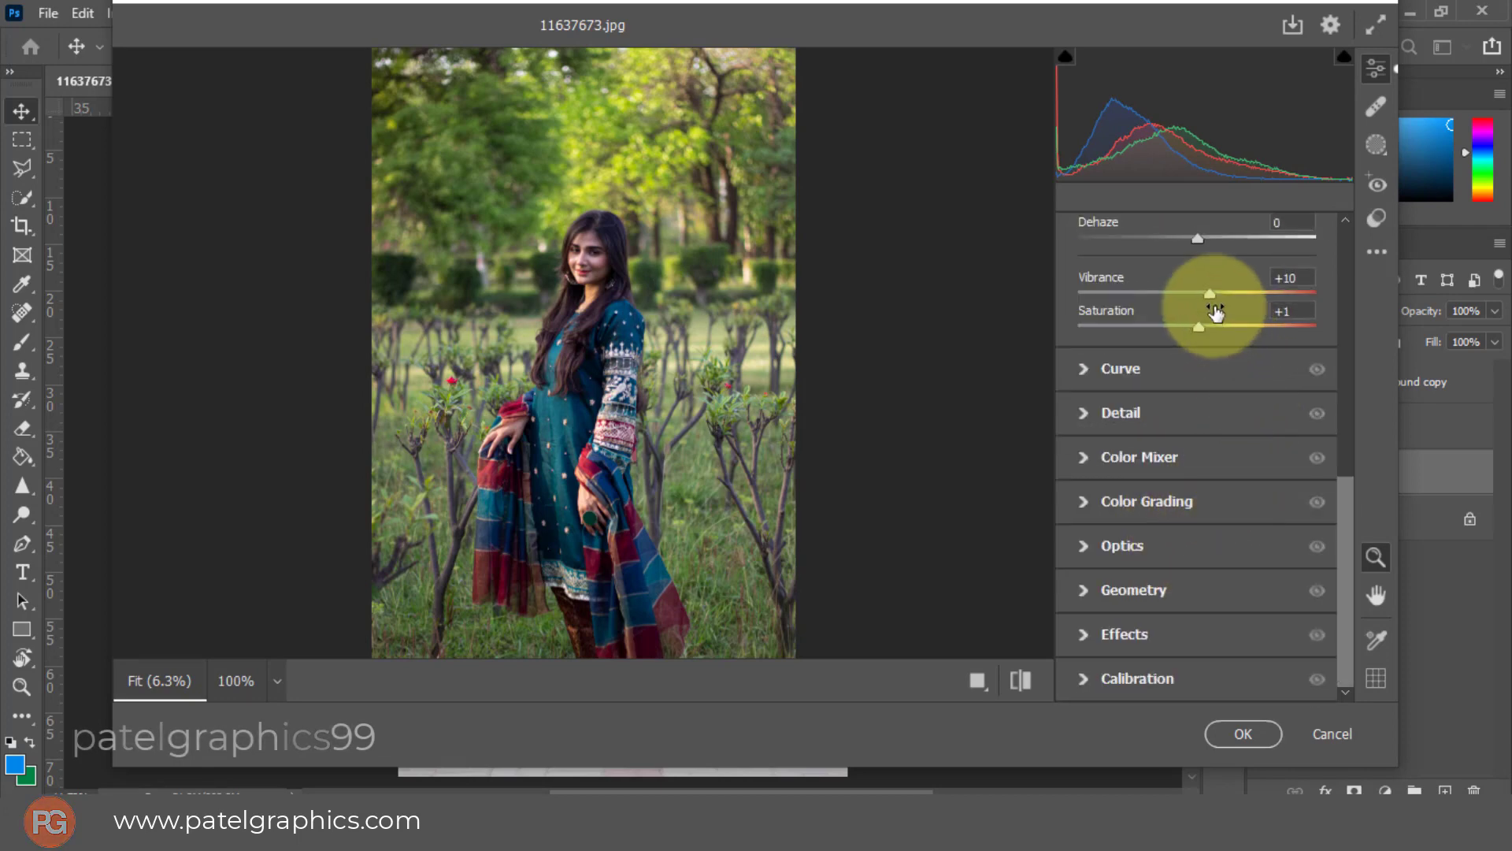
click(1221, 291)
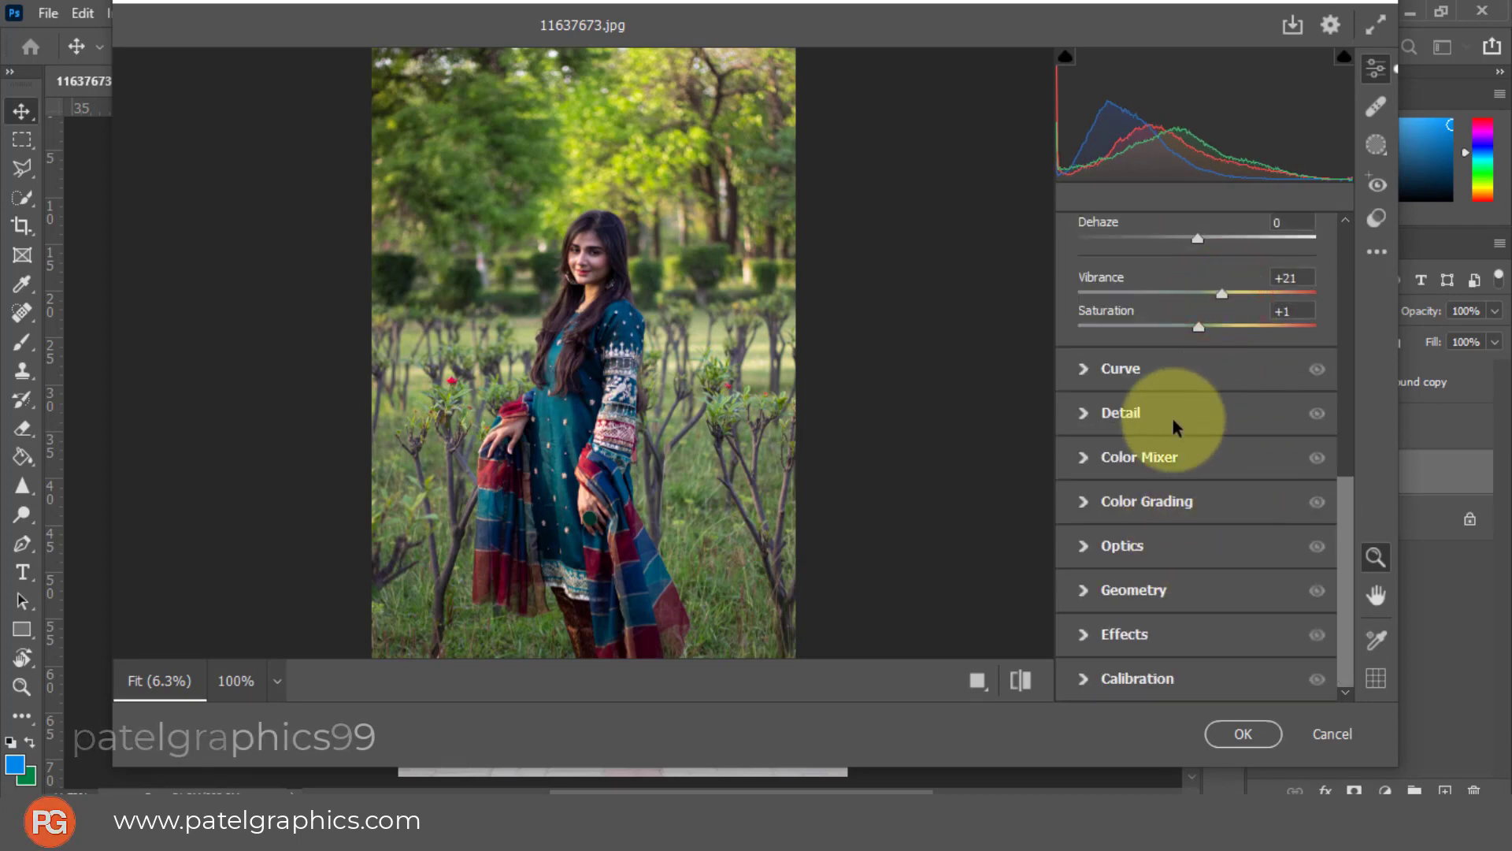
In the Color Mixer, set Oranges luminance to +30 and the hues to Yellows +7, Greens +49 and Aquas -55
click(1080, 457)
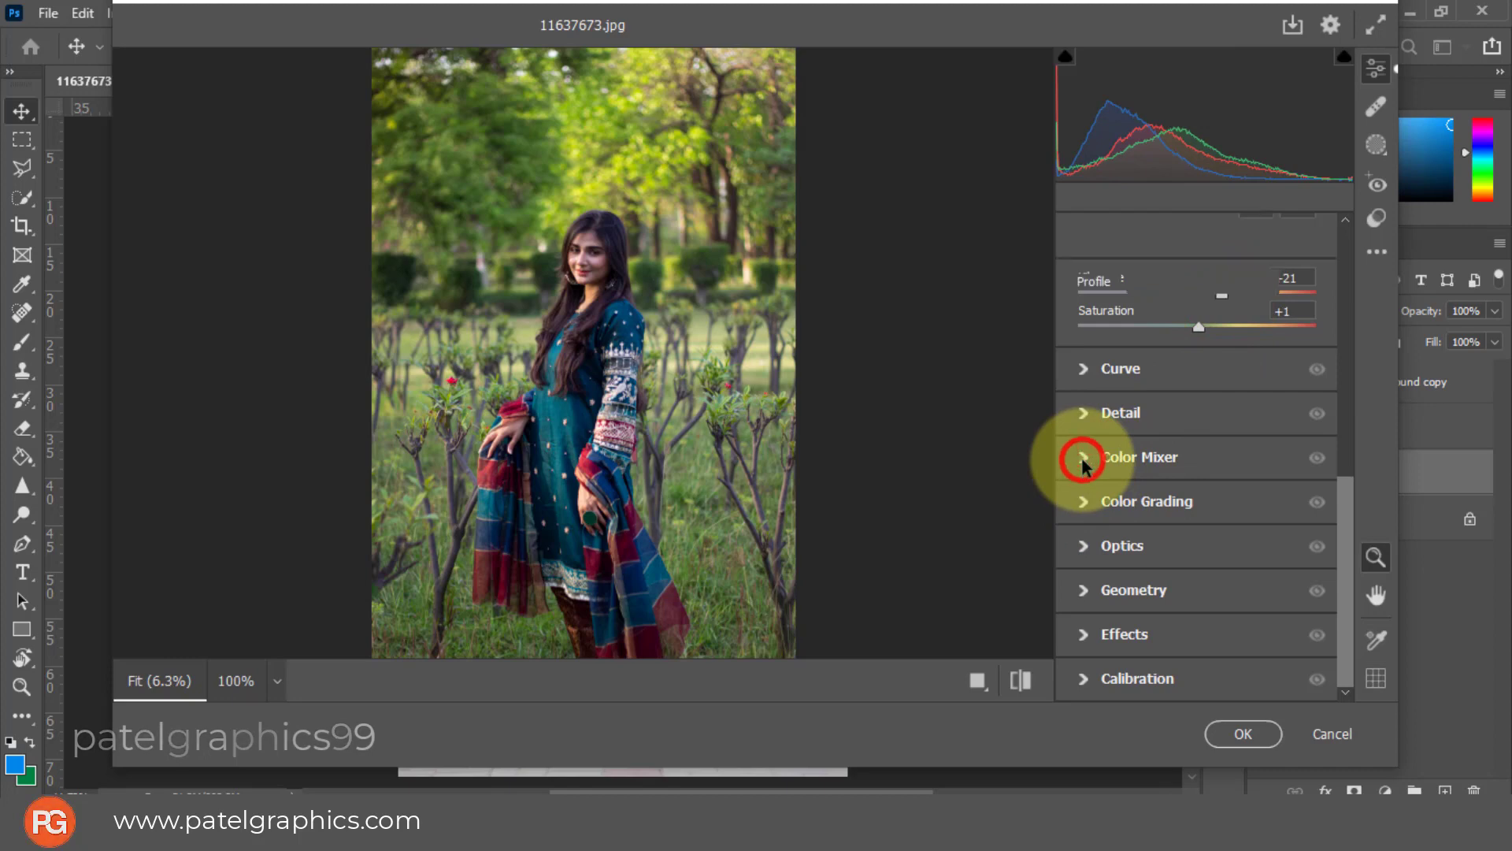
click(1213, 343)
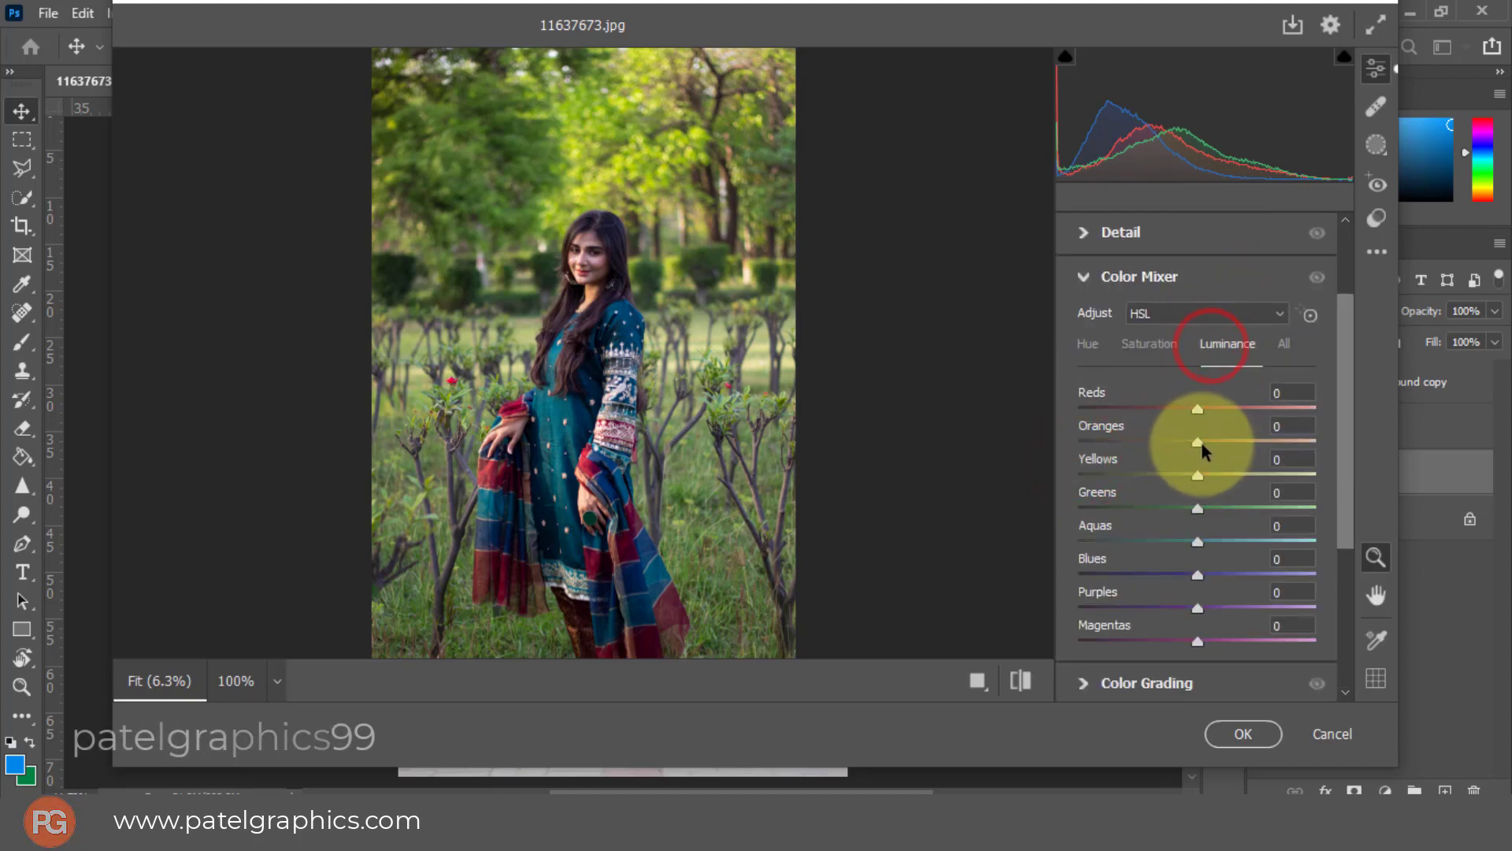
drag(1204, 439, 1228, 440)
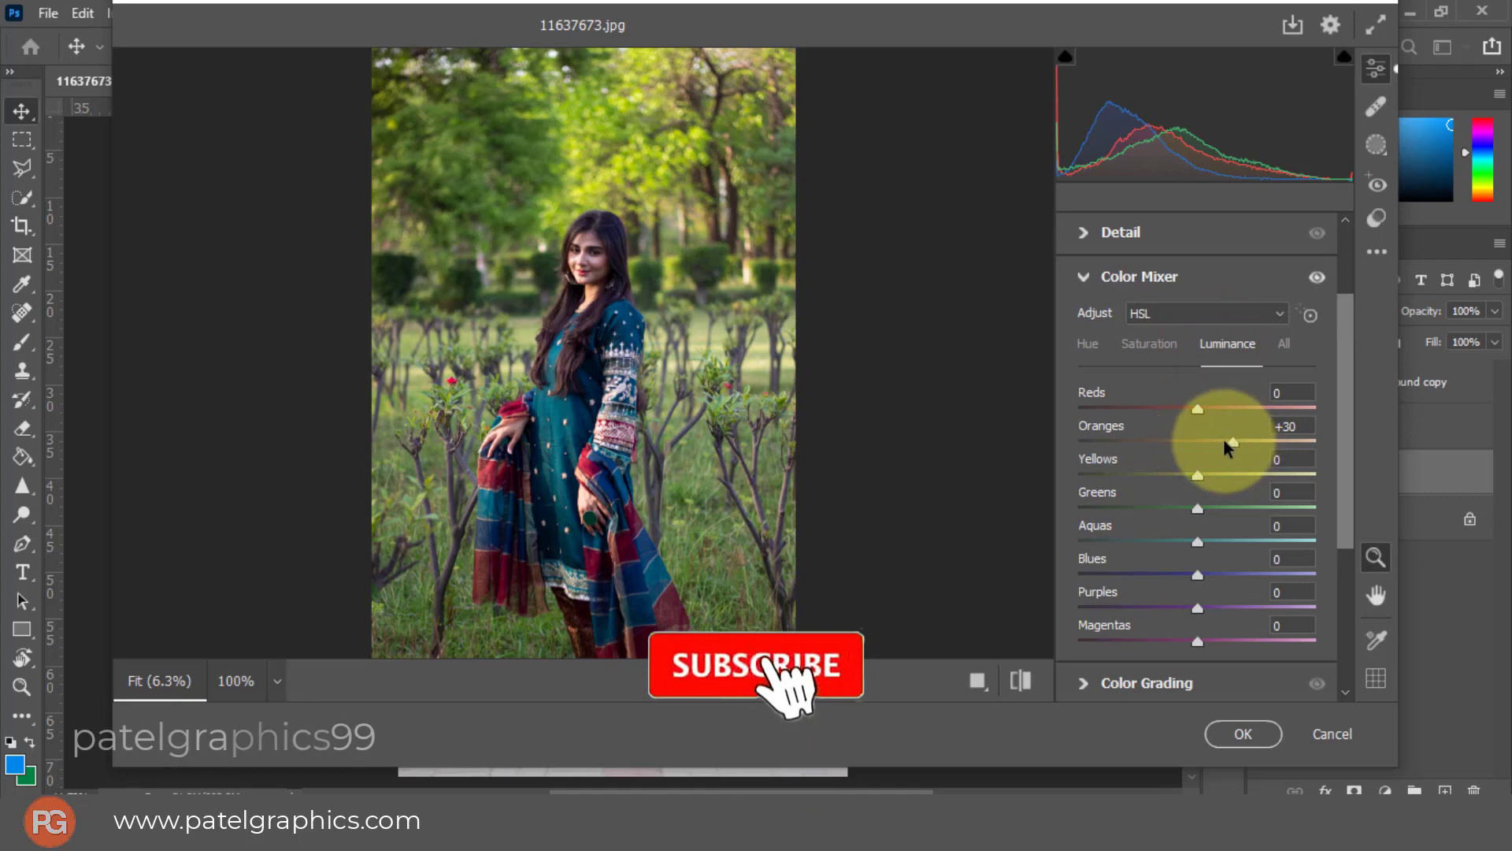
click(1093, 345)
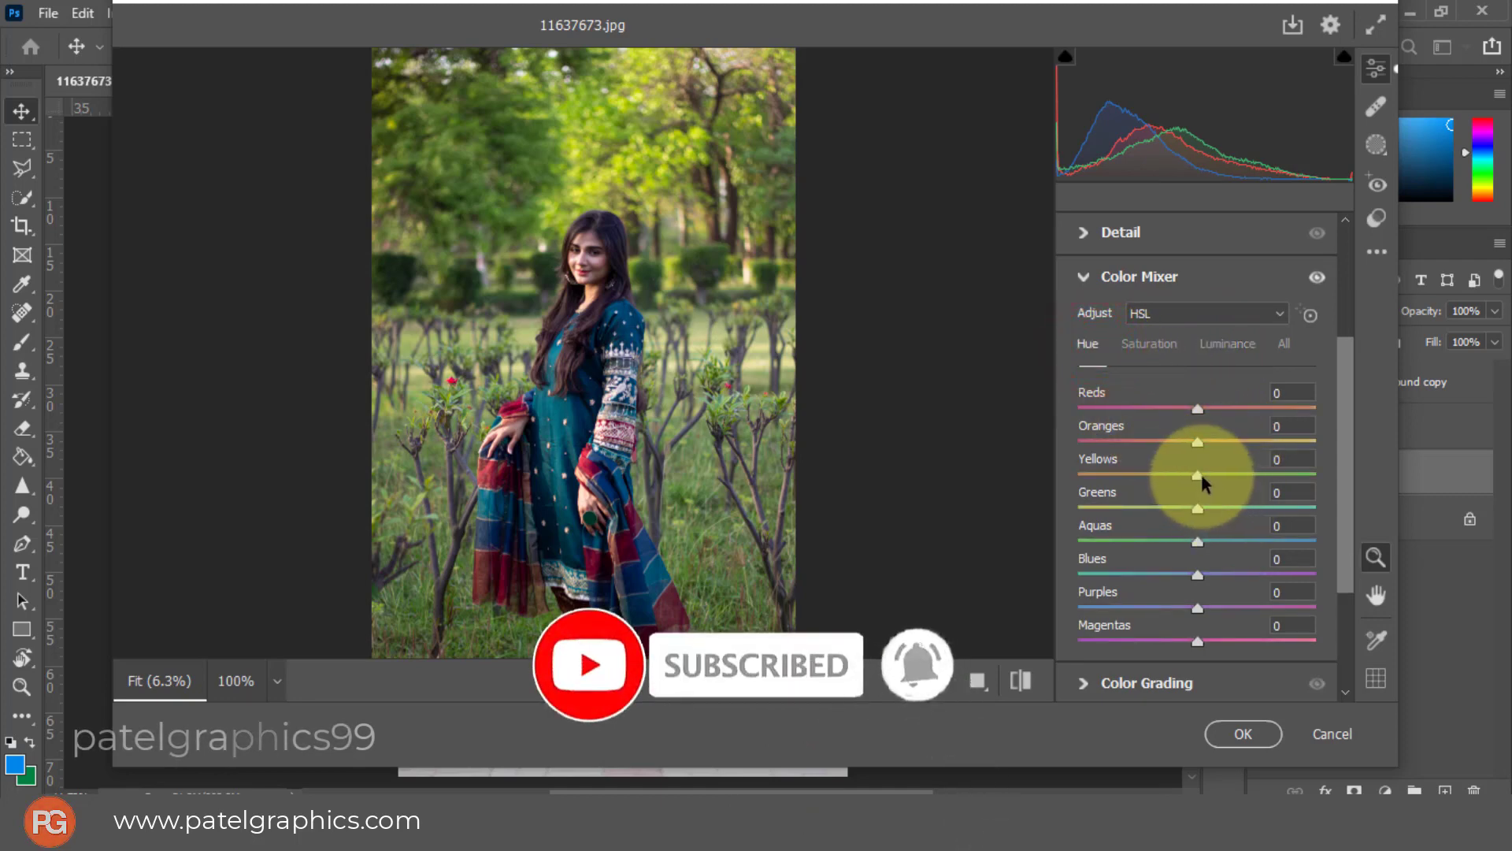
drag(1200, 473, 1131, 536)
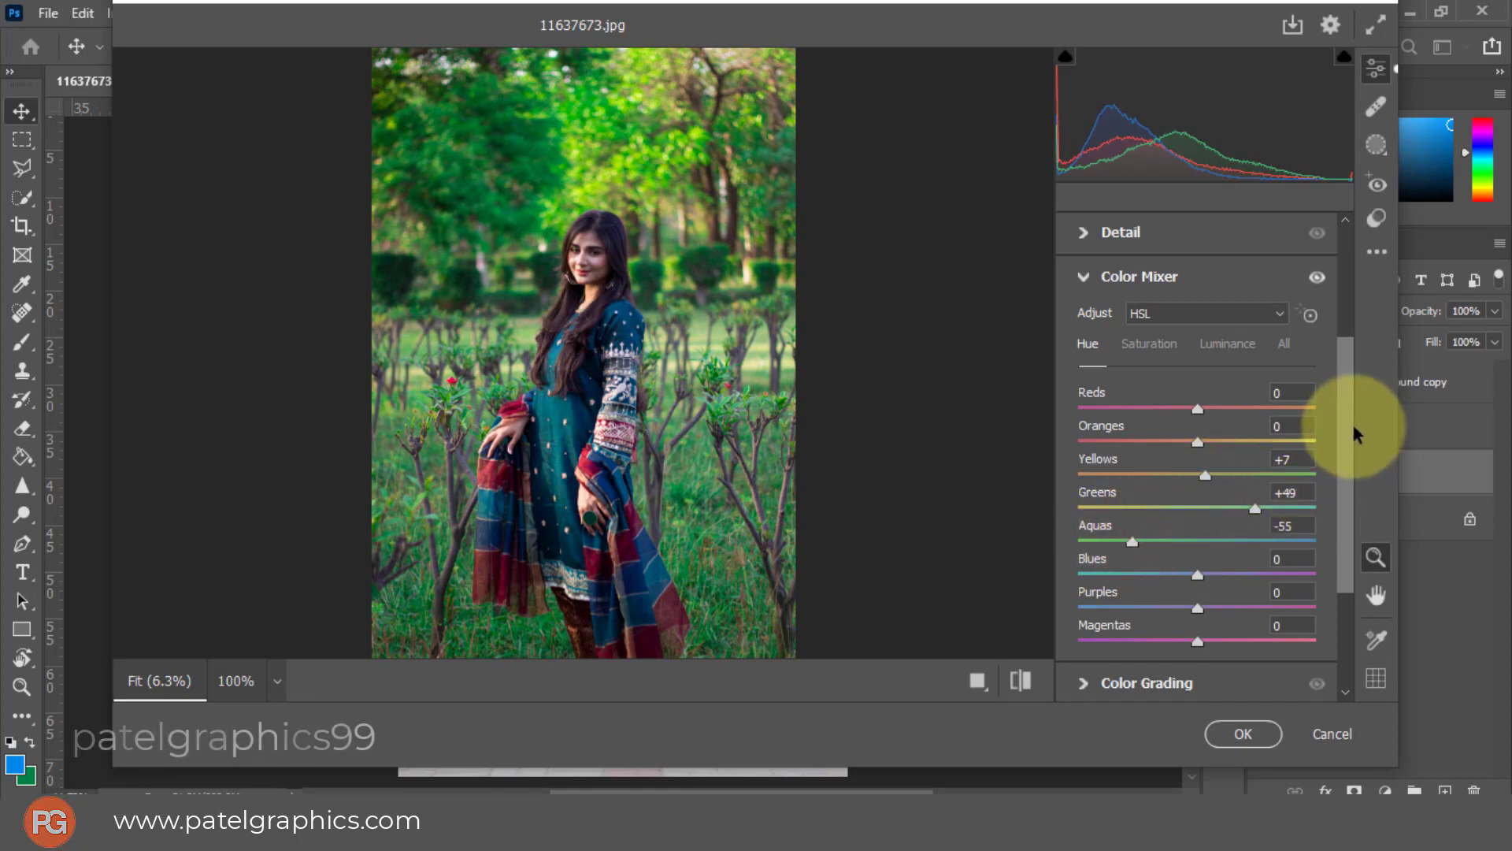
In Color Grading, raise the highlights luminance to 45 and slightly brighten the midtones
drag(1350, 423, 1343, 508)
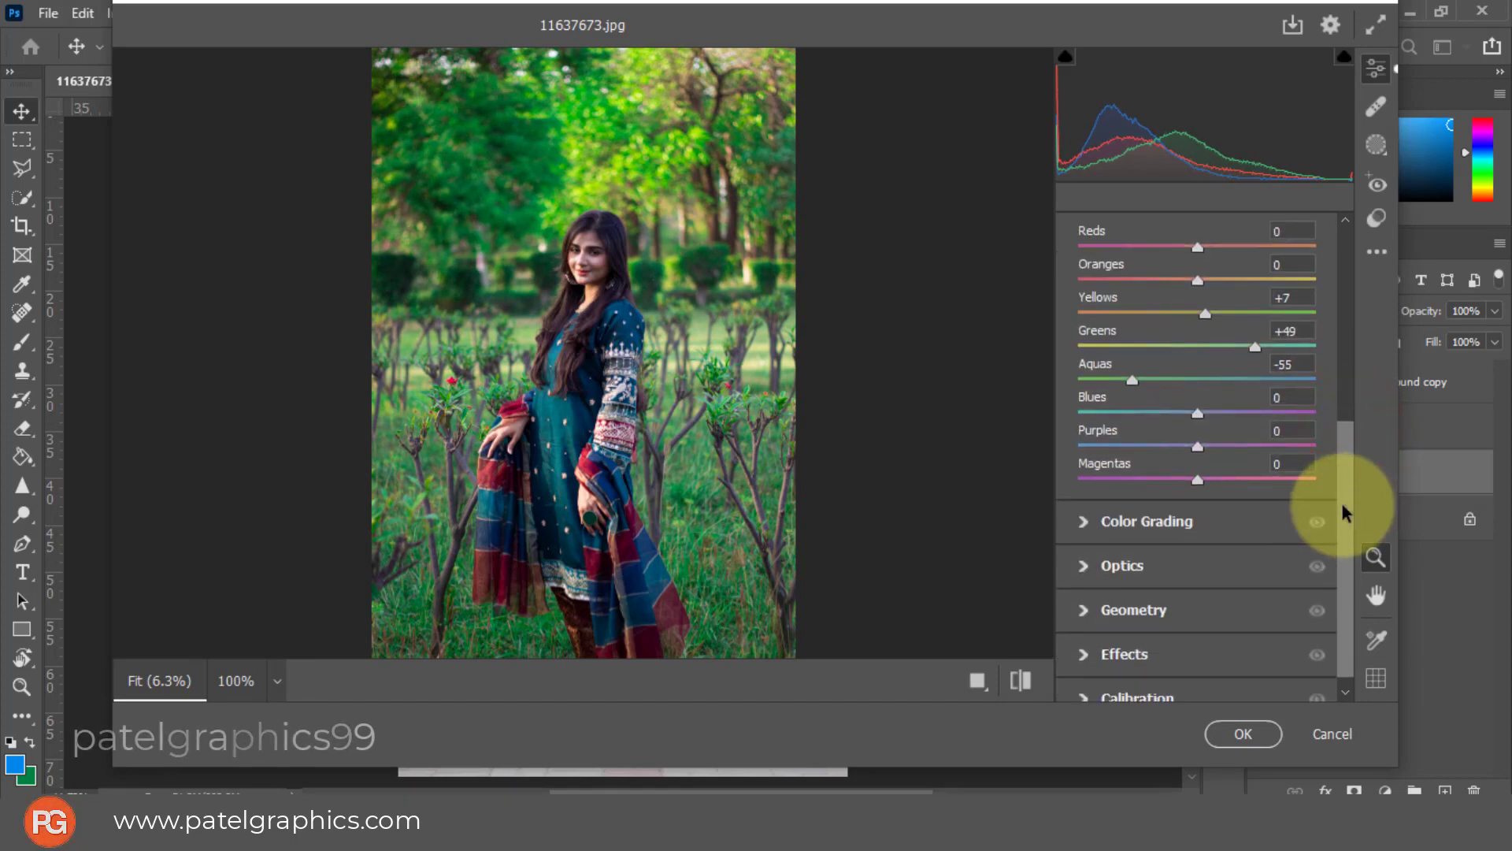
click(1077, 520)
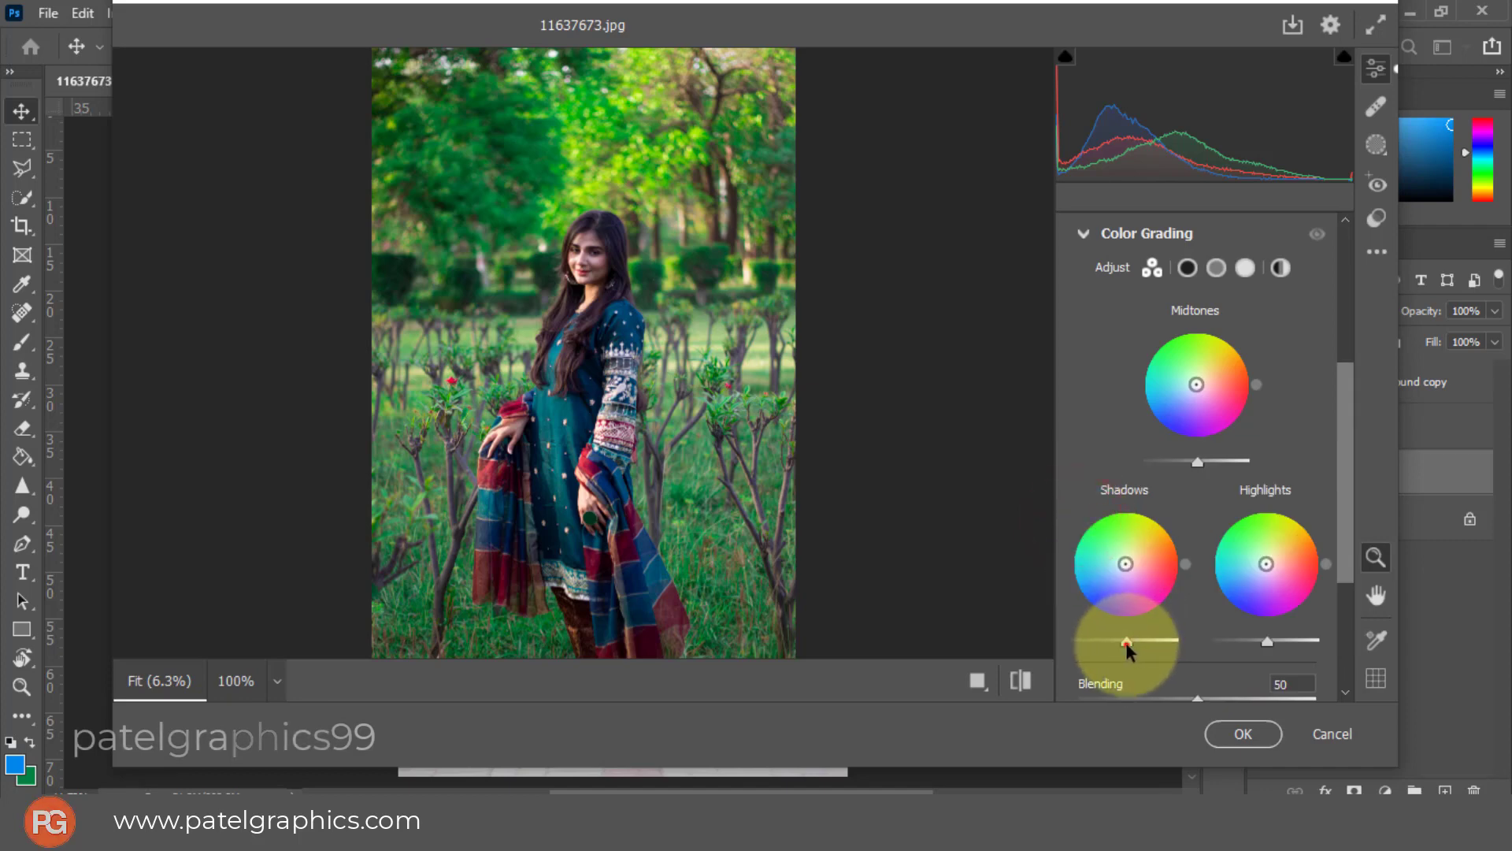
drag(1127, 641, 1143, 642)
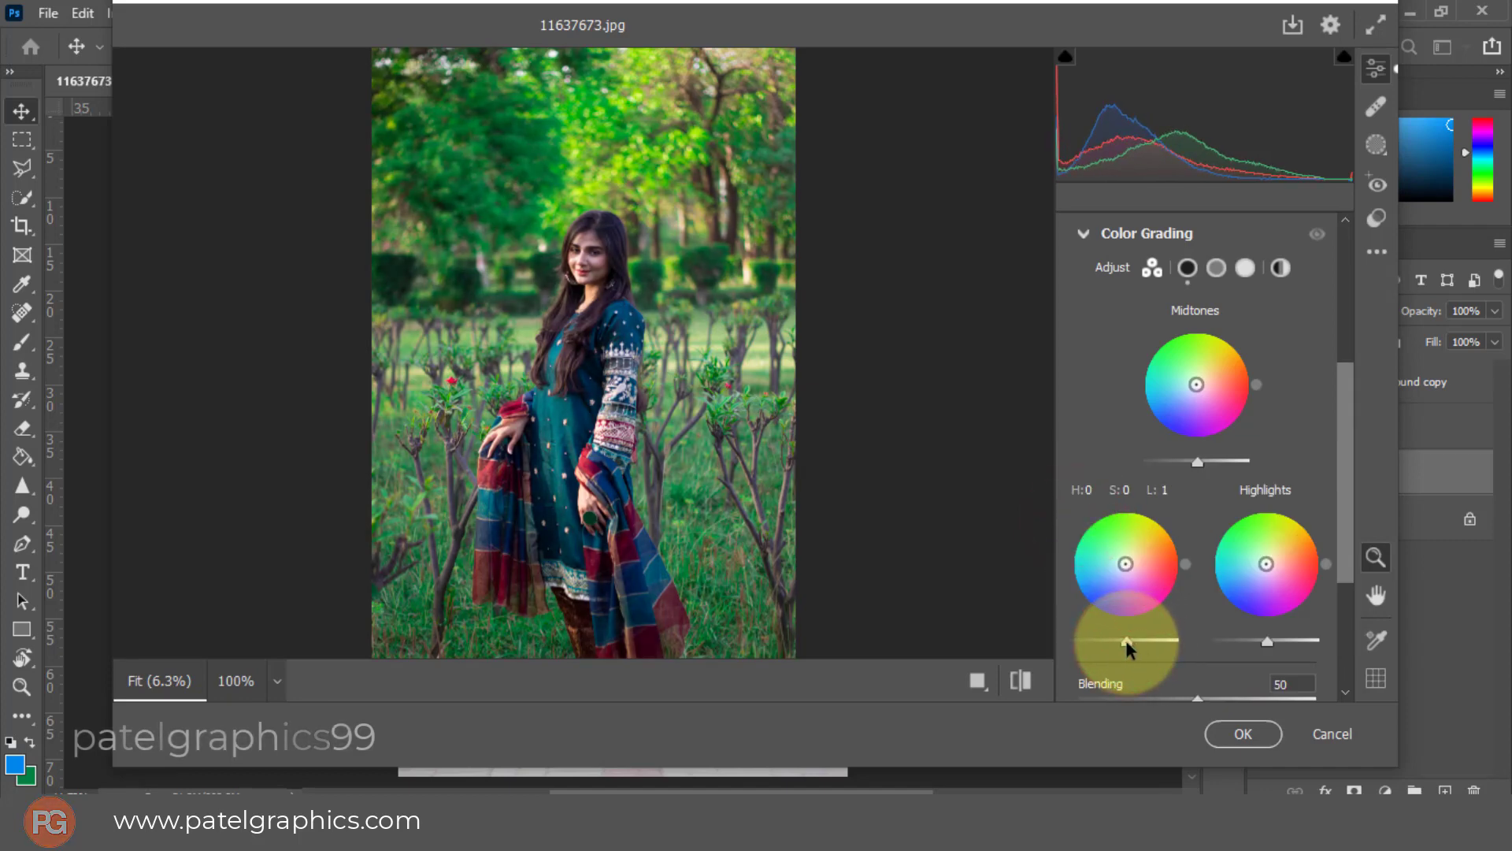
drag(1274, 639, 1292, 636)
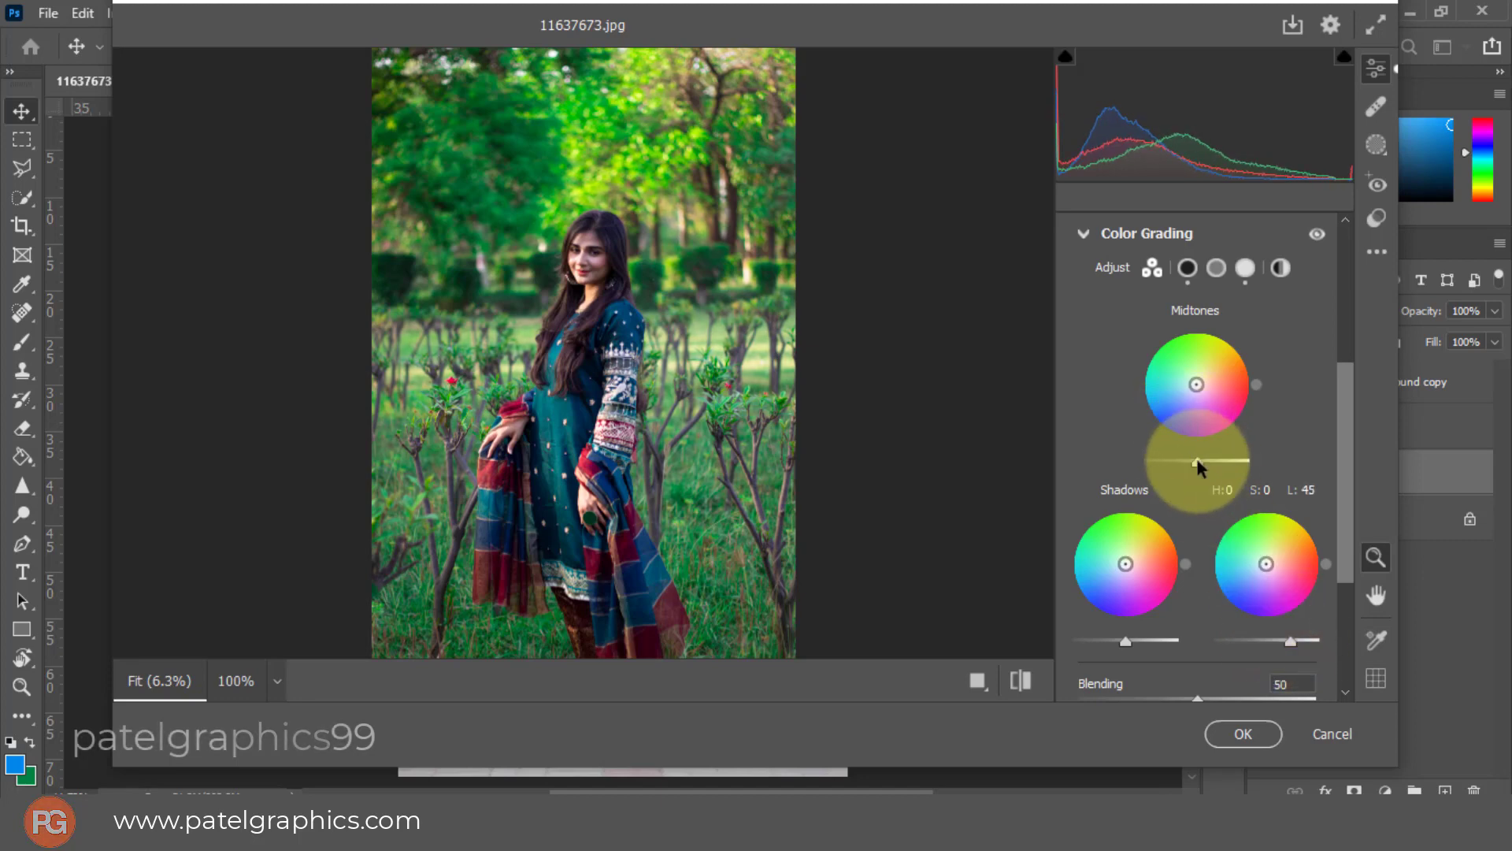
scroll(1209, 470, down, 3)
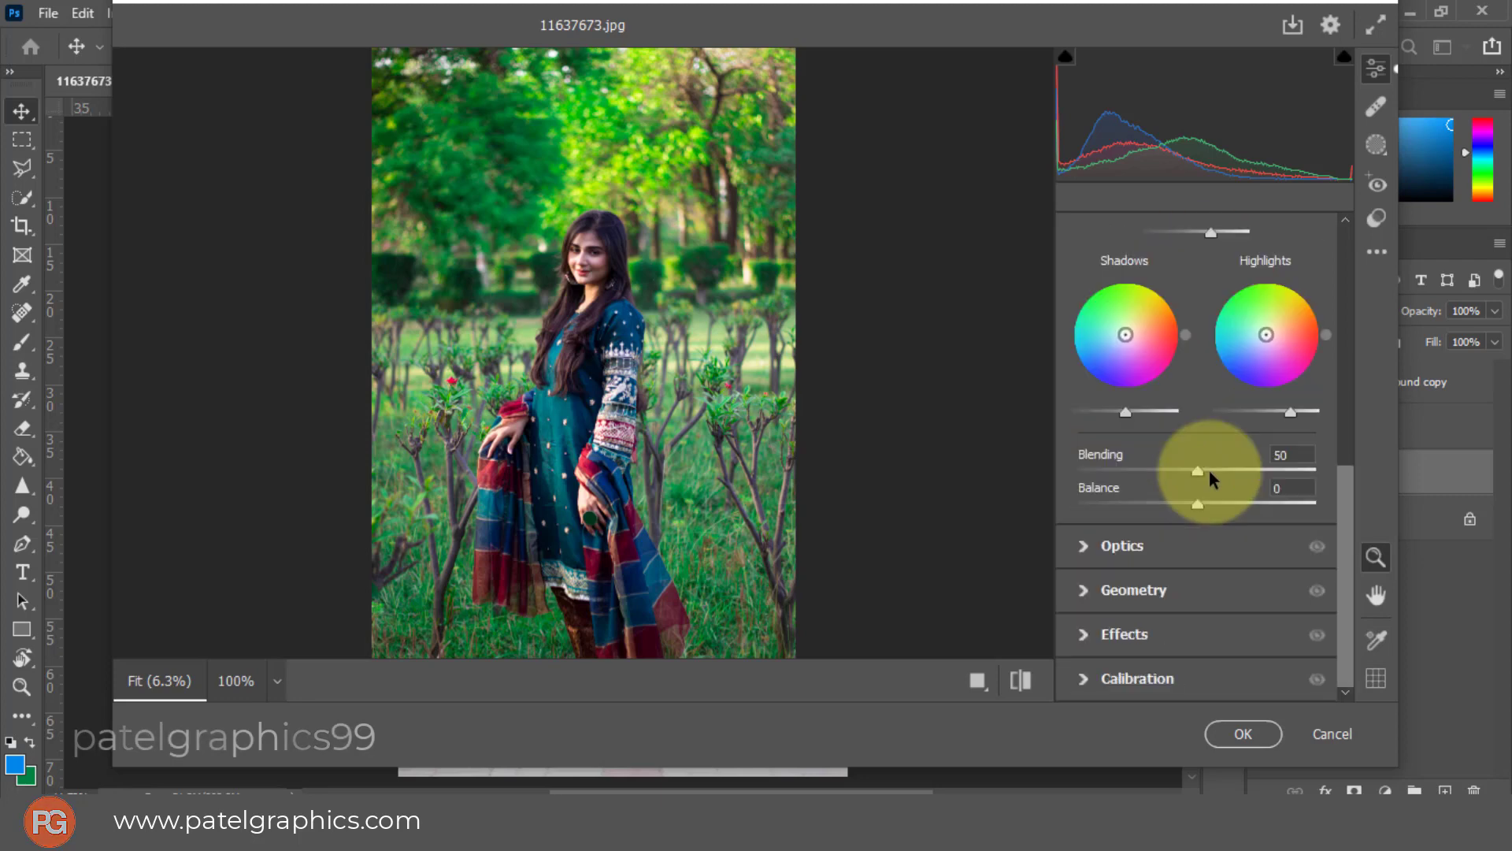
Calibrate the Blue Primary to Hue +7 and Saturation +26, and apply the Camera Raw adjustments
click(1084, 679)
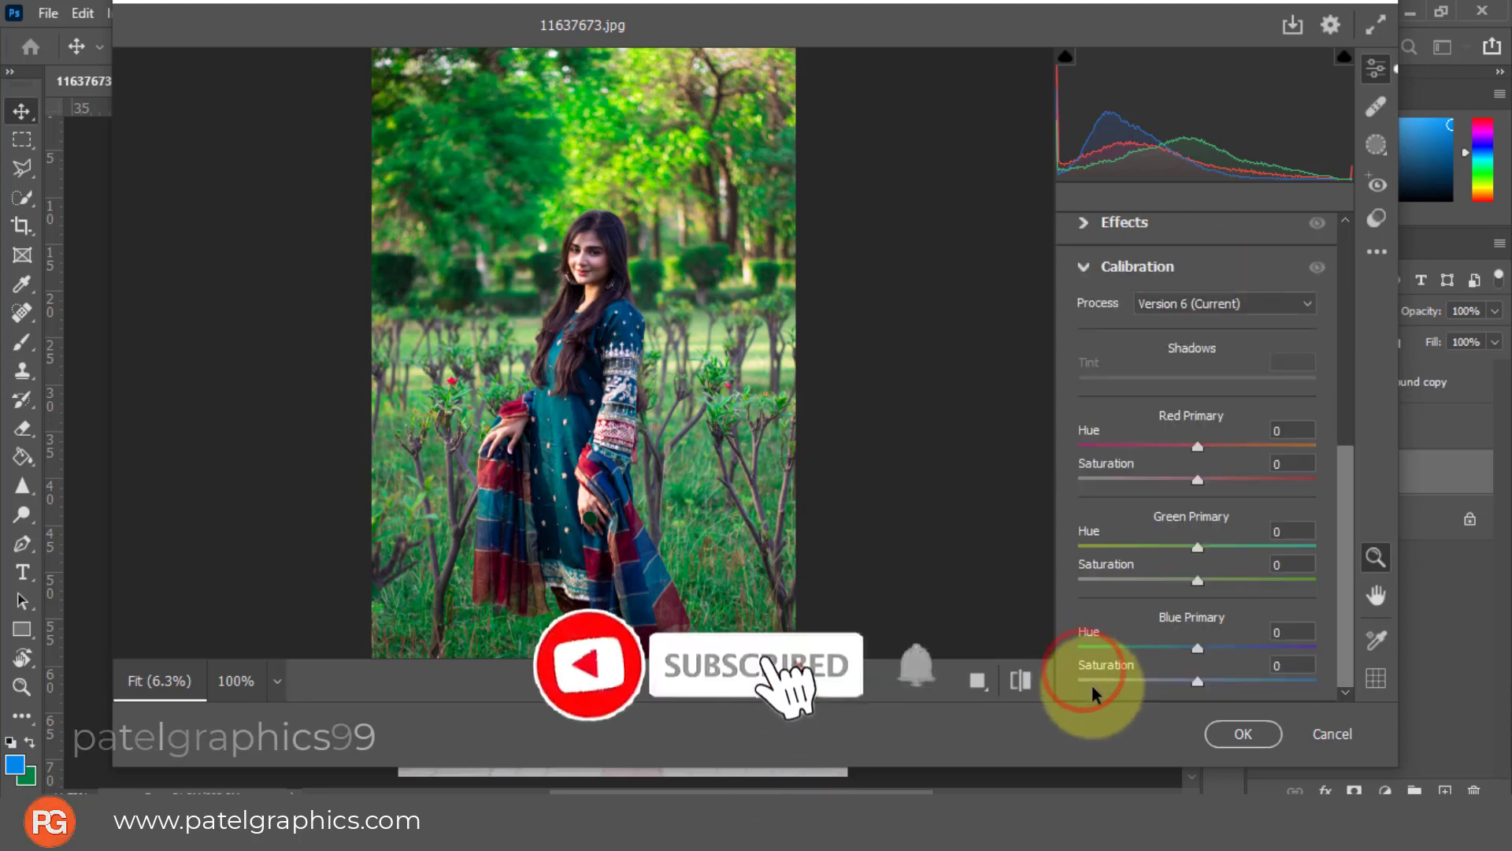
drag(1198, 682, 1203, 647)
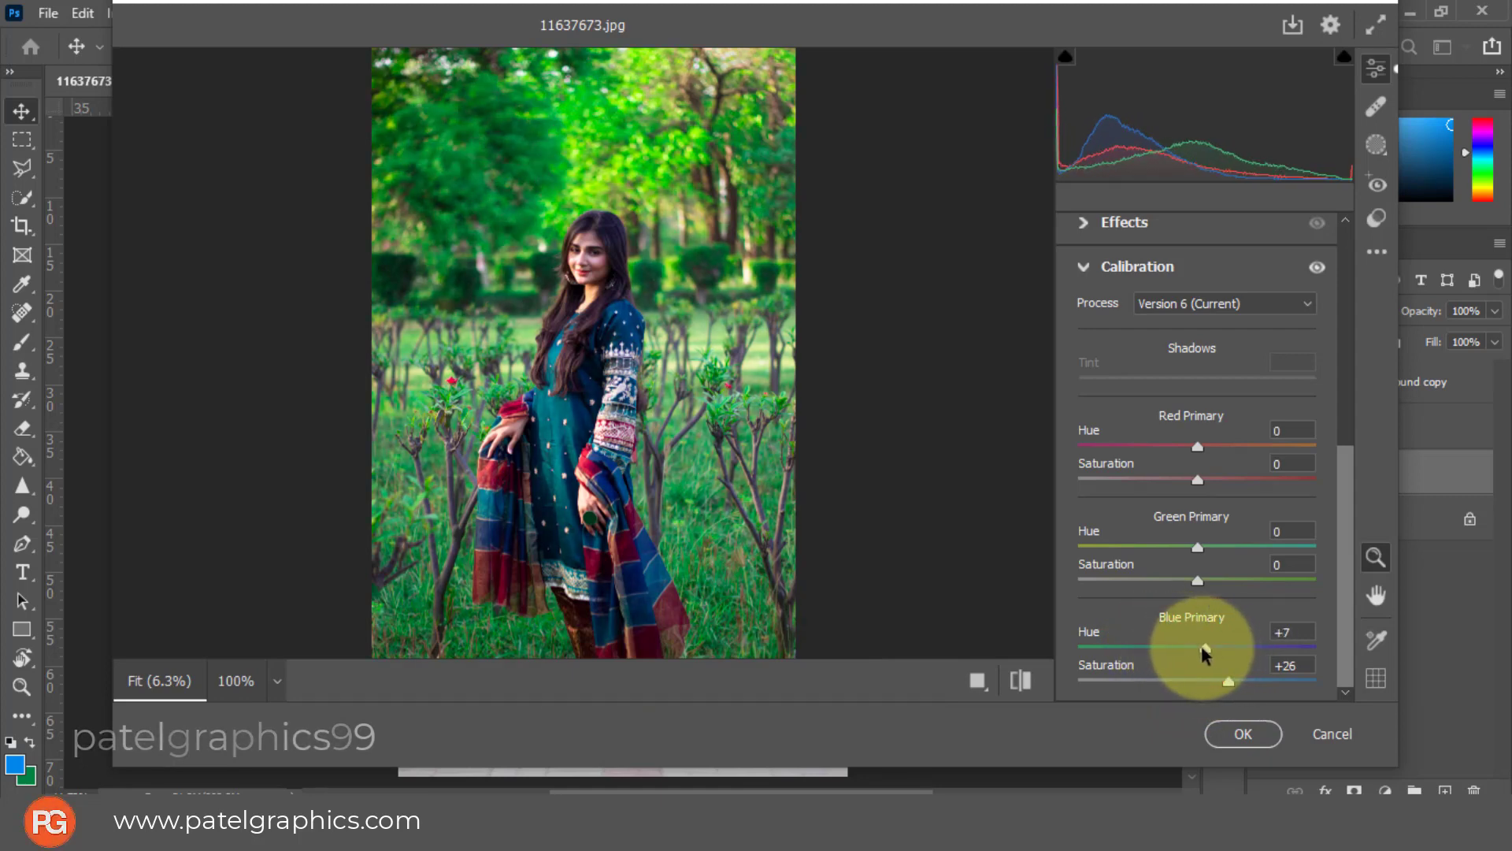
click(1243, 733)
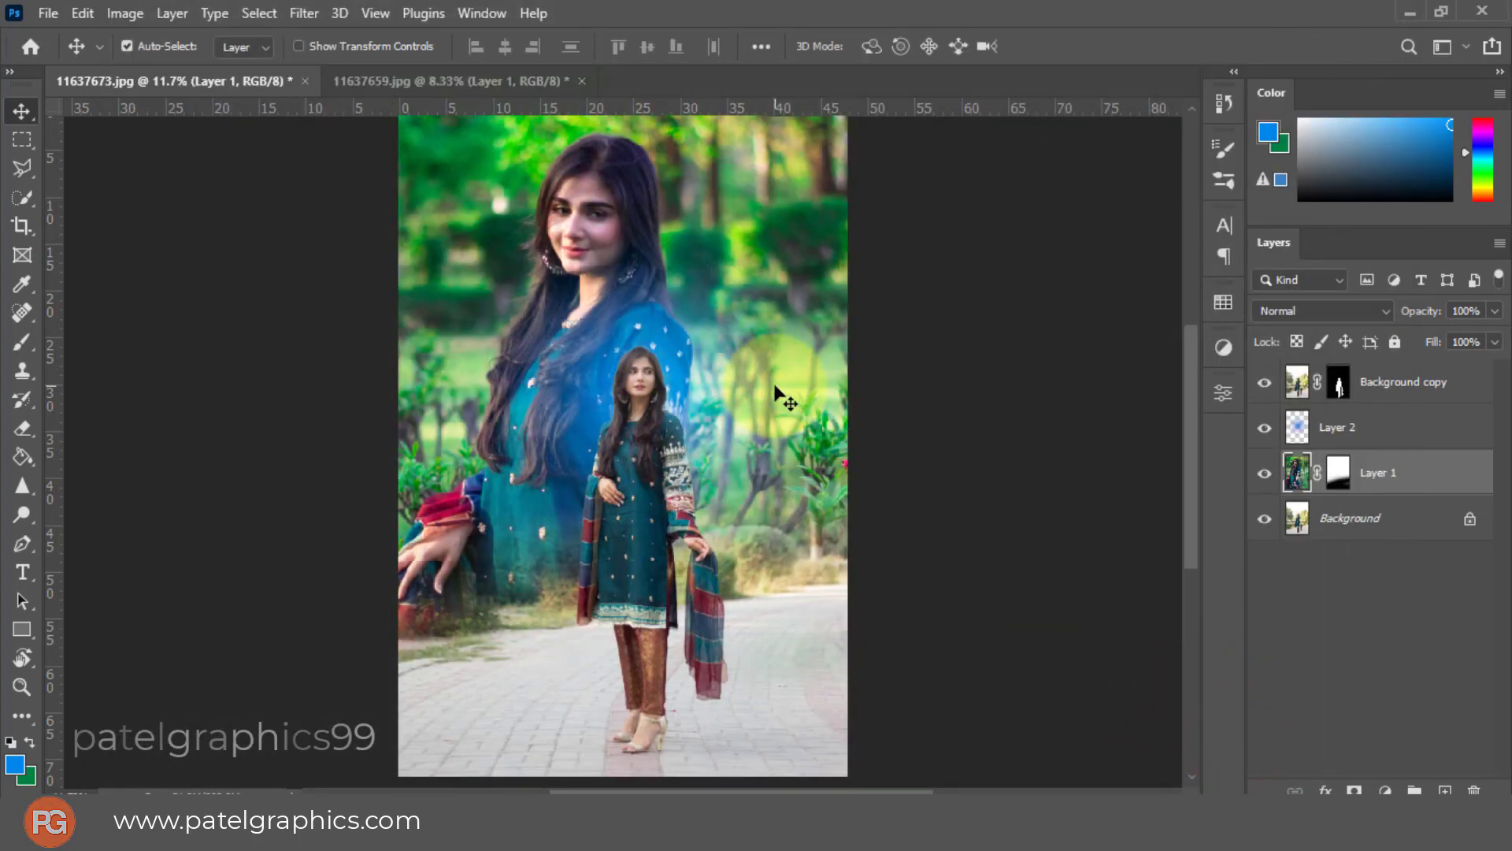
Apply a second Camera Raw pass to Layer 1 with Aquas hue +84, Greens hue shifted toward teal and Greens saturation -78
scroll(776, 394, down, 2)
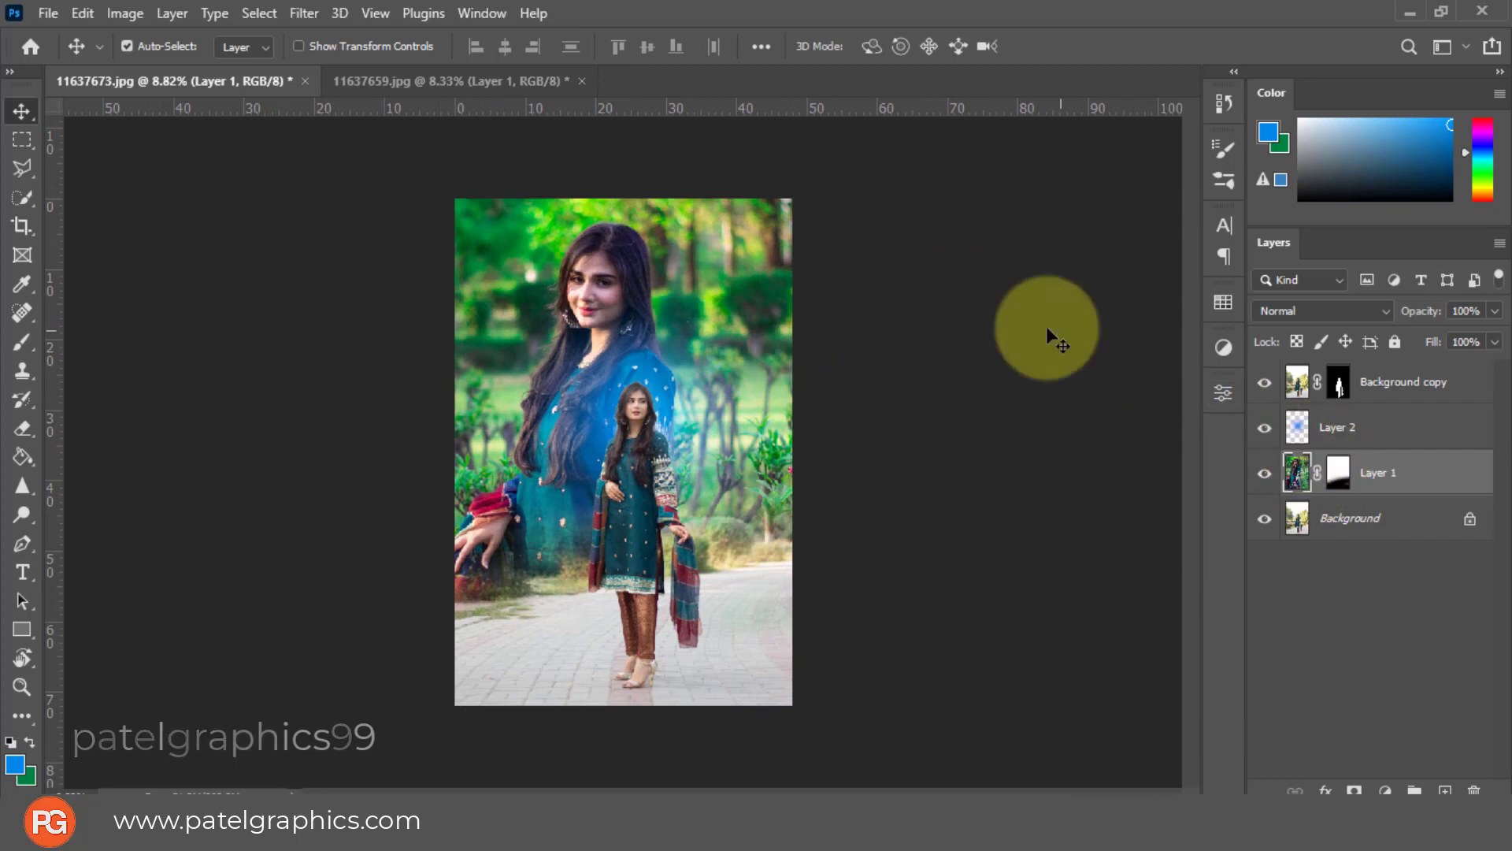
click(304, 13)
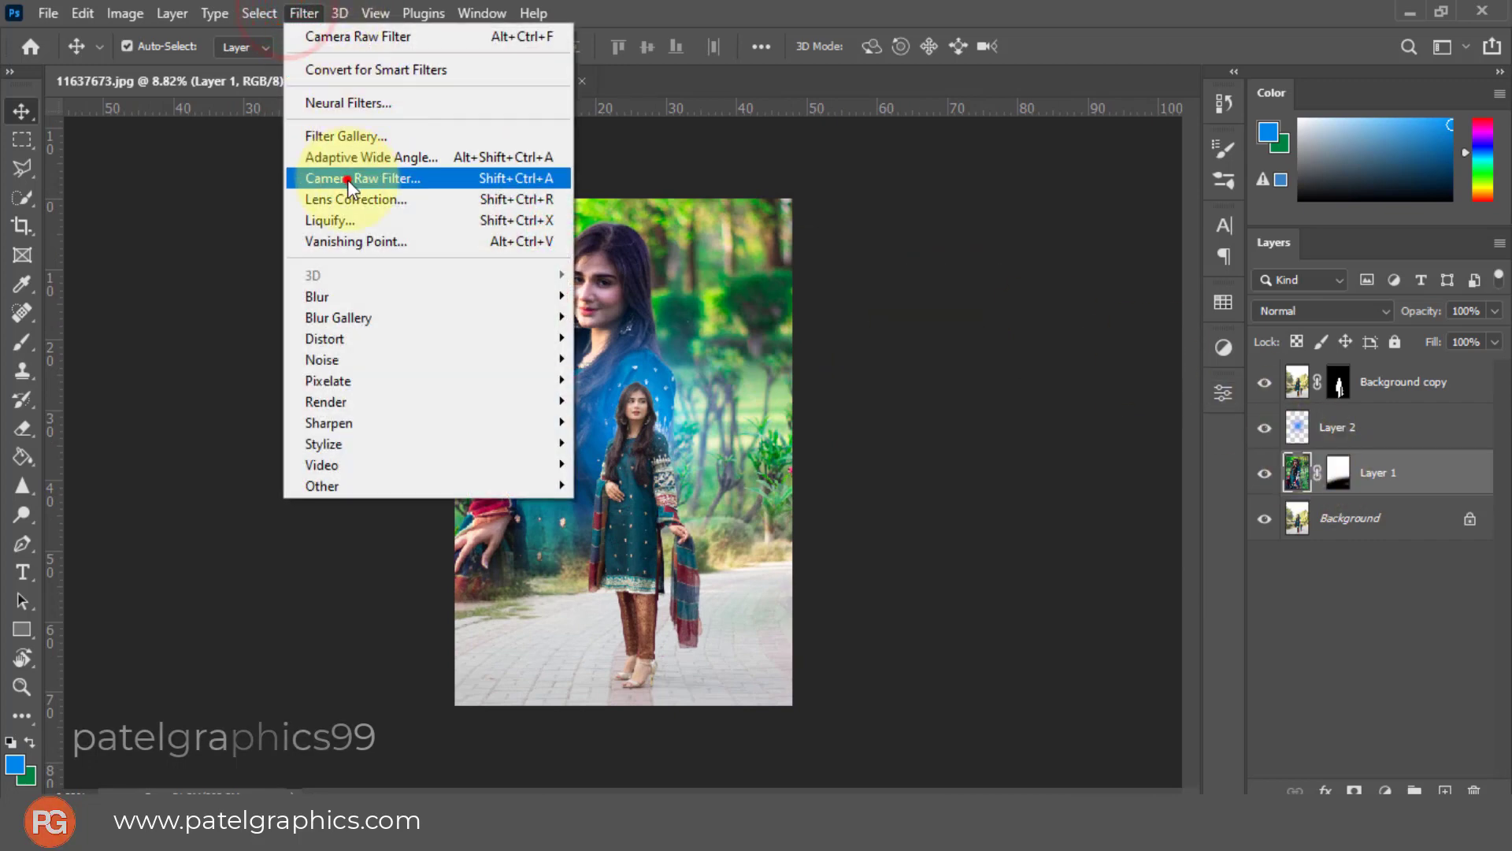
click(347, 180)
click(1076, 489)
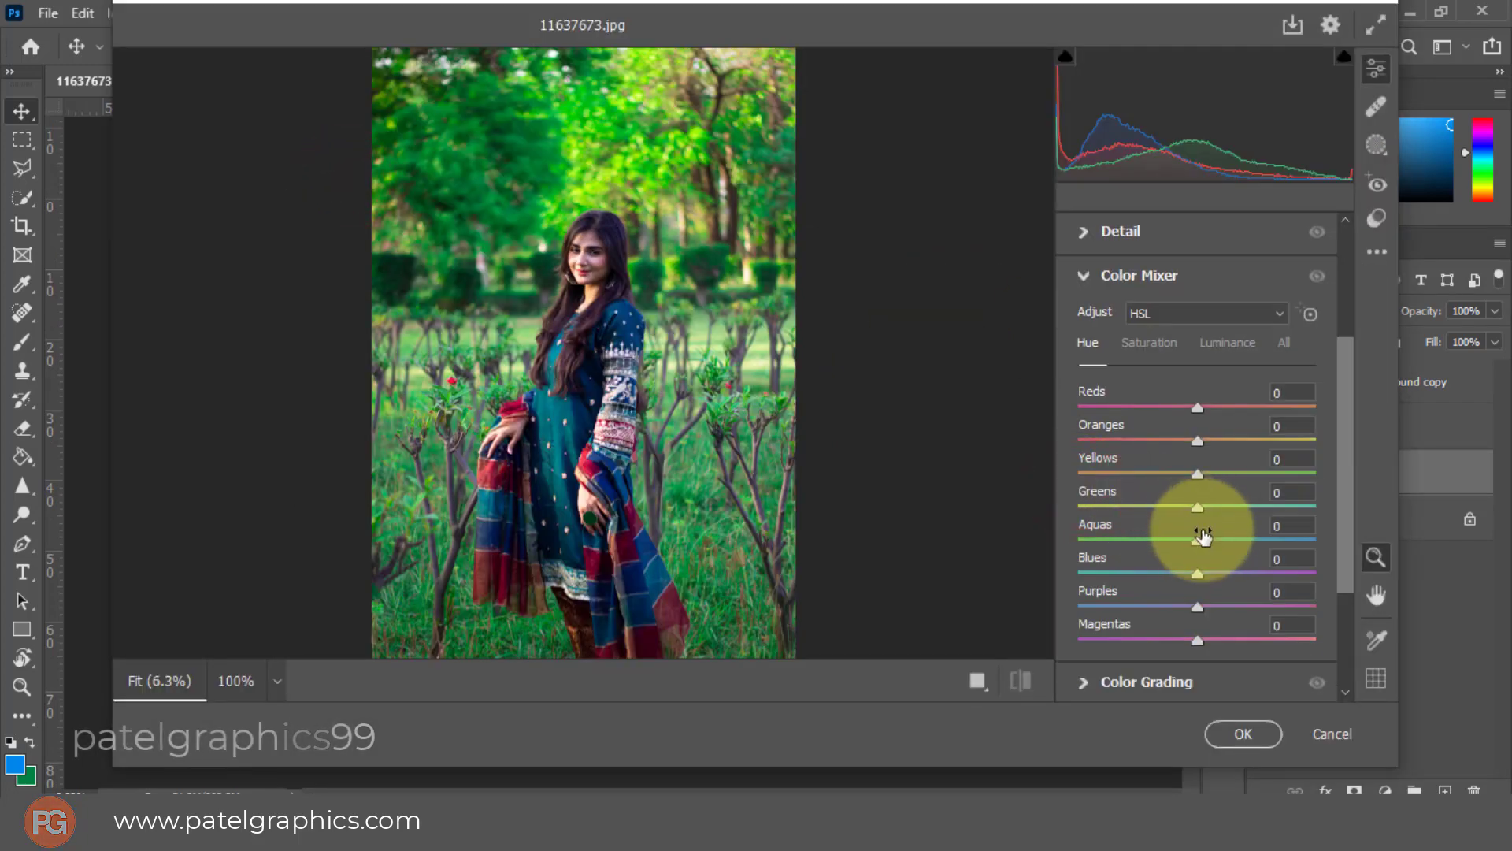
drag(1300, 539, 1297, 540)
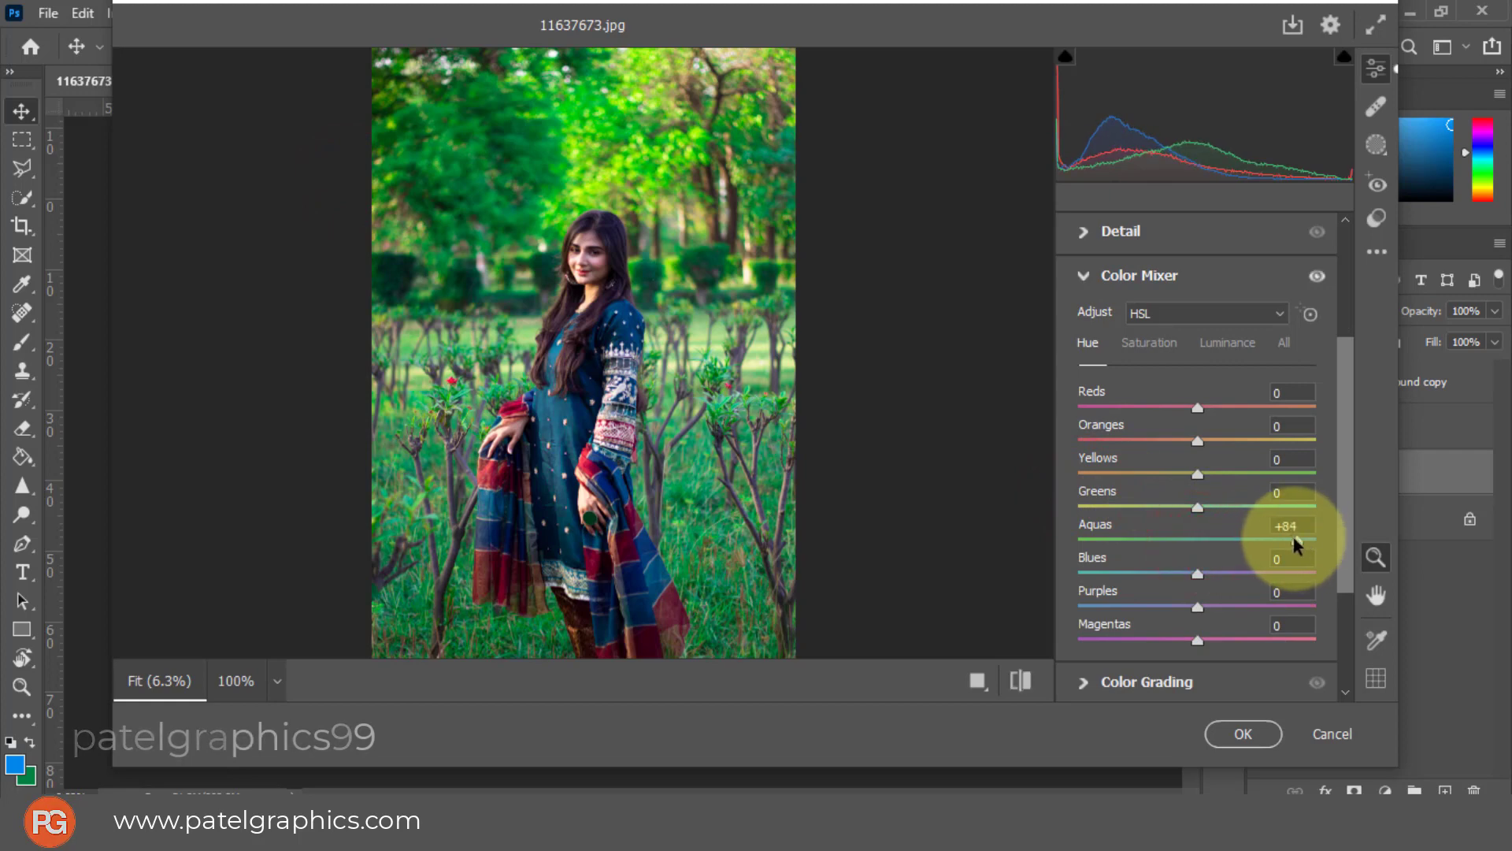
drag(1207, 504, 1285, 508)
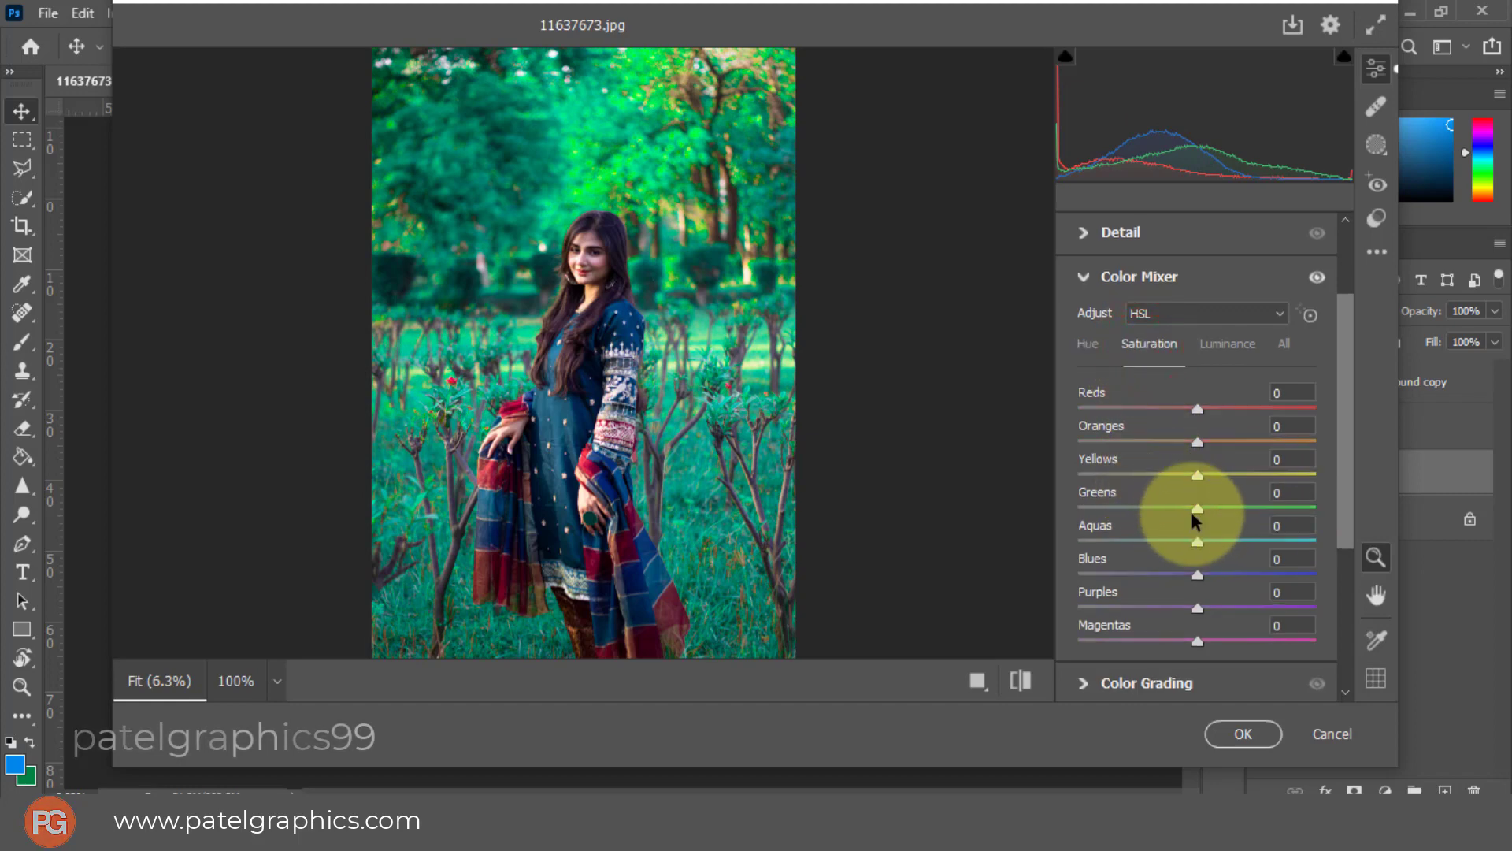
drag(1186, 506, 1103, 496)
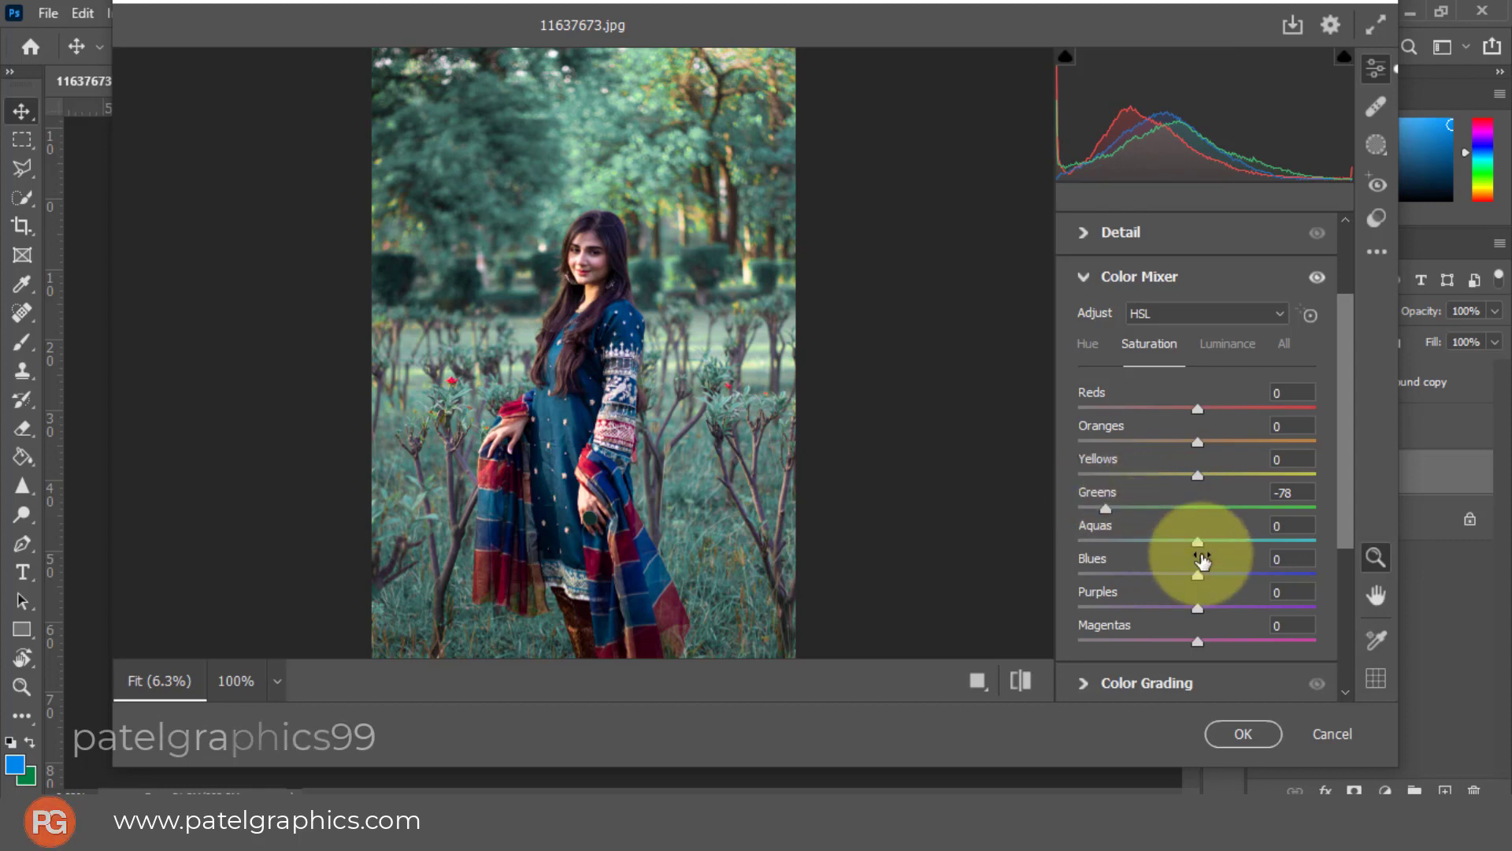
click(1243, 732)
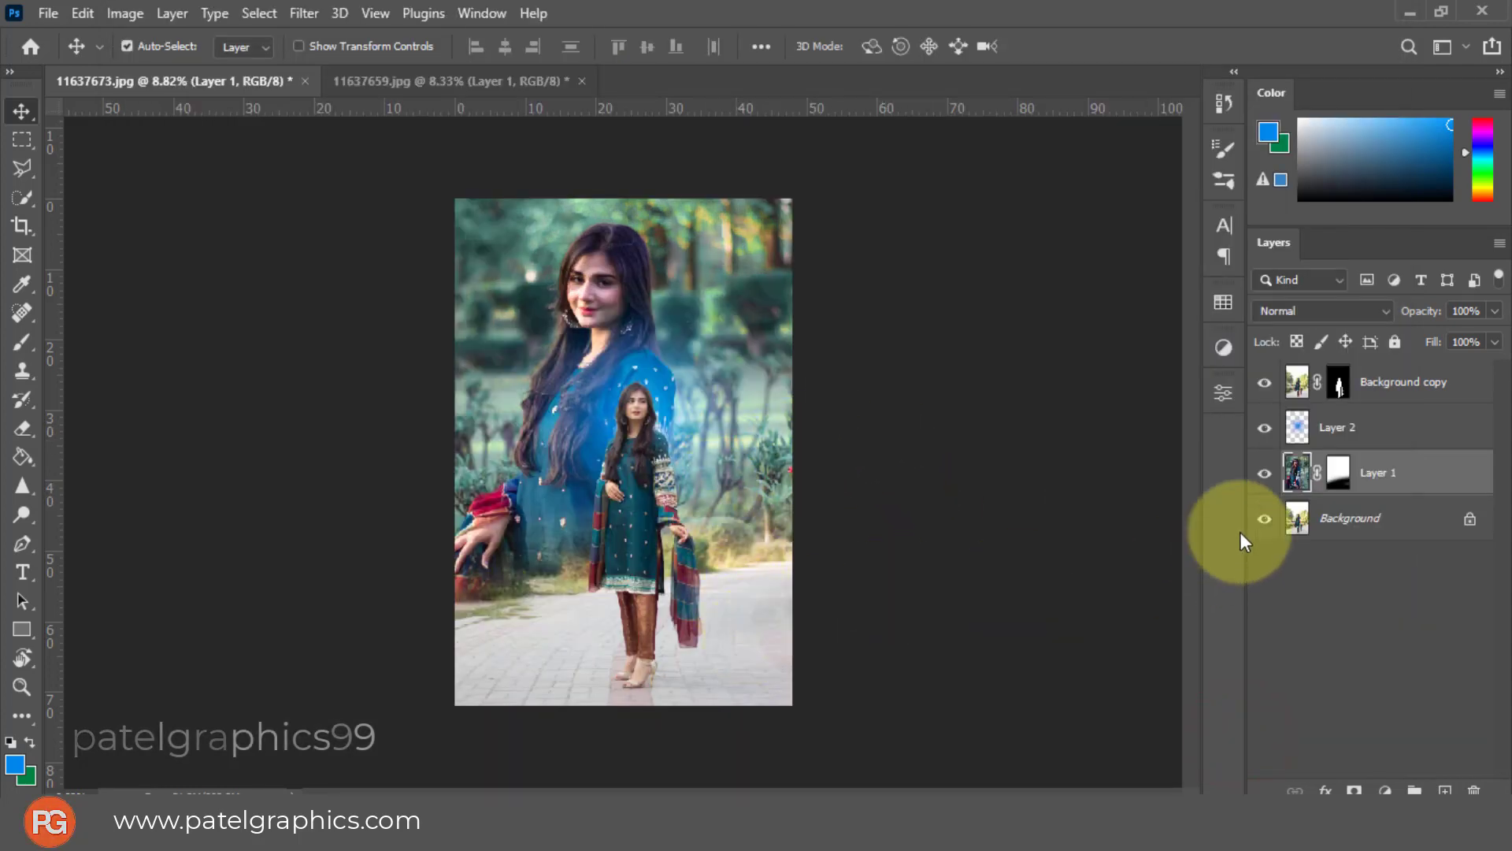
Duplicate the Background layer and reapply the last Camera Raw Filter to the copy
click(1318, 518)
key(ctrl+j)
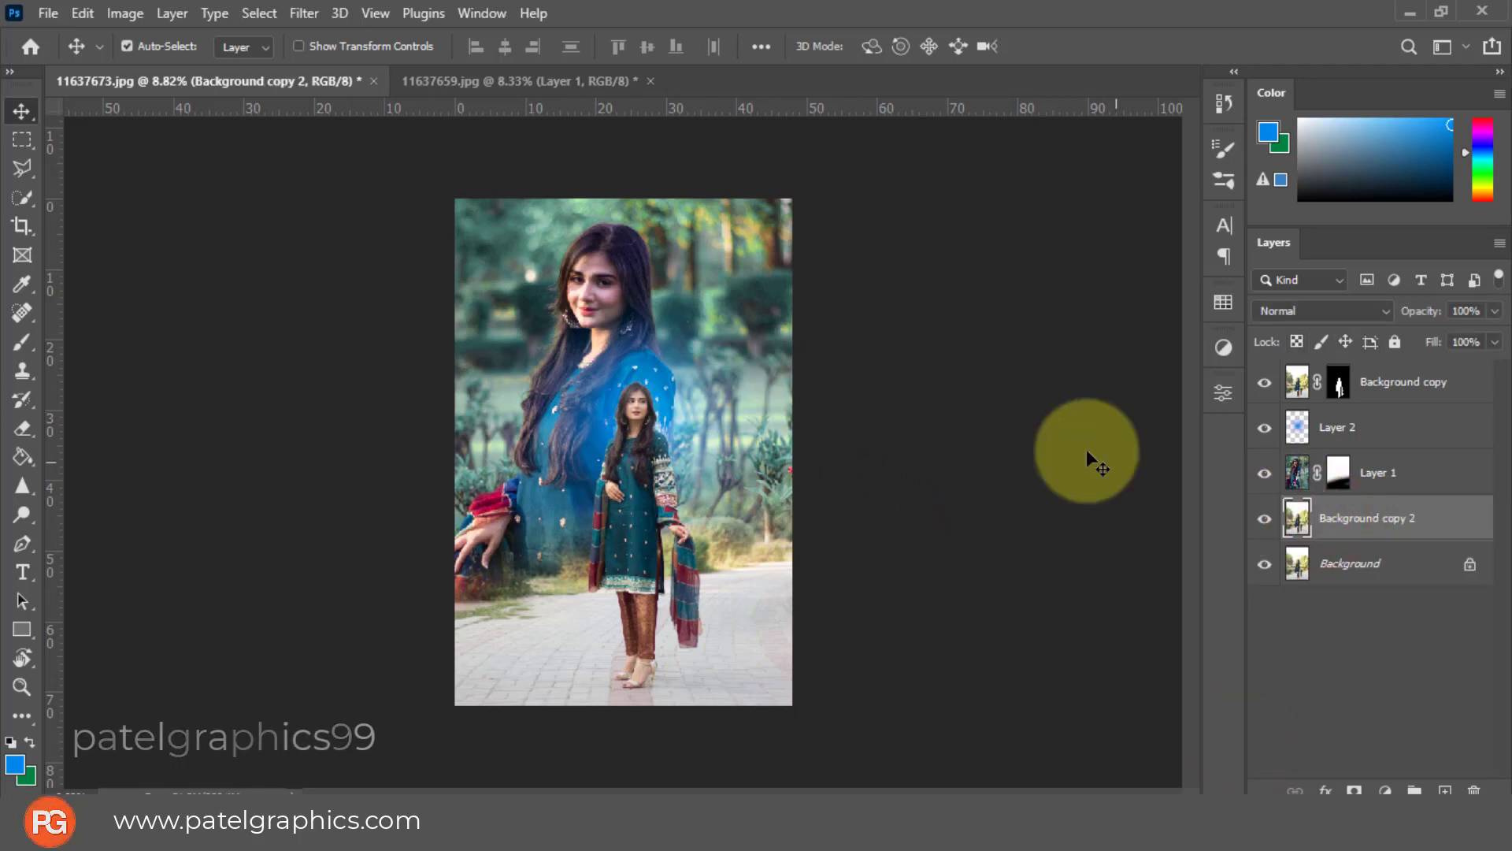
click(306, 13)
click(314, 31)
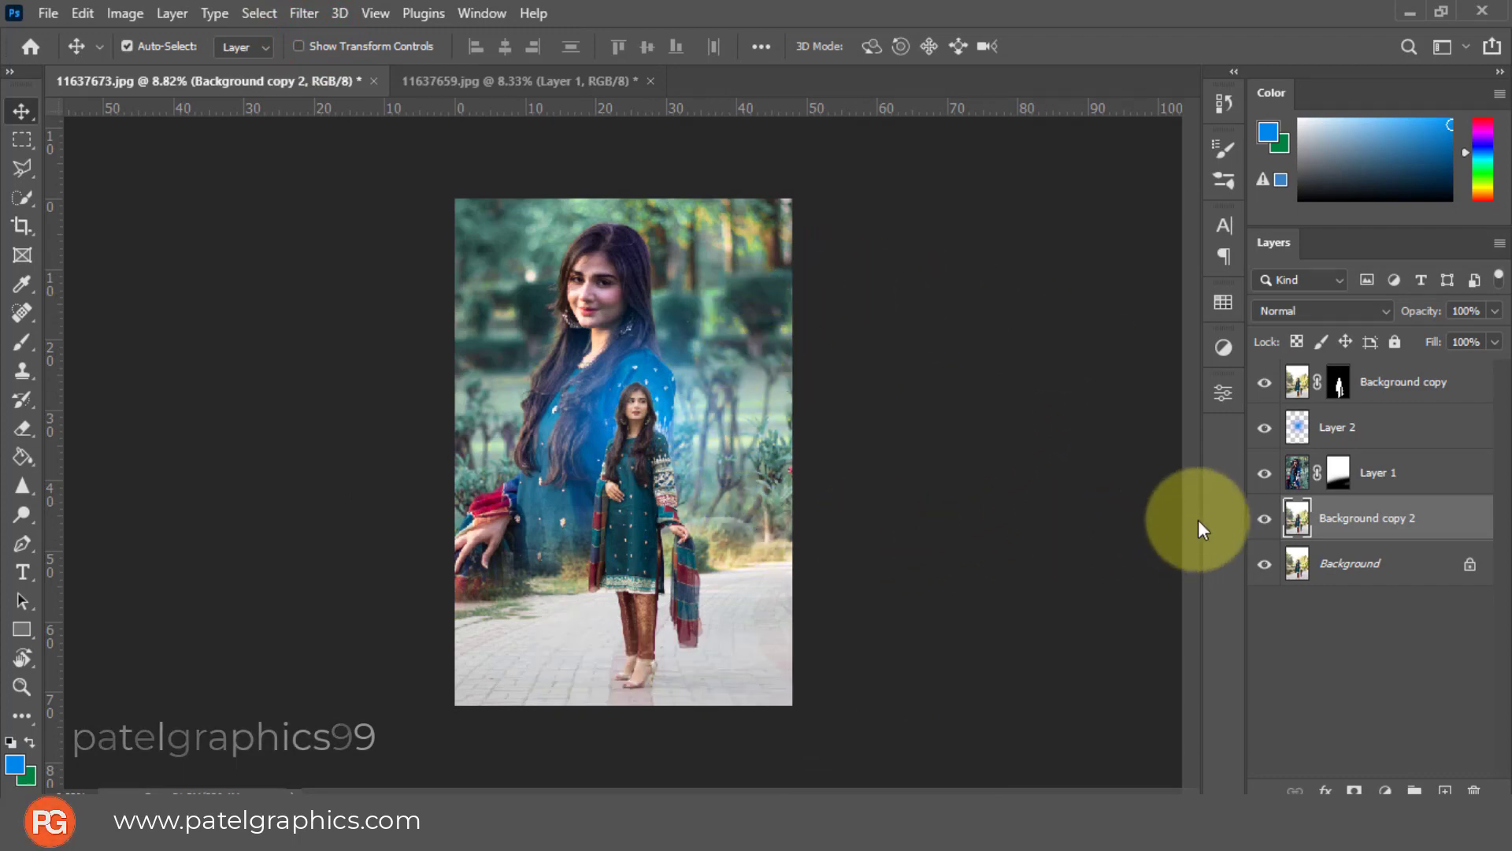
Paint white on Layer 1's mask with a 1600 px brush to bring back the park background beside the woman
click(1337, 471)
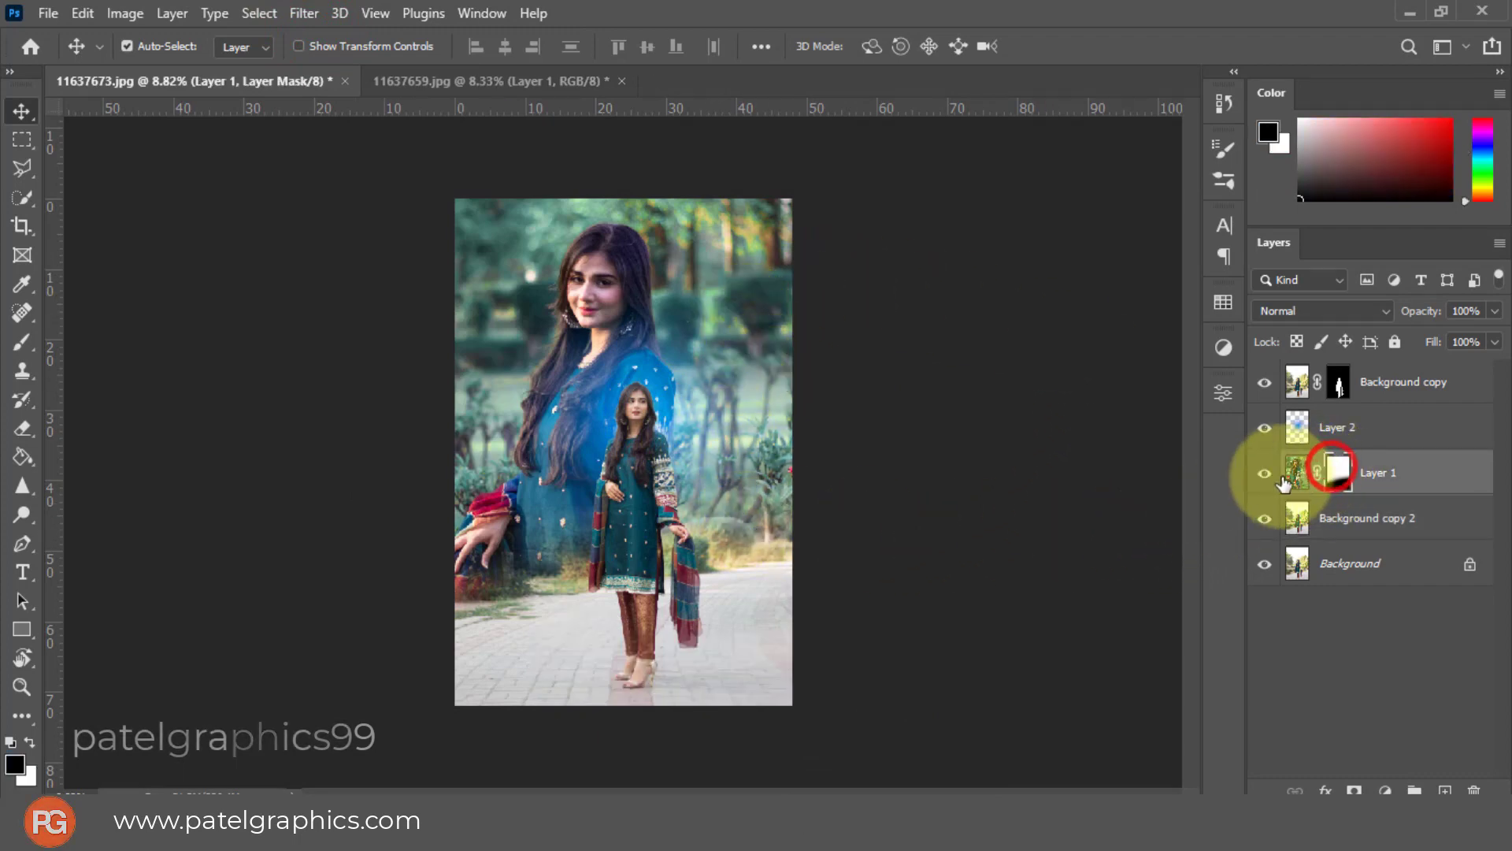
key(b)
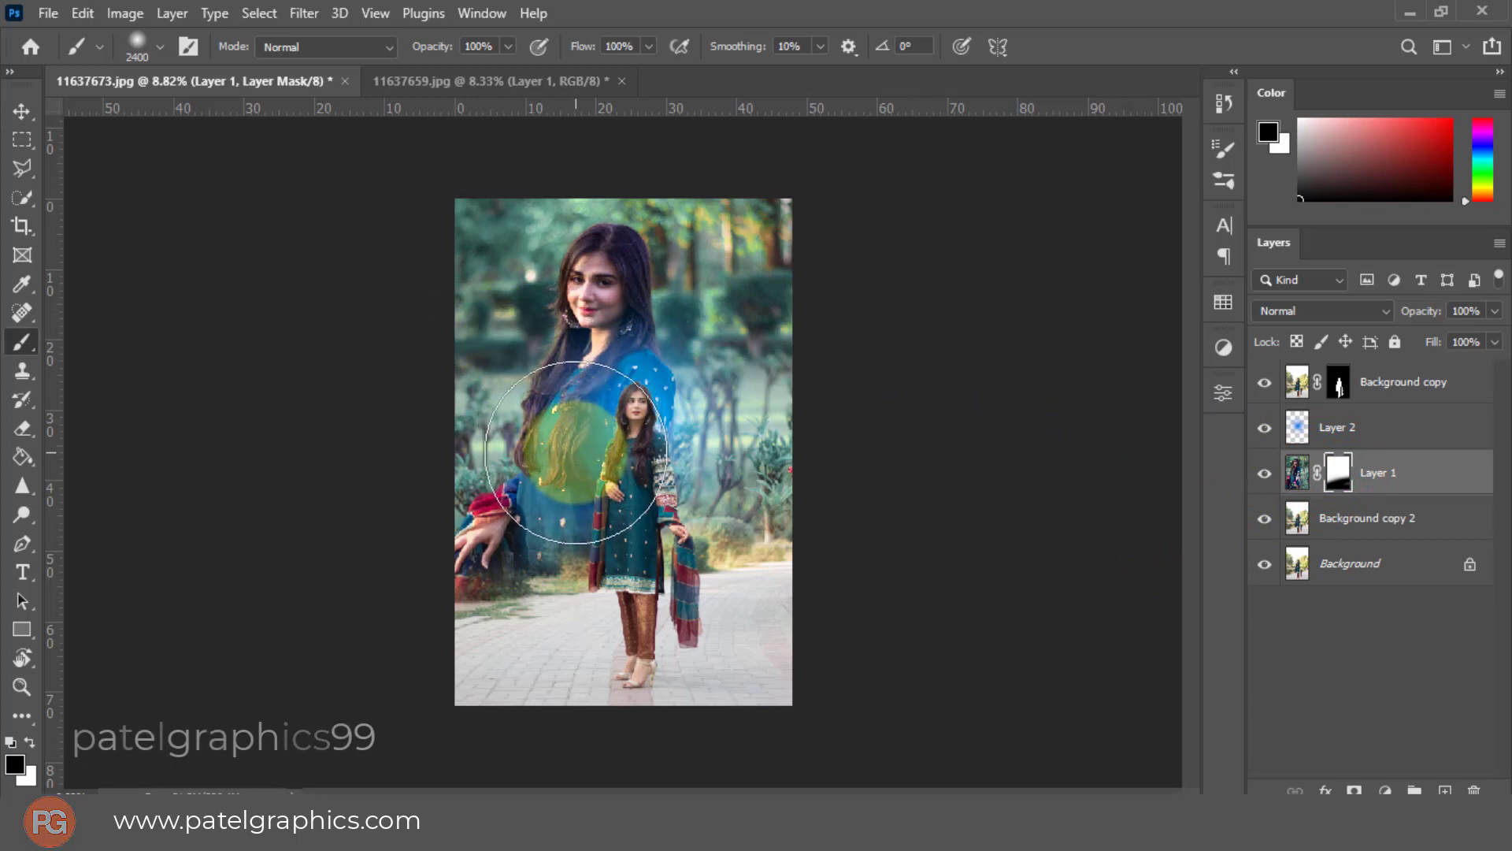
key(bracketleft)
key(bracketleft)
key(bracketleft)
key(bracketleft)
key(bracketleft)
key(bracketleft)
key(bracketleft)
key(bracketleft)
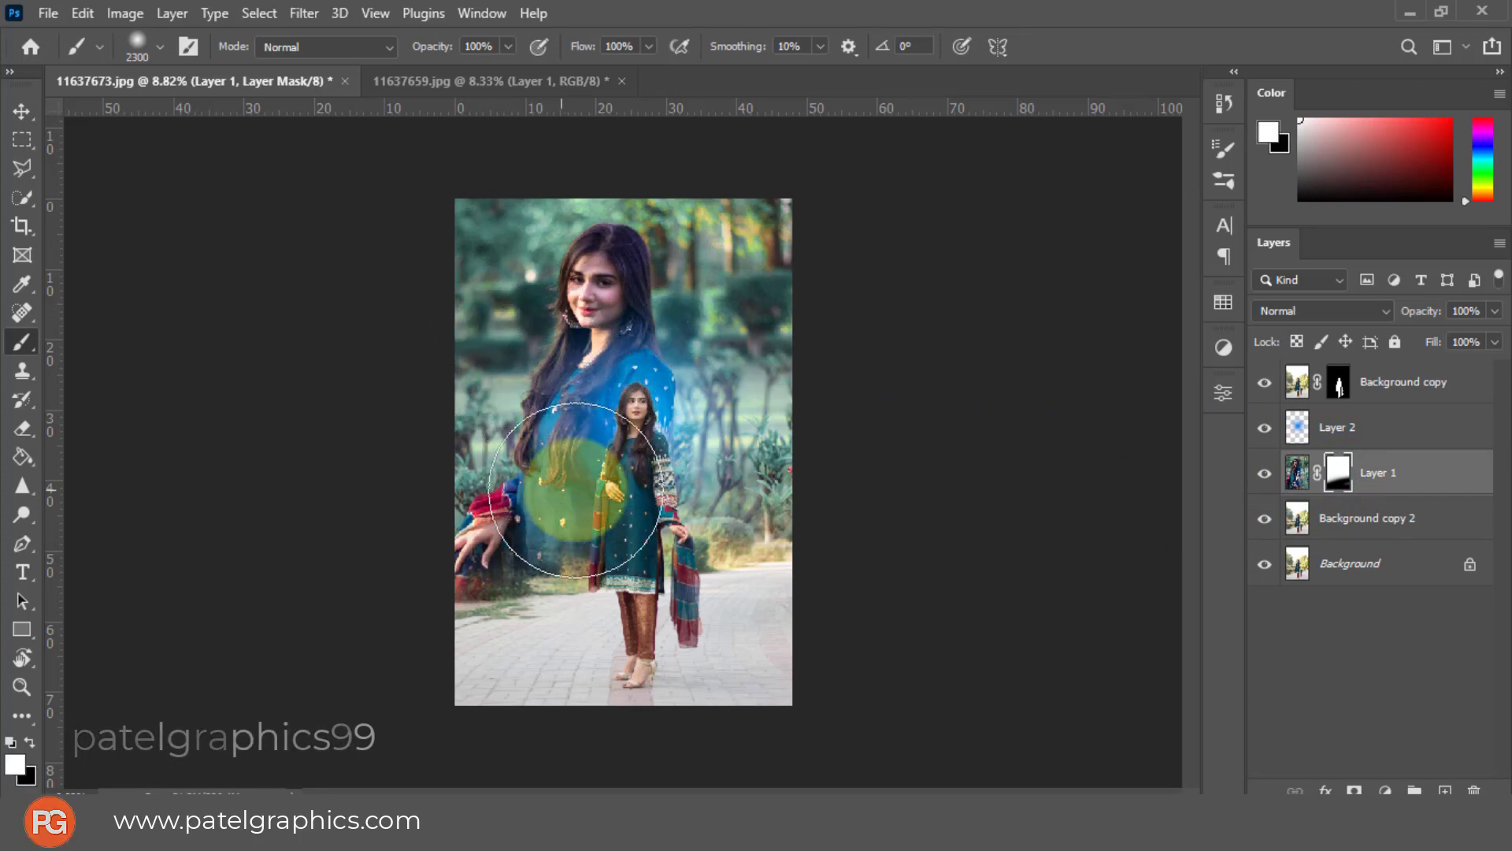
click(563, 508)
mouse_move(695, 506)
mouse_down()
mouse_move(807, 500)
mouse_move(841, 472)
mouse_up()
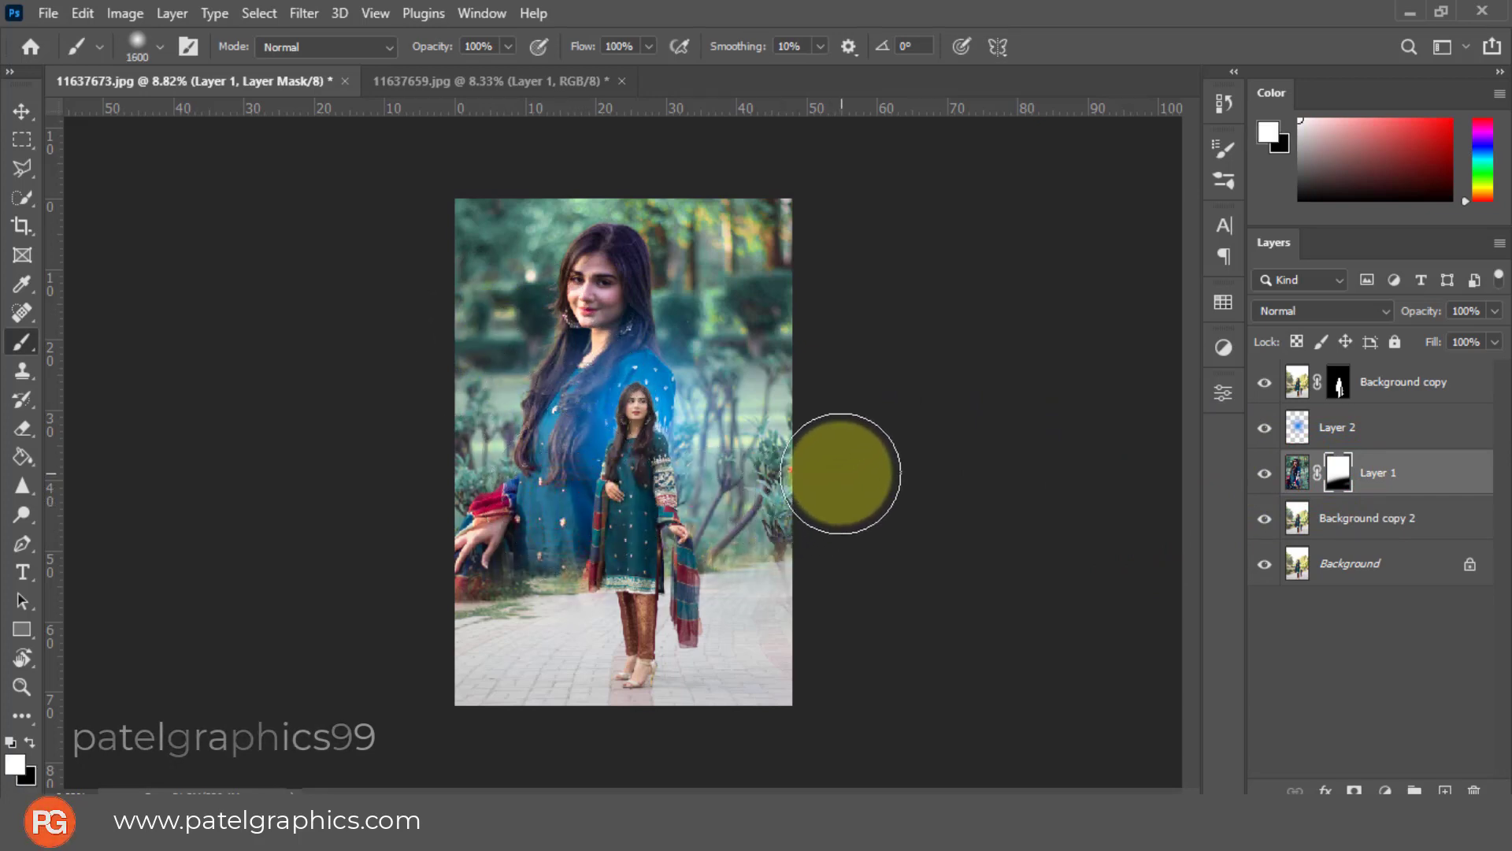
Refine Layer 1's mask by alternating black and white strokes between the path and the park shrubs beside the woman
key(x)
mouse_move(648, 630)
mouse_down()
mouse_move(830, 588)
mouse_move(835, 607)
mouse_up()
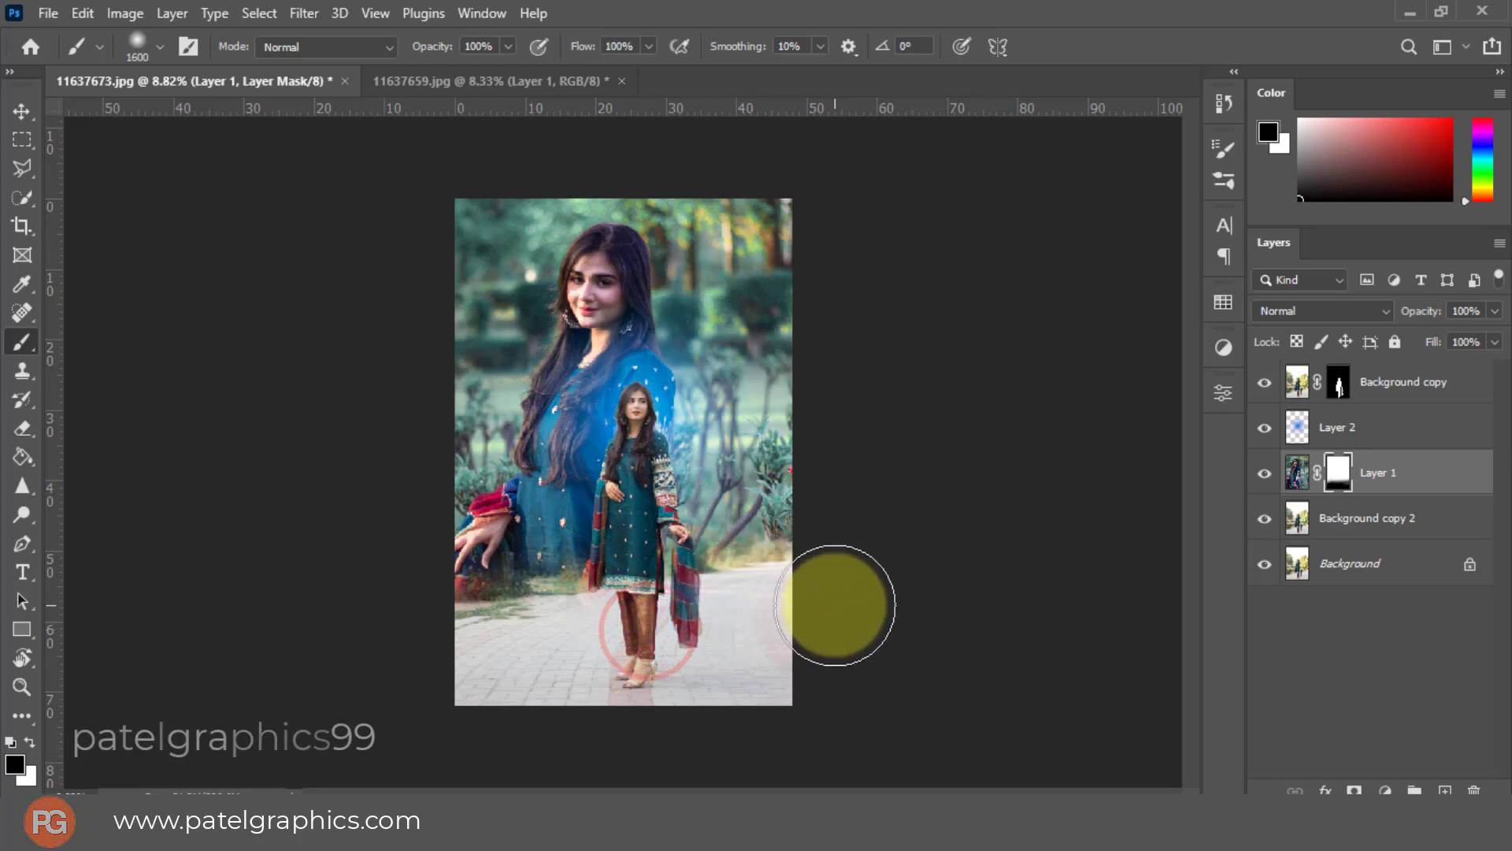
key(x)
drag(716, 507, 816, 485)
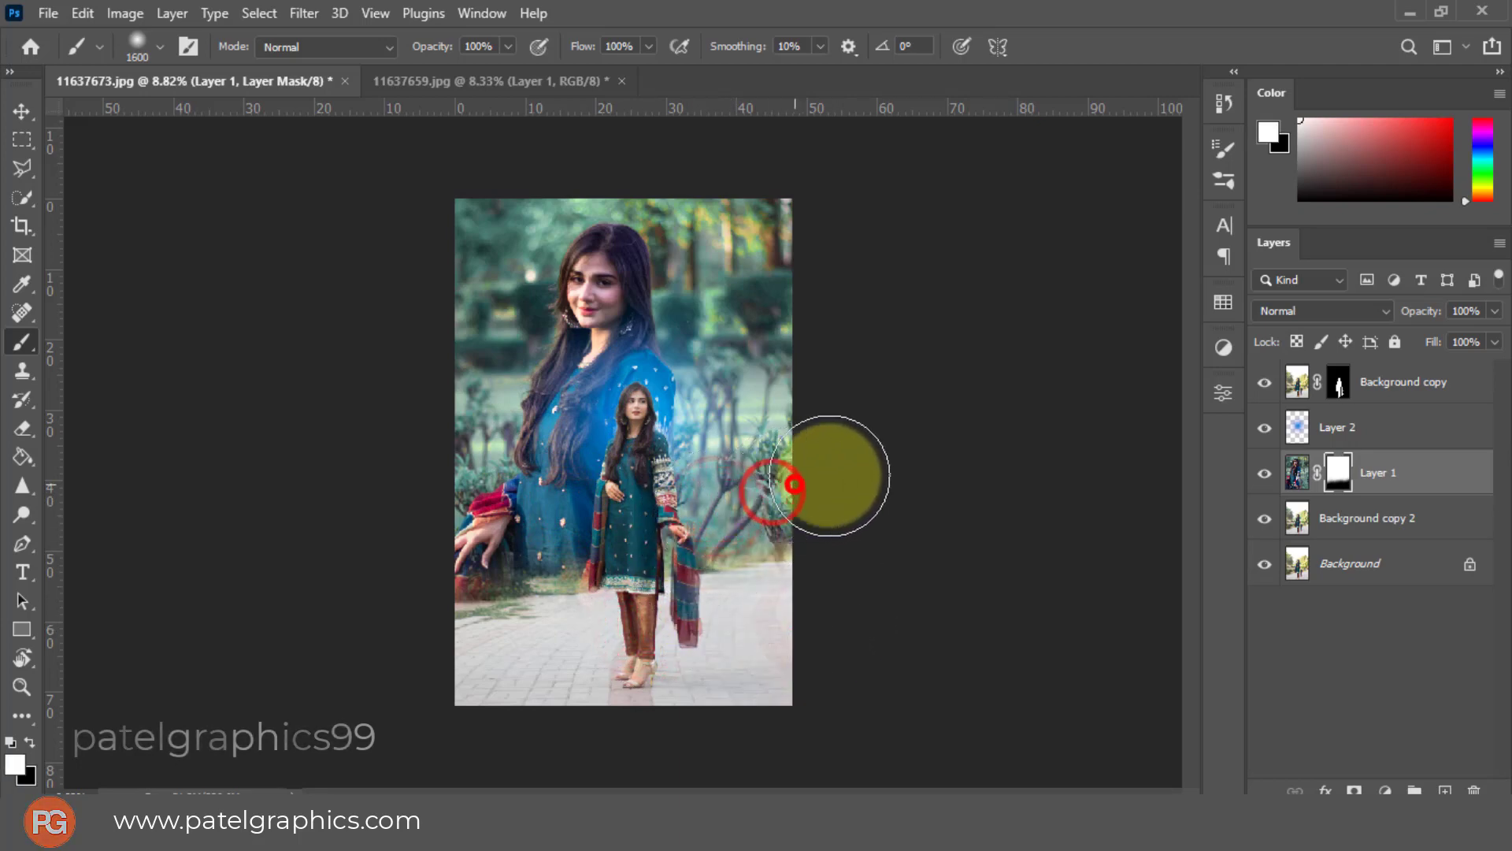
key(x)
mouse_move(799, 602)
mouse_down()
mouse_move(659, 633)
mouse_move(379, 760)
mouse_move(621, 687)
mouse_move(860, 567)
mouse_move(923, 566)
mouse_up()
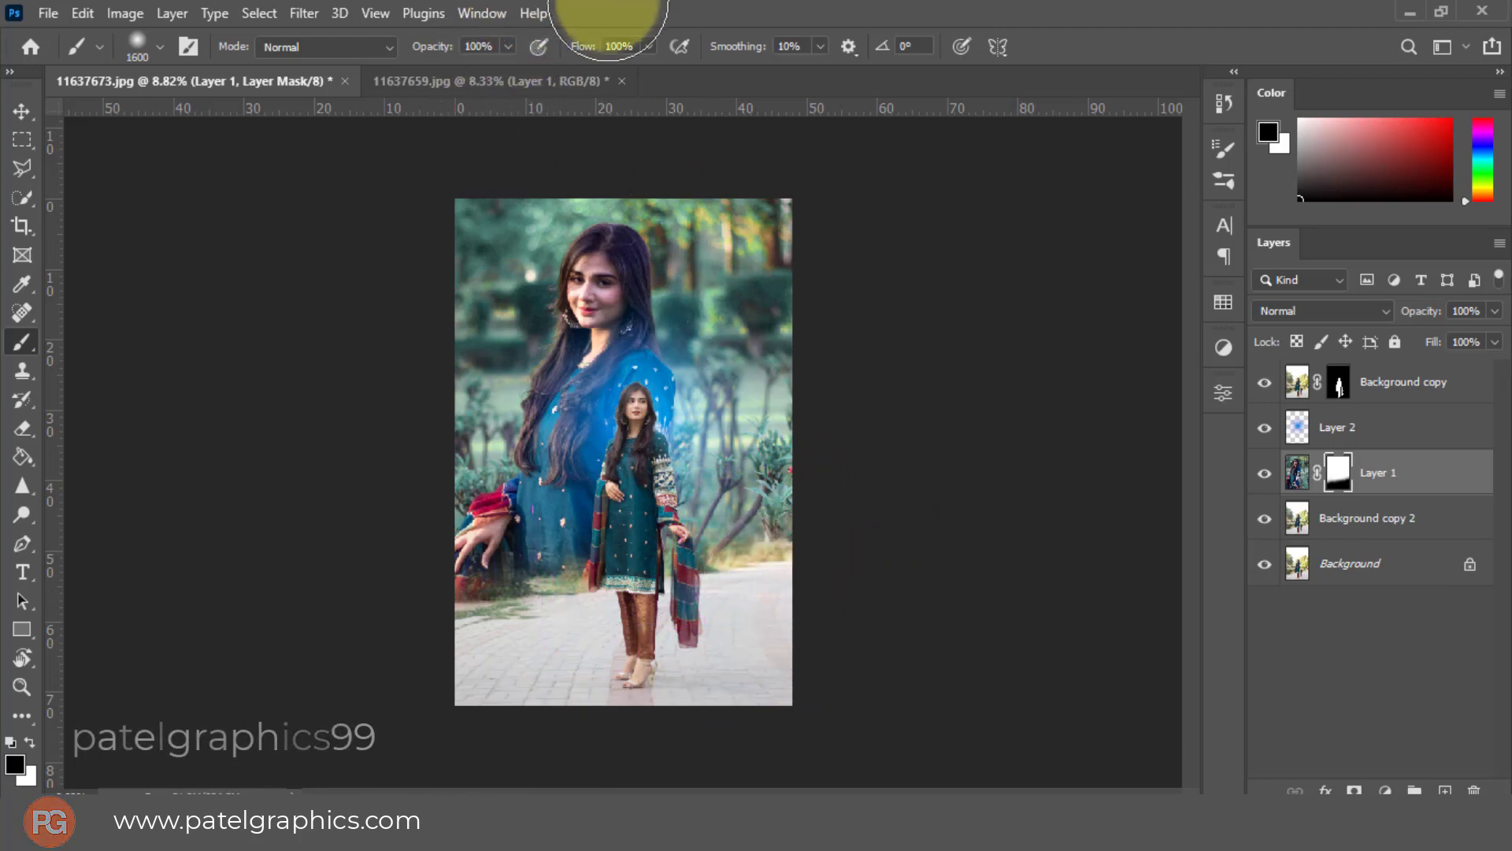
Lower the brush opacity and soften the blend on Layer 1's mask where the park meets the path
click(506, 46)
drag(506, 46, 446, 69)
mouse_move(698, 574)
mouse_down()
mouse_move(842, 512)
mouse_move(811, 489)
mouse_move(540, 540)
mouse_move(499, 591)
mouse_move(432, 611)
mouse_move(692, 574)
mouse_move(763, 483)
mouse_move(802, 500)
mouse_move(777, 580)
mouse_move(814, 452)
mouse_move(753, 496)
mouse_up()
key(c)
click(586, 516)
key(v)
scroll(812, 382, up, 3)
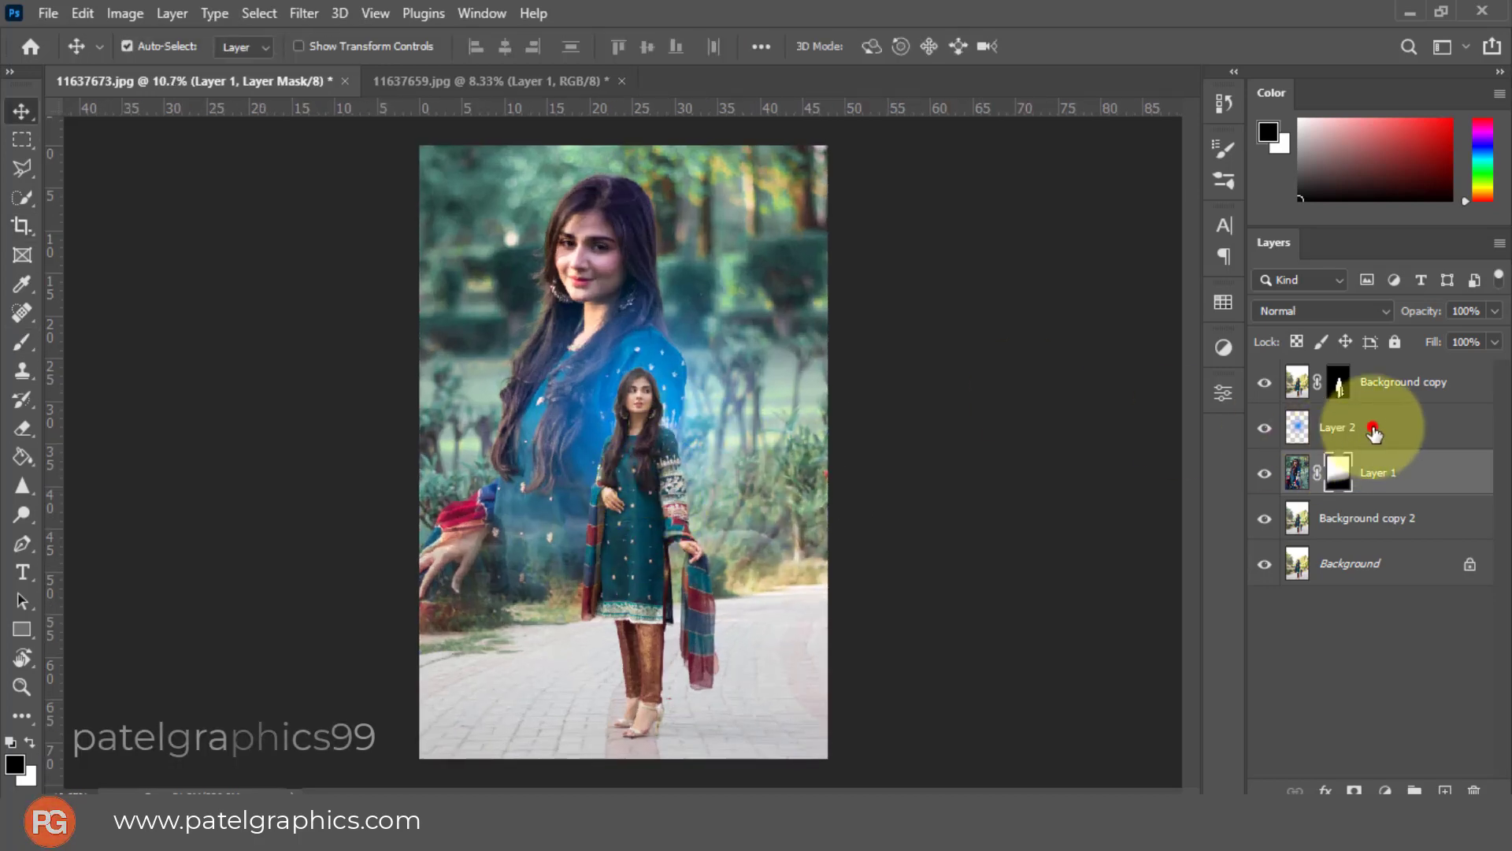
Add a new layer above Layer 1, clip it to Layer 1 and fill it with black
click(1396, 472)
click(1444, 790)
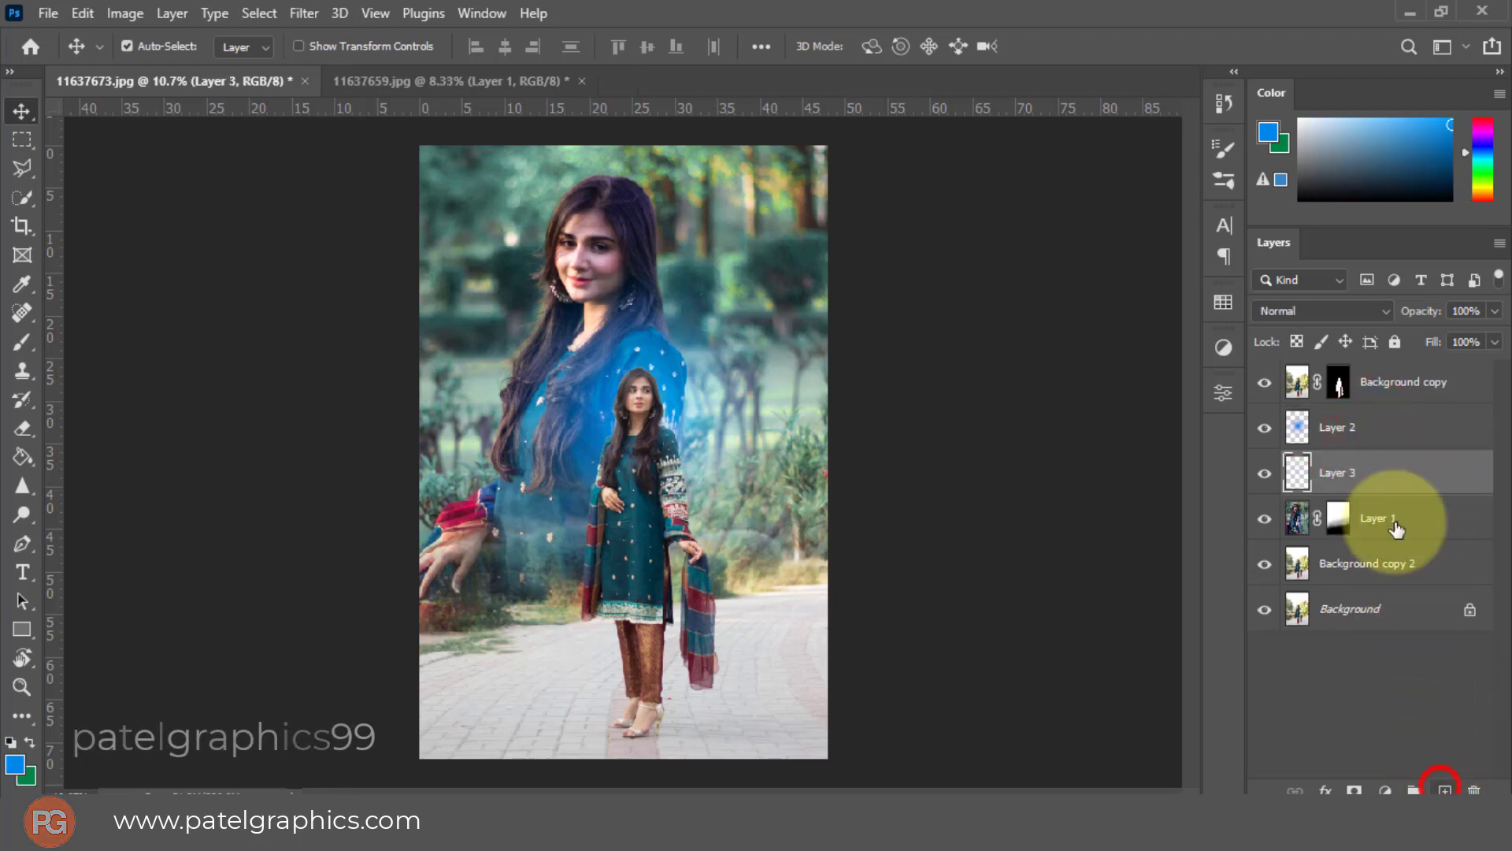
right_click(1402, 473)
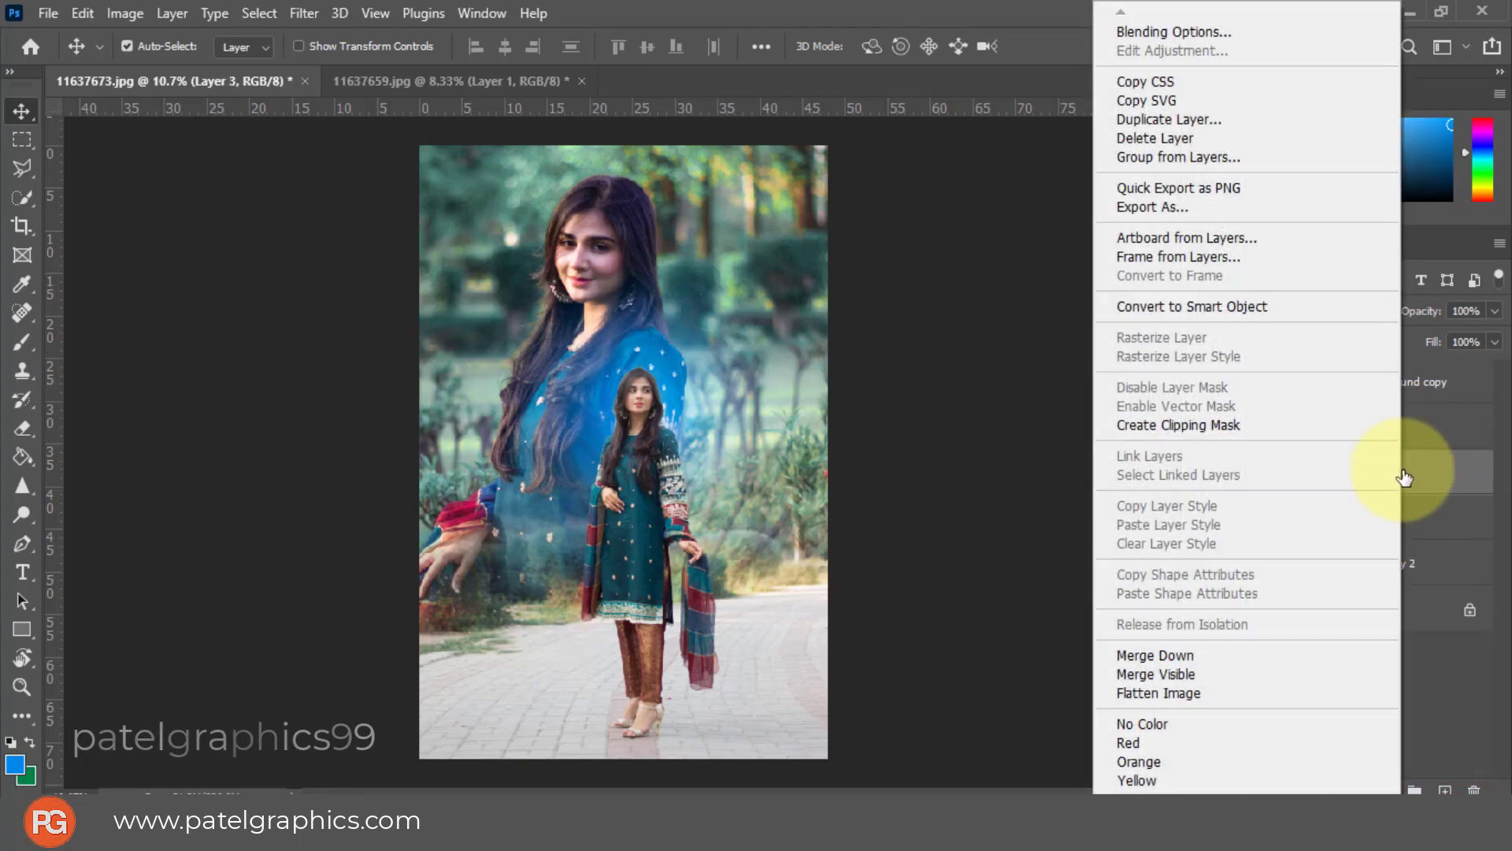
click(1152, 425)
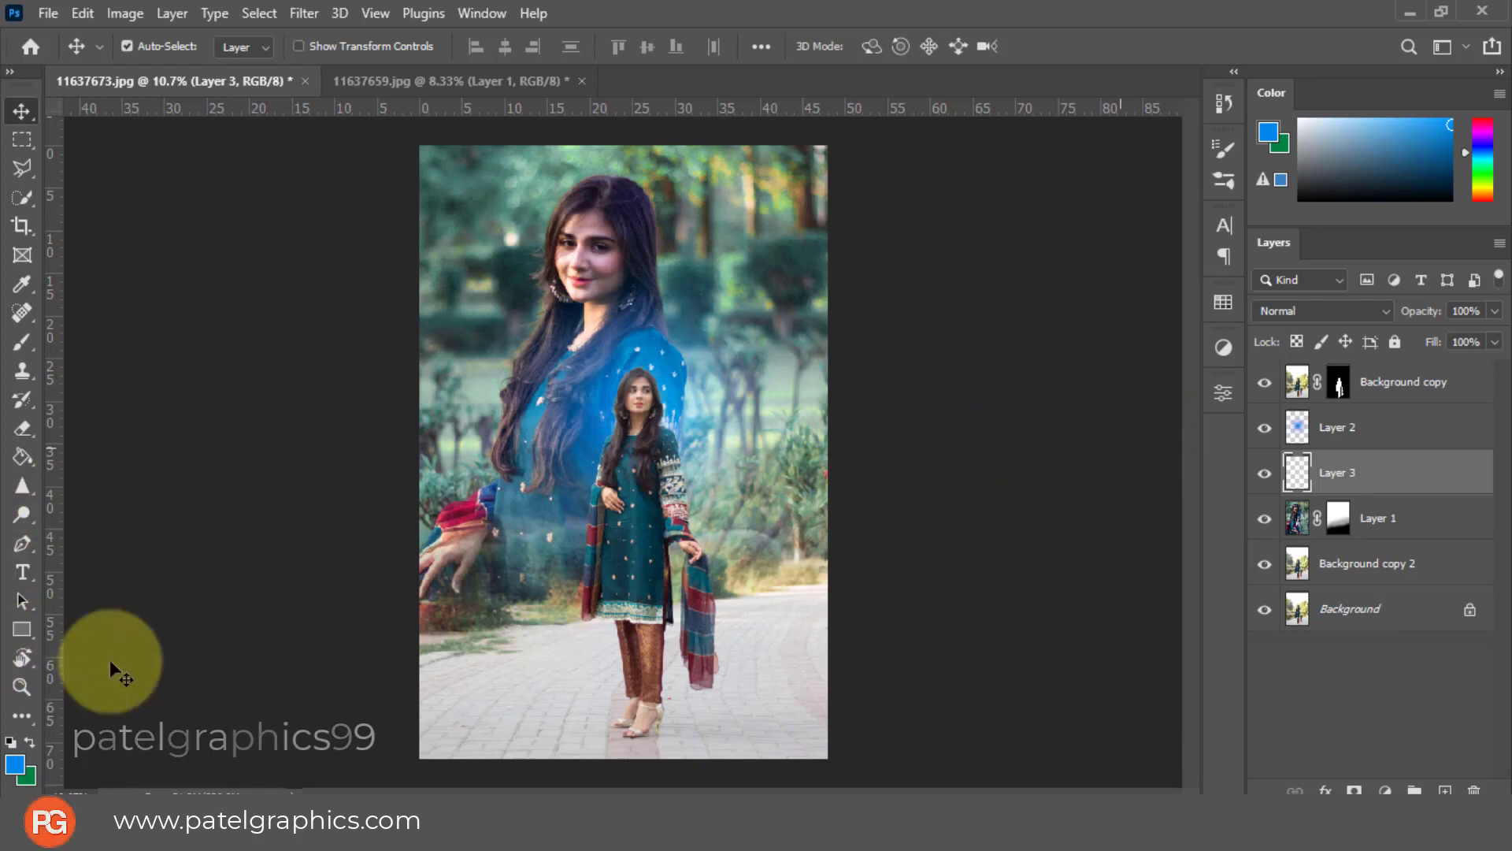
key(b)
key(g)
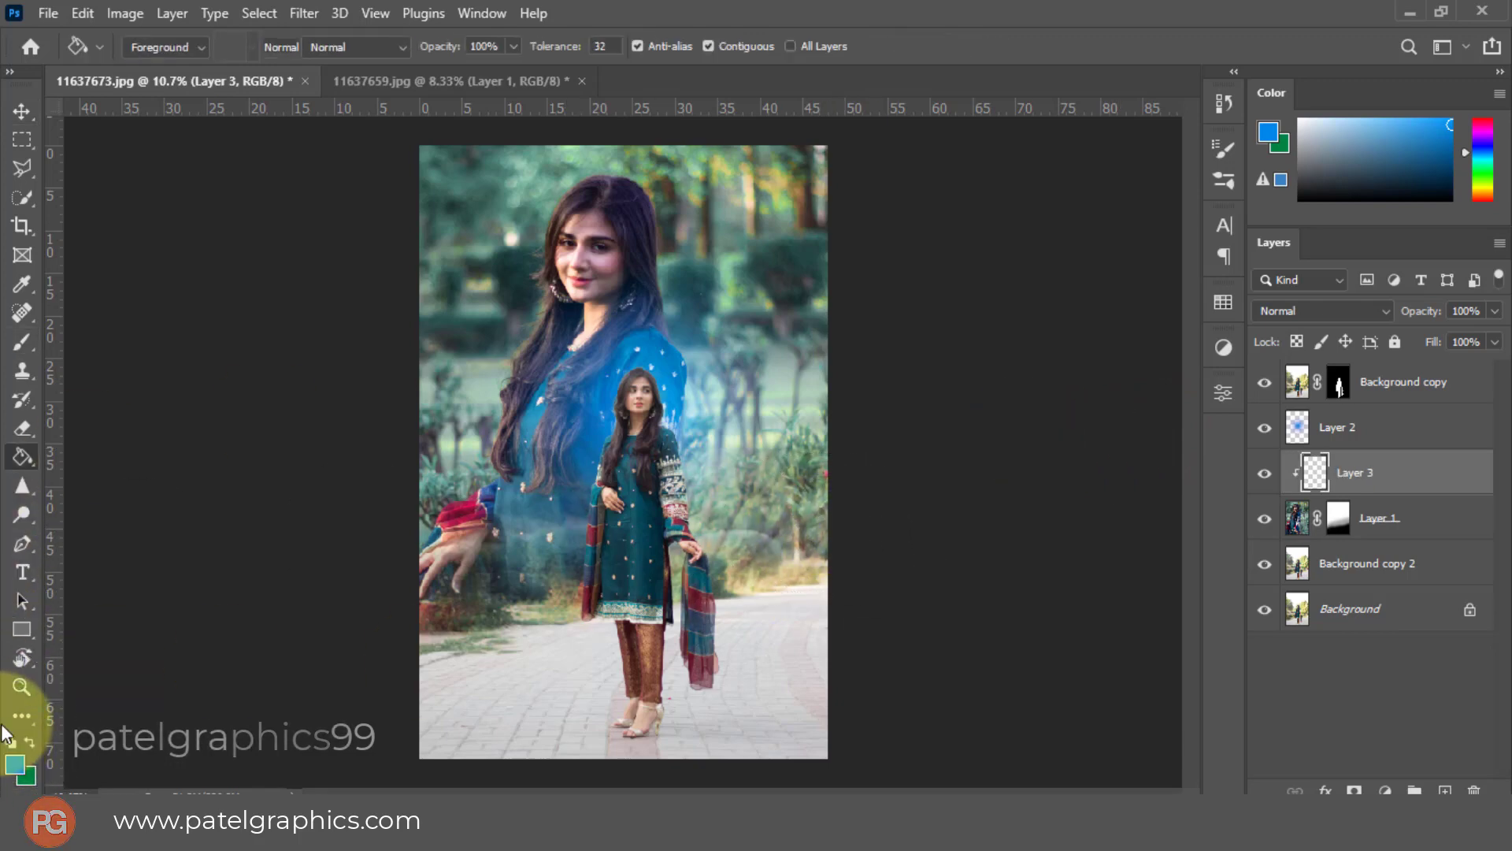
click(11, 741)
click(476, 348)
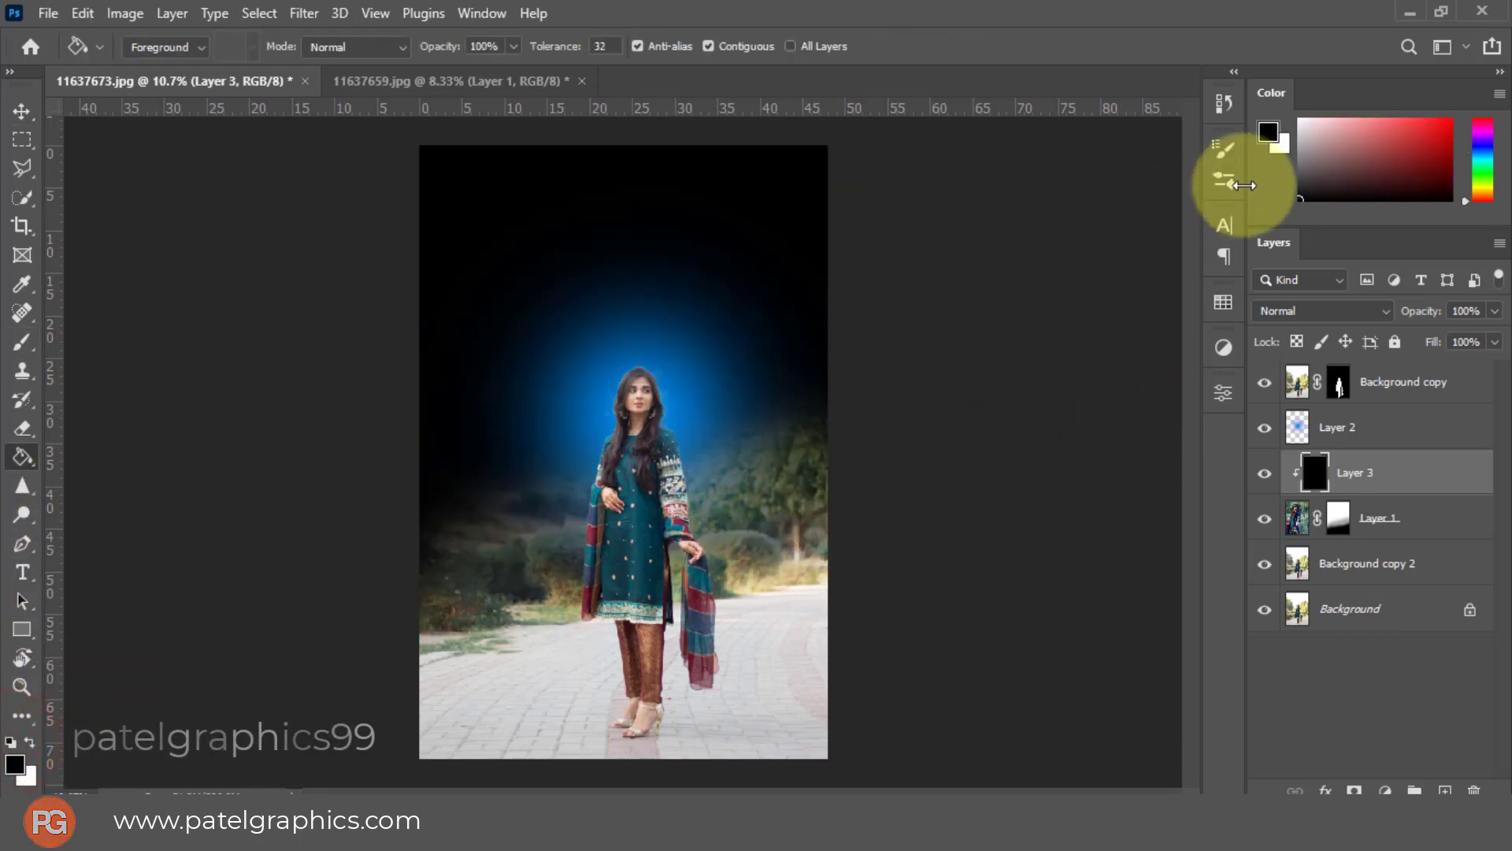
Preview other blend modes on the black clipped layer, leave it at Normal and hide the layer
click(1279, 312)
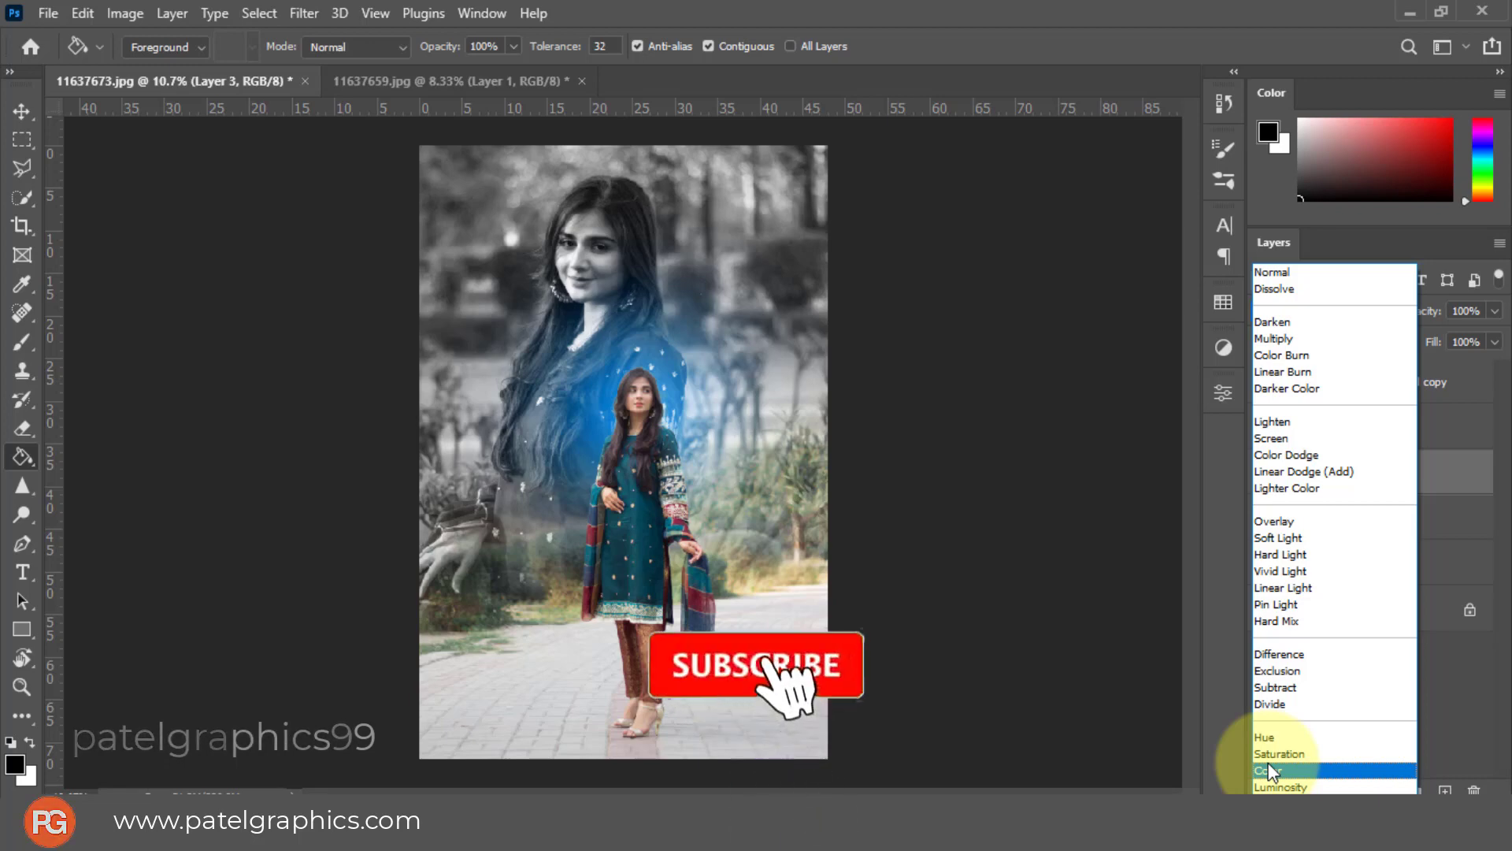
click(1270, 271)
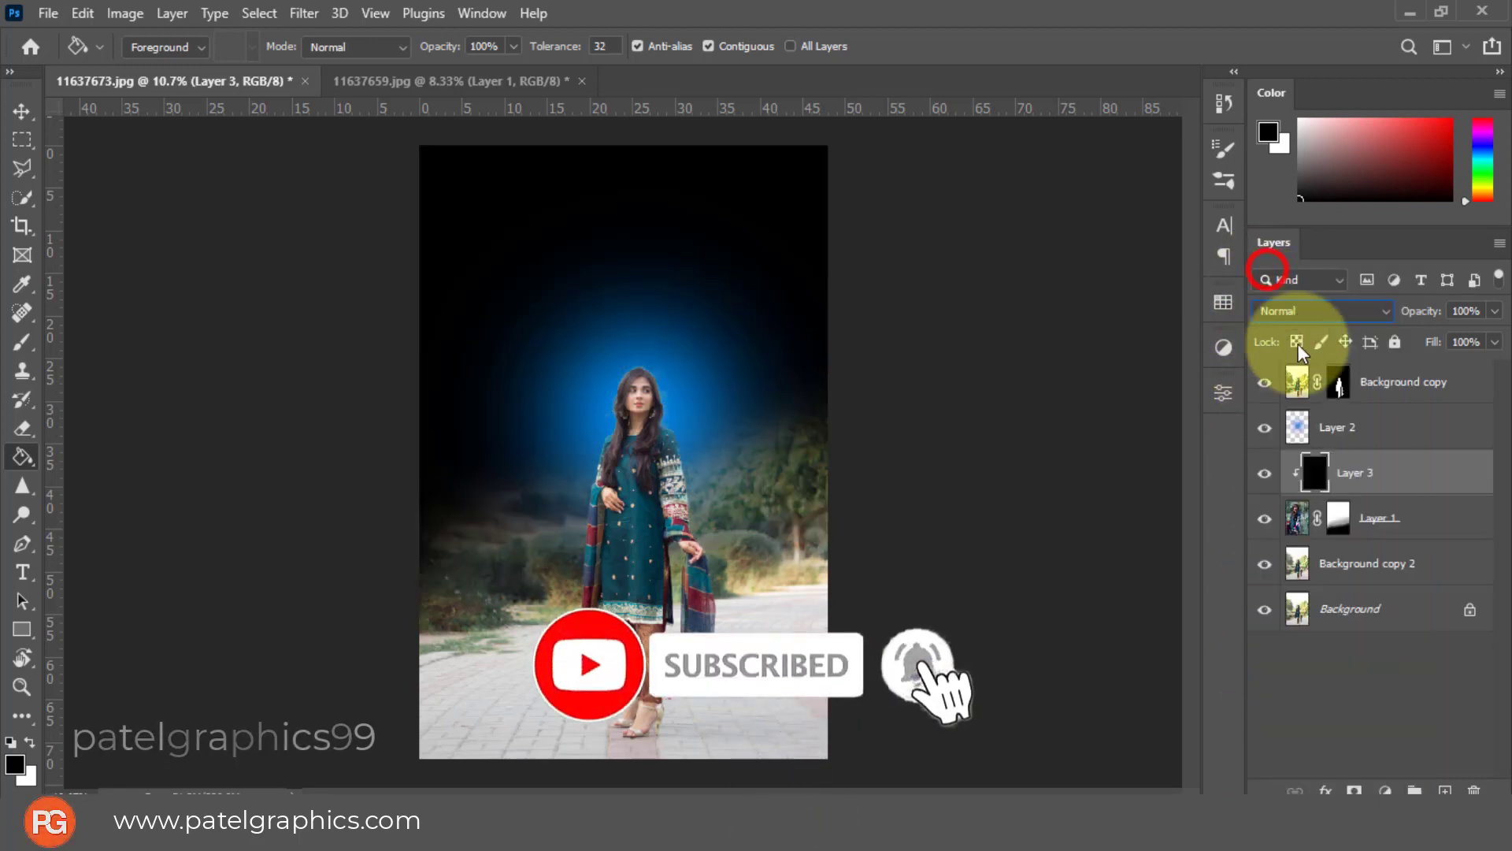
click(1264, 474)
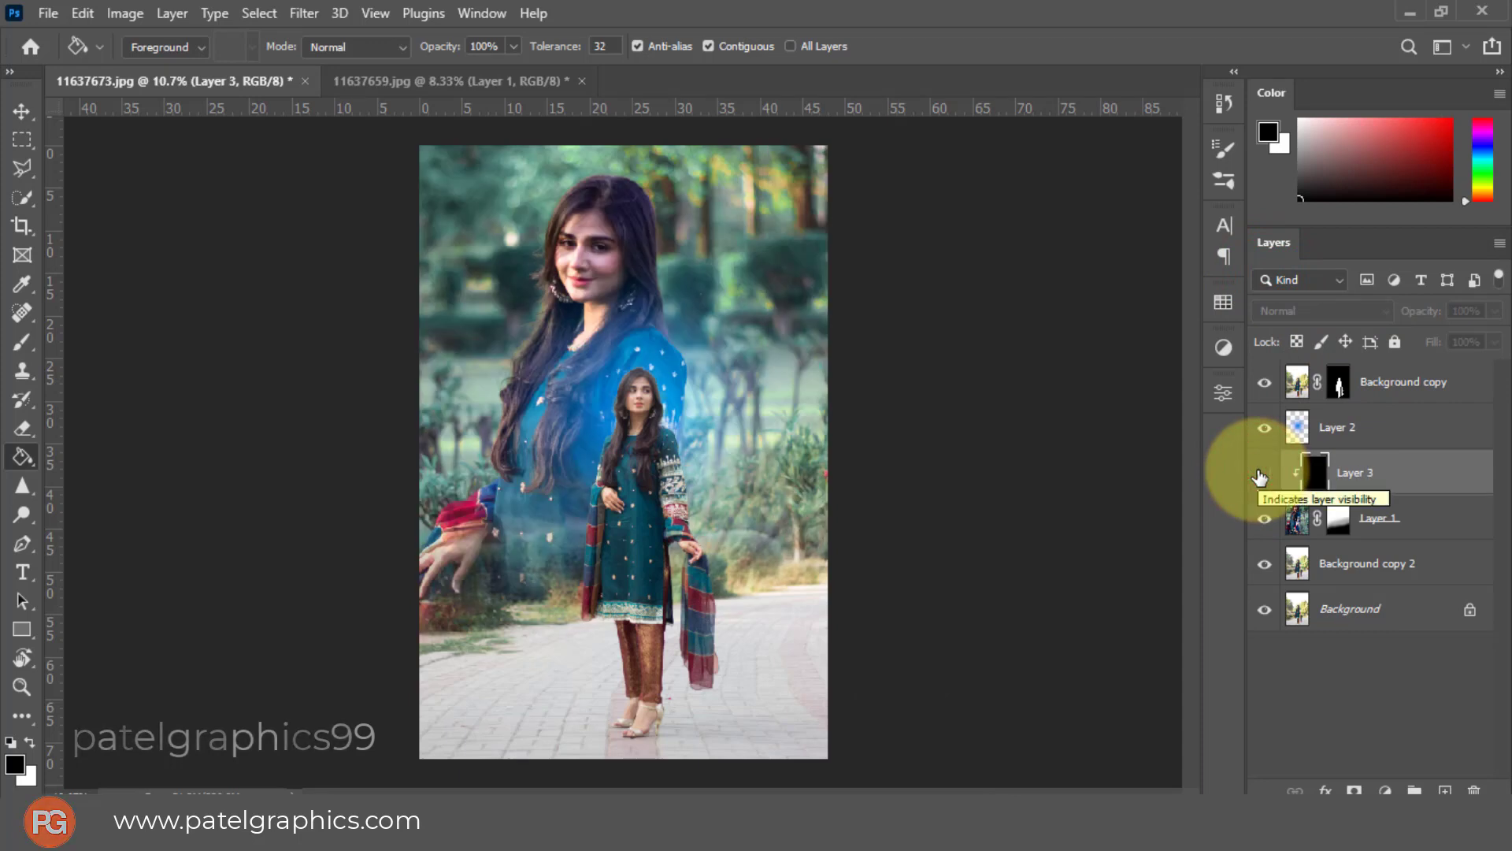
Duplicate the blue glow on Layer 2 and keep the copy in Screen blend mode
click(1352, 427)
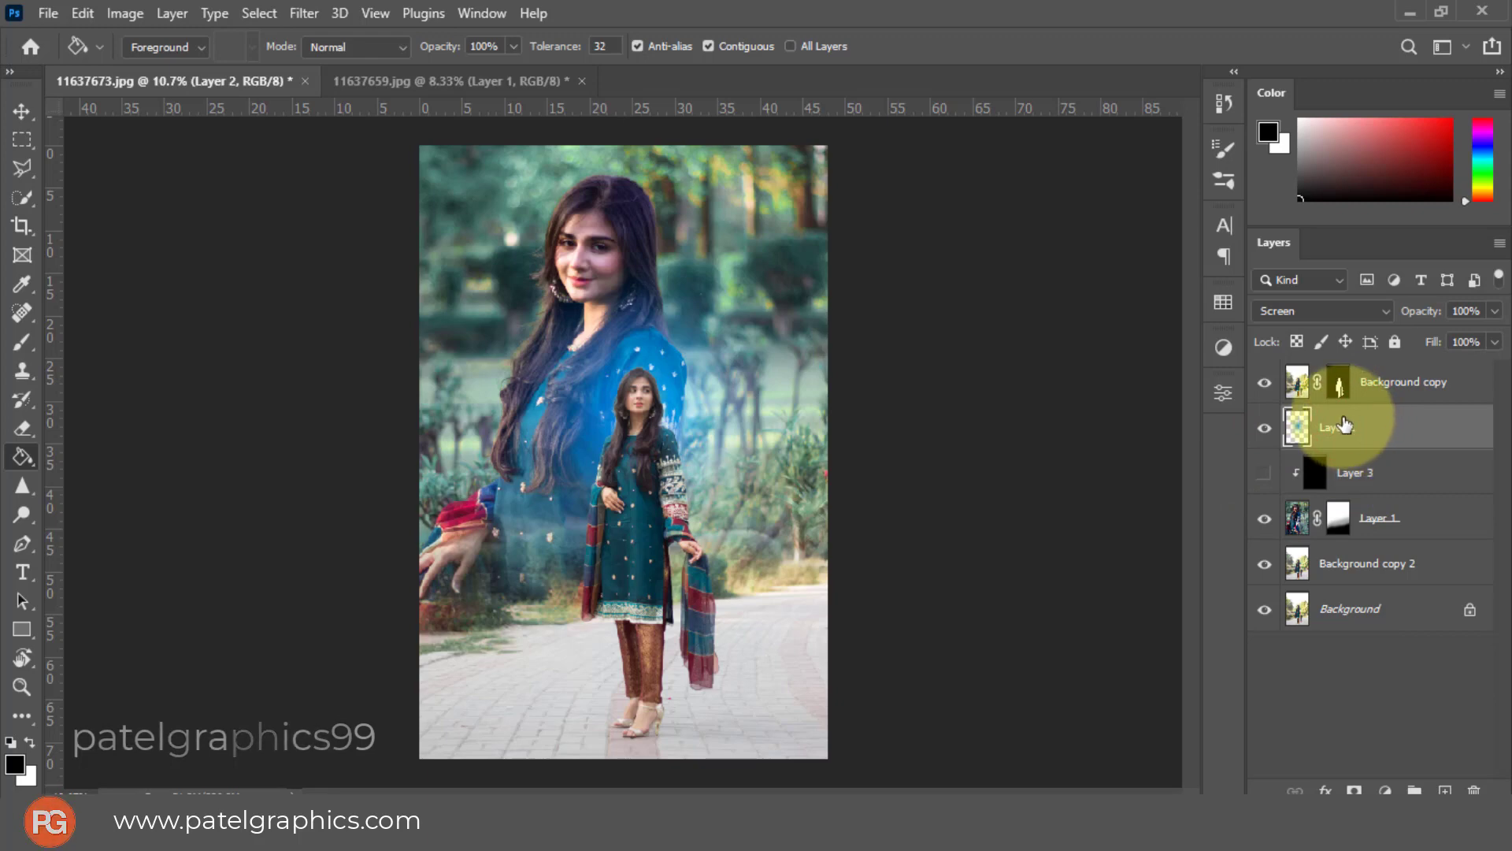
key(ctrl+j)
click(1303, 314)
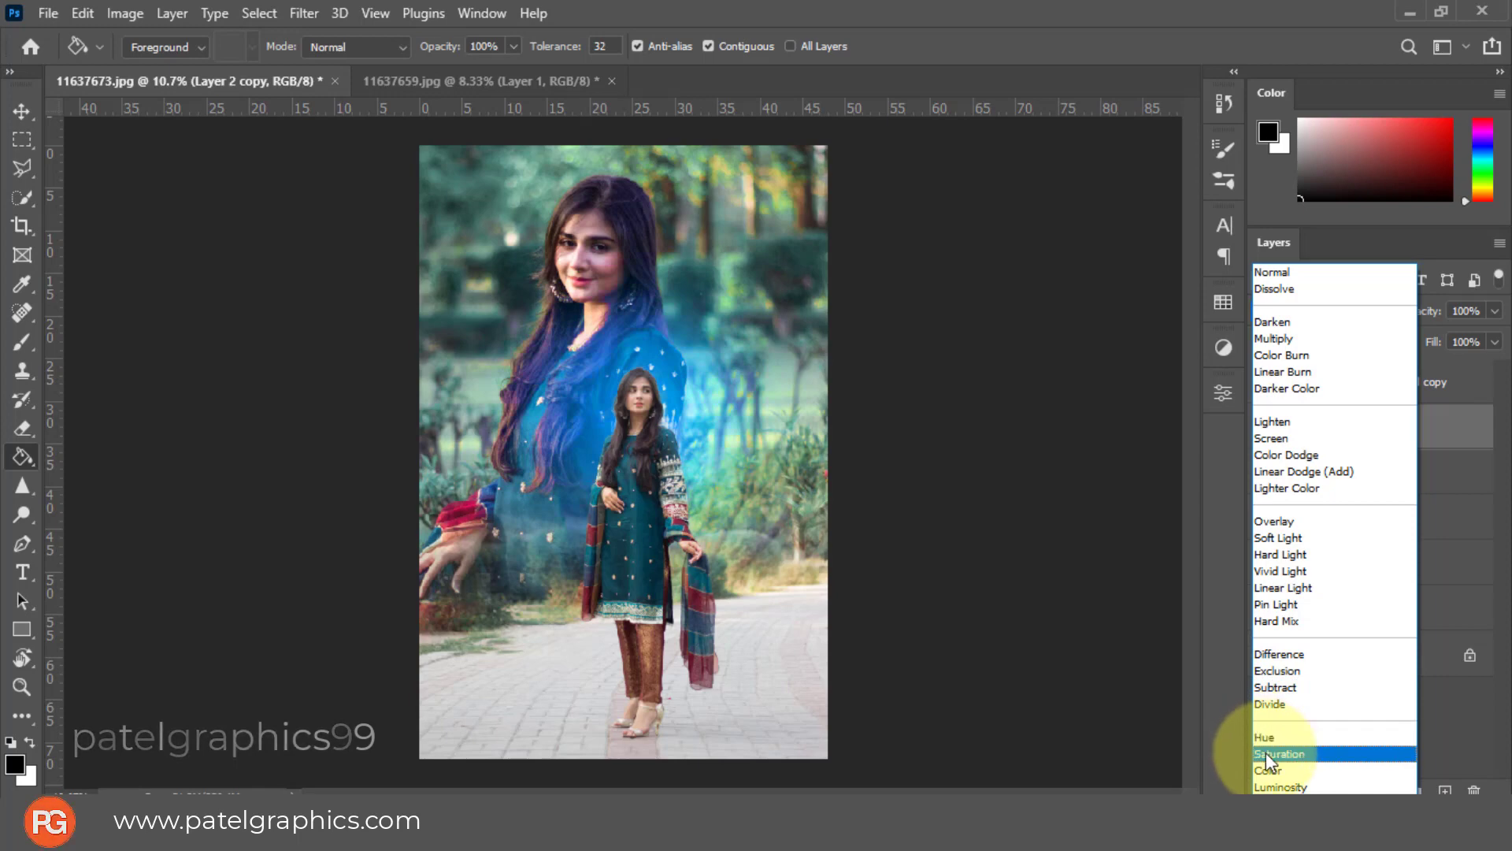
click(1274, 438)
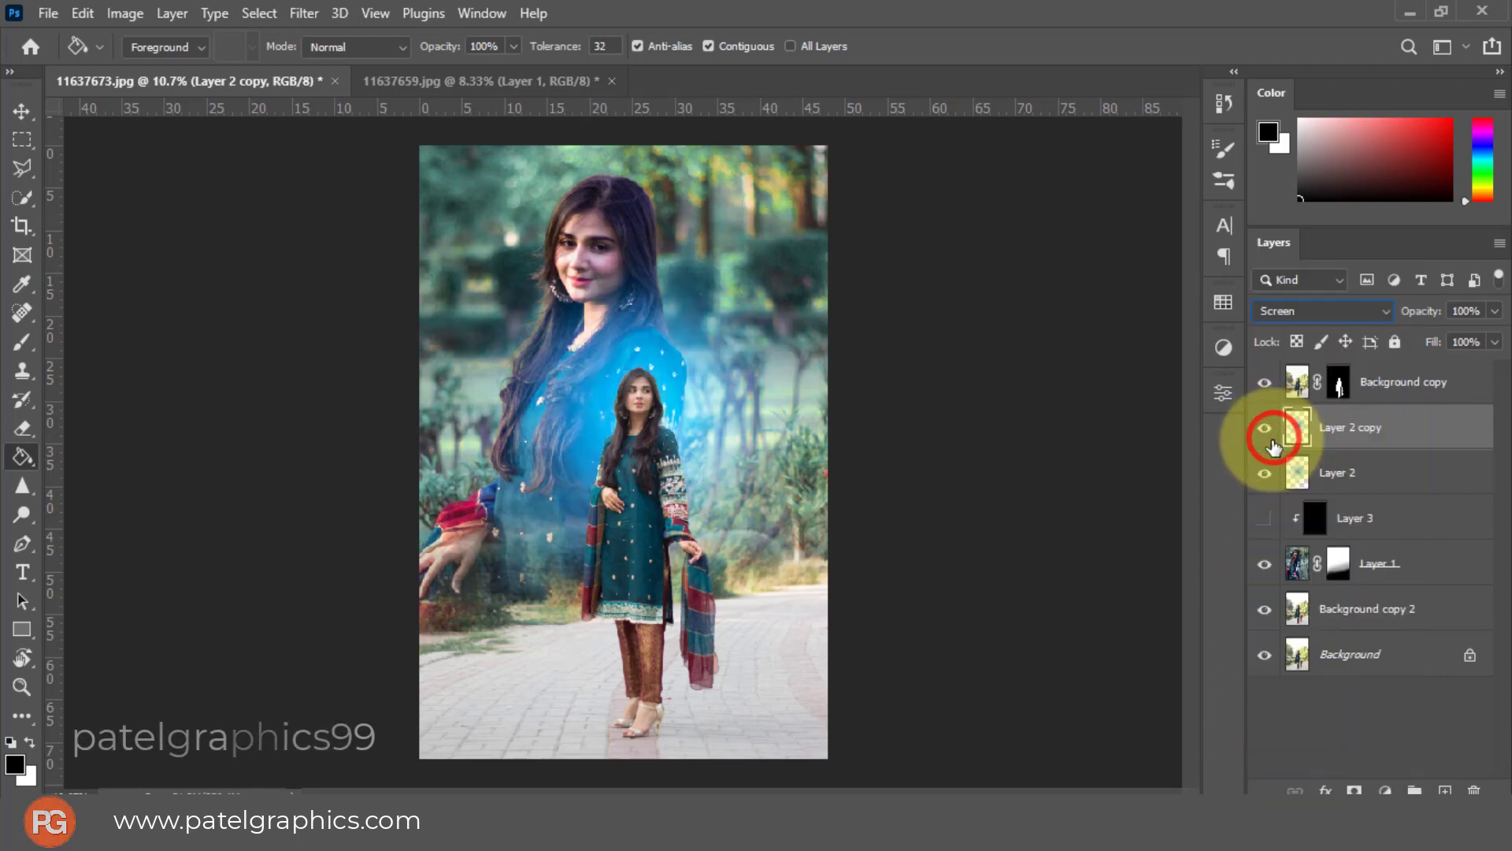
Add a new layer above Background copy and fill it using Apply Image with the Merged layer, RGB channel, Multiply blending and 100% opacity
click(1402, 386)
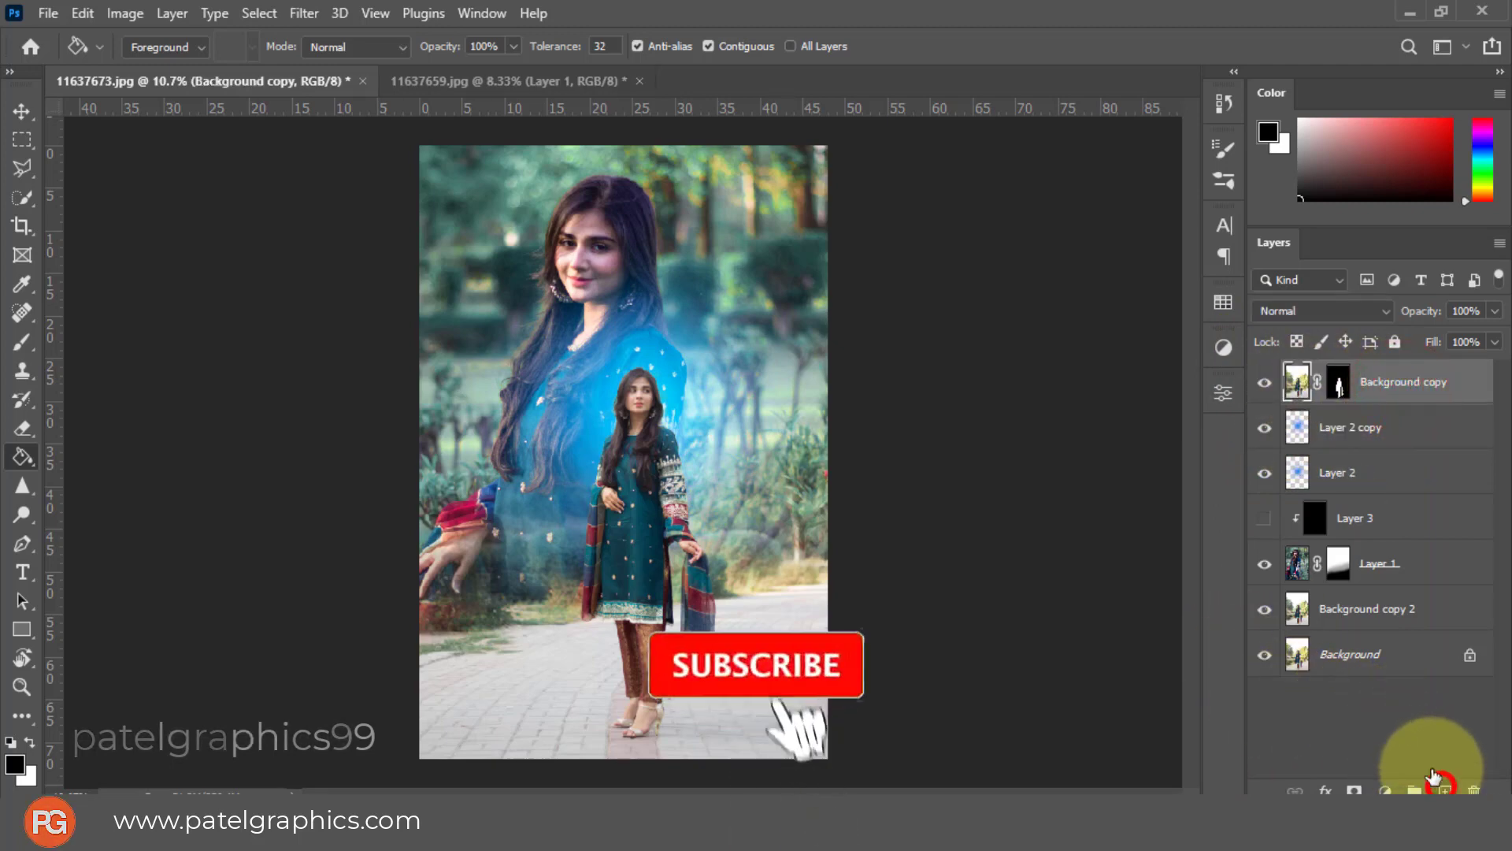
click(1444, 790)
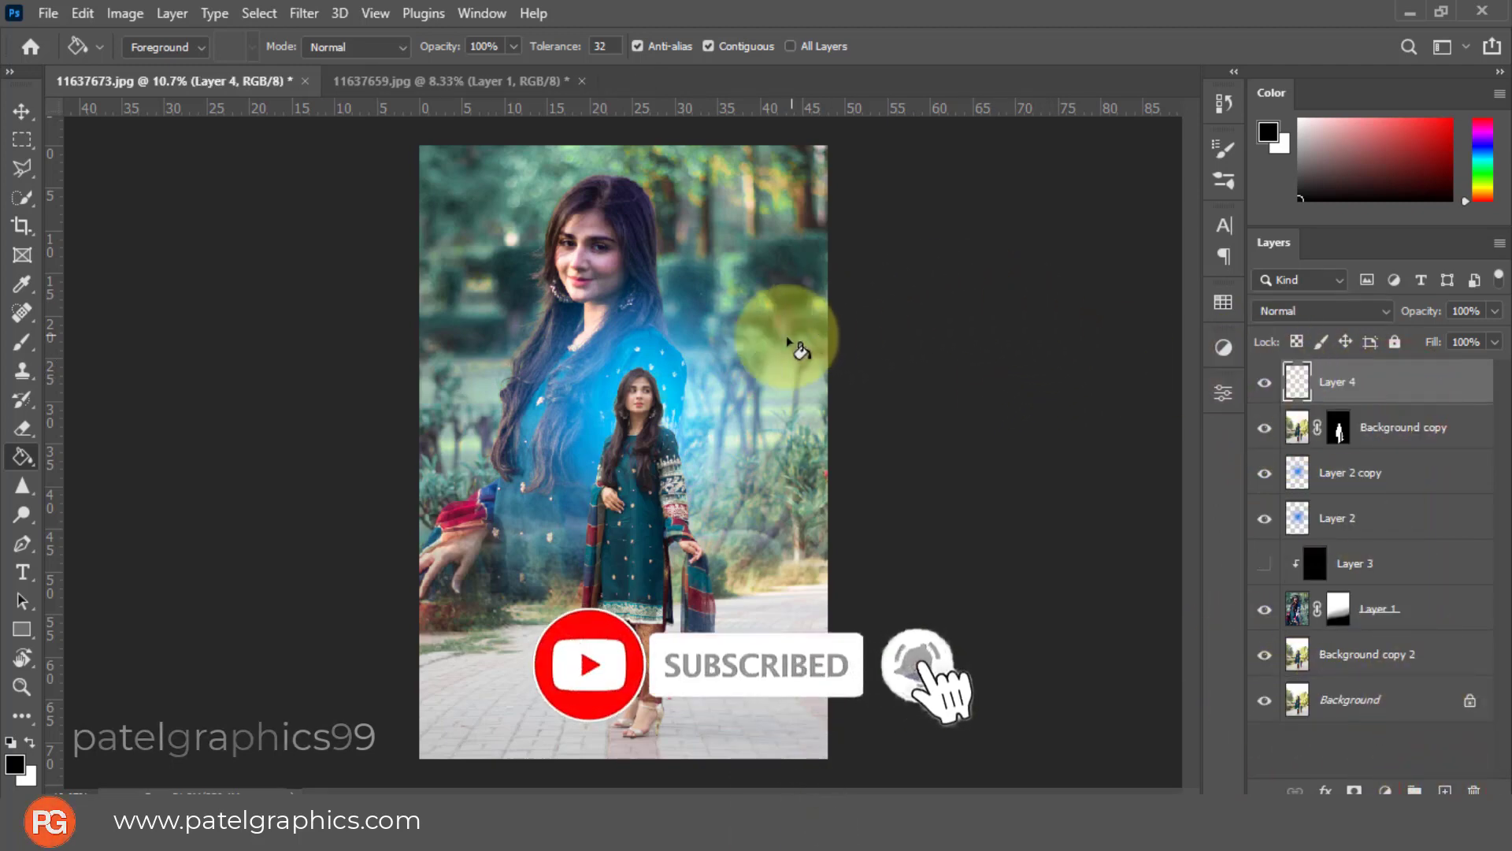
scroll(630, 359, up, 2)
scroll(630, 358, up, 3)
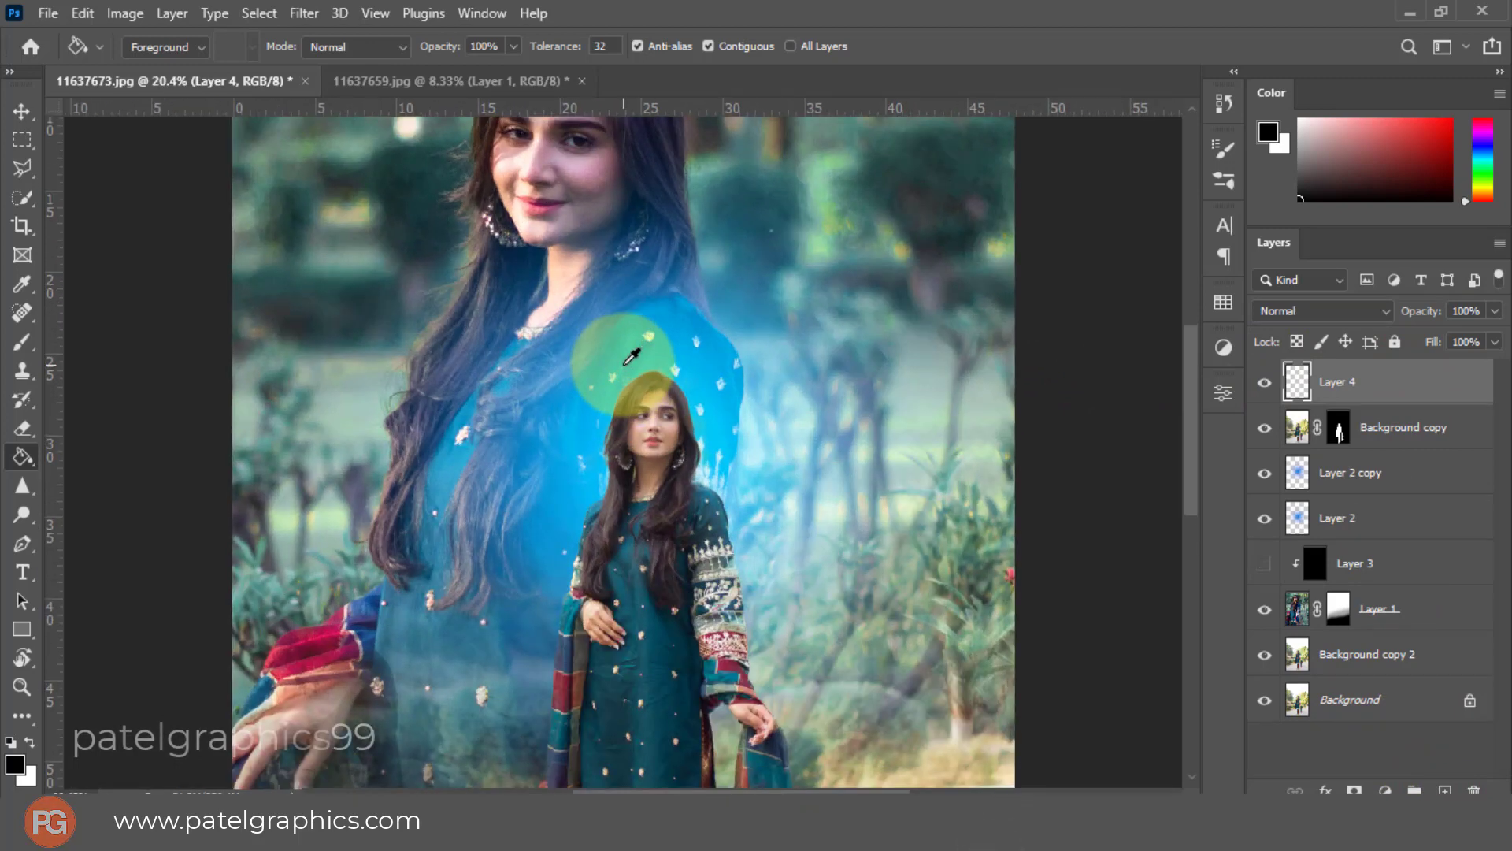
scroll(630, 358, down, 3)
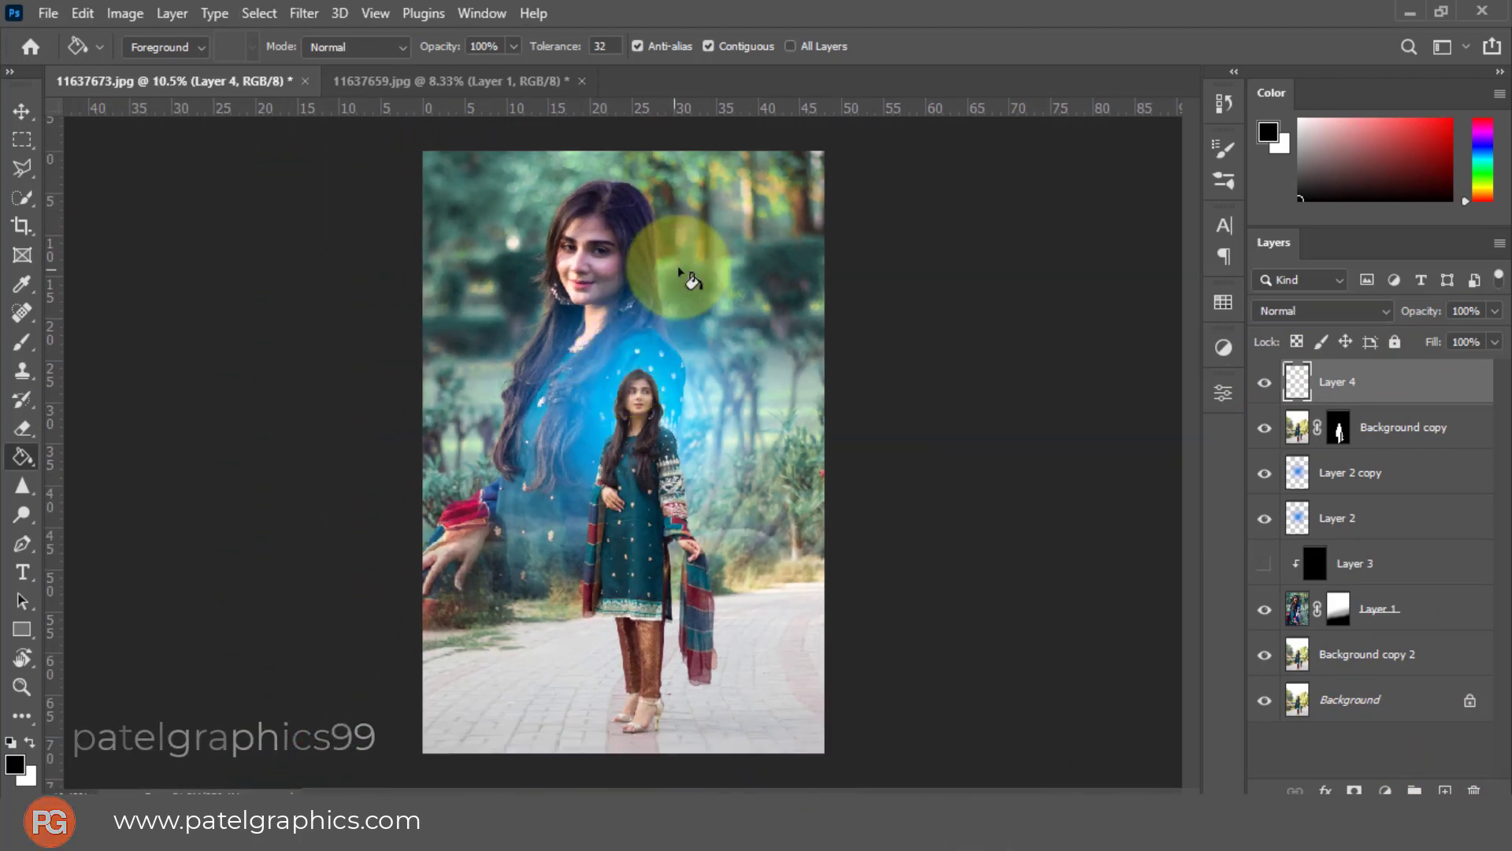
click(124, 14)
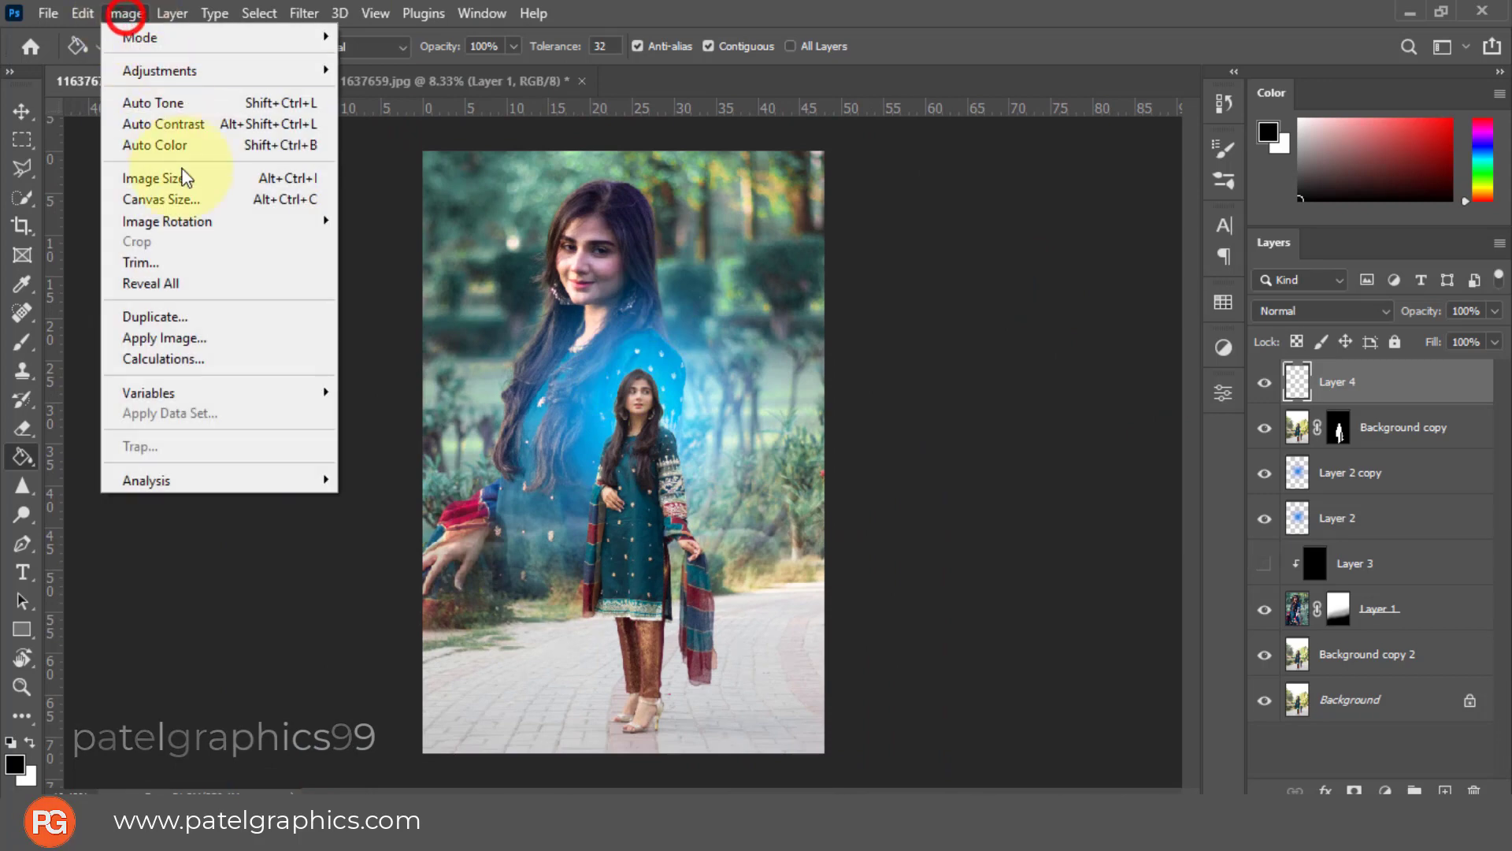
click(154, 339)
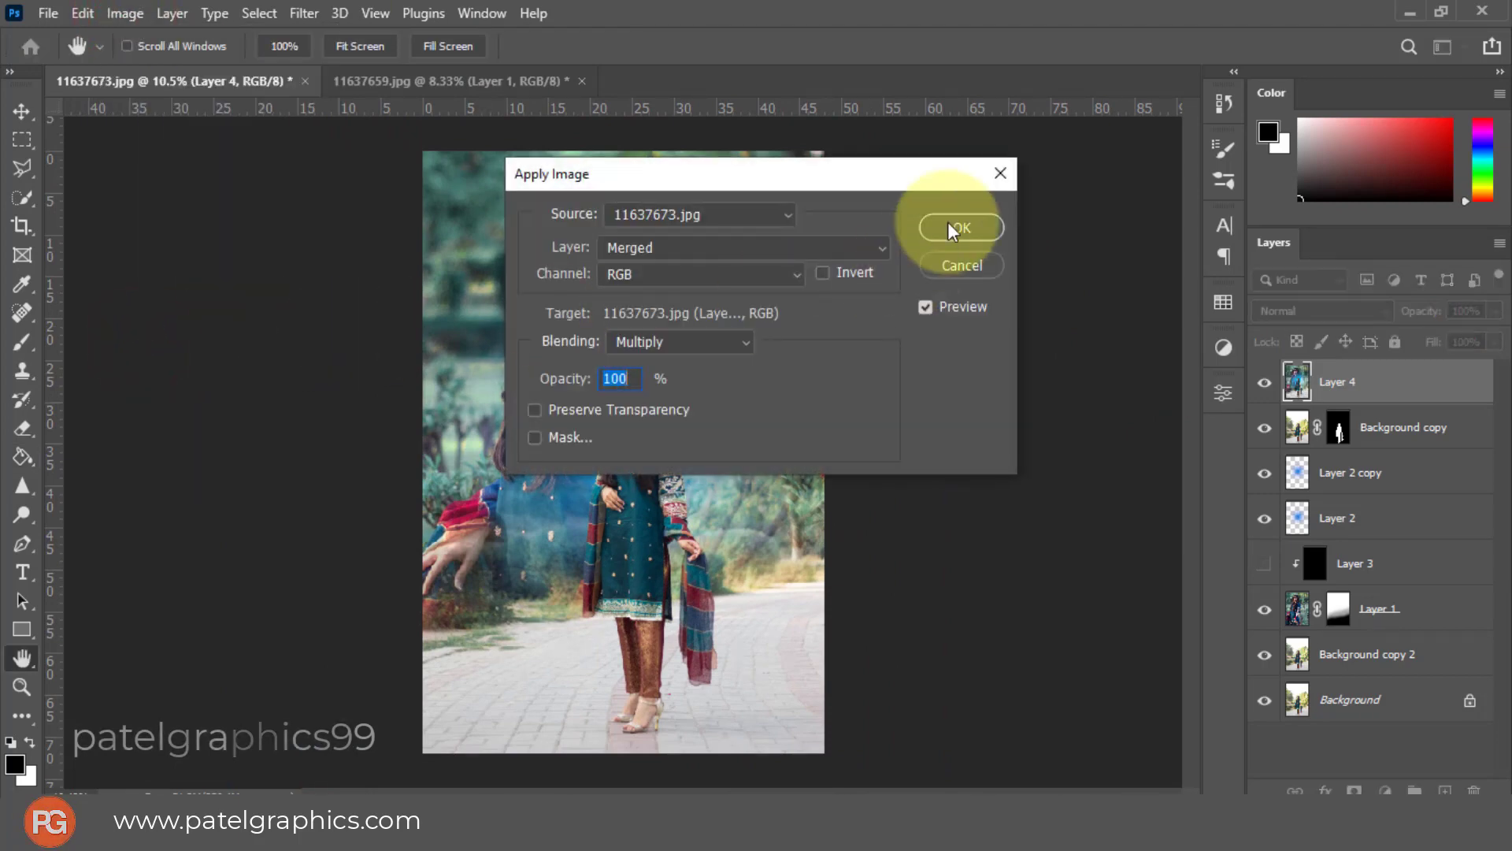
click(952, 227)
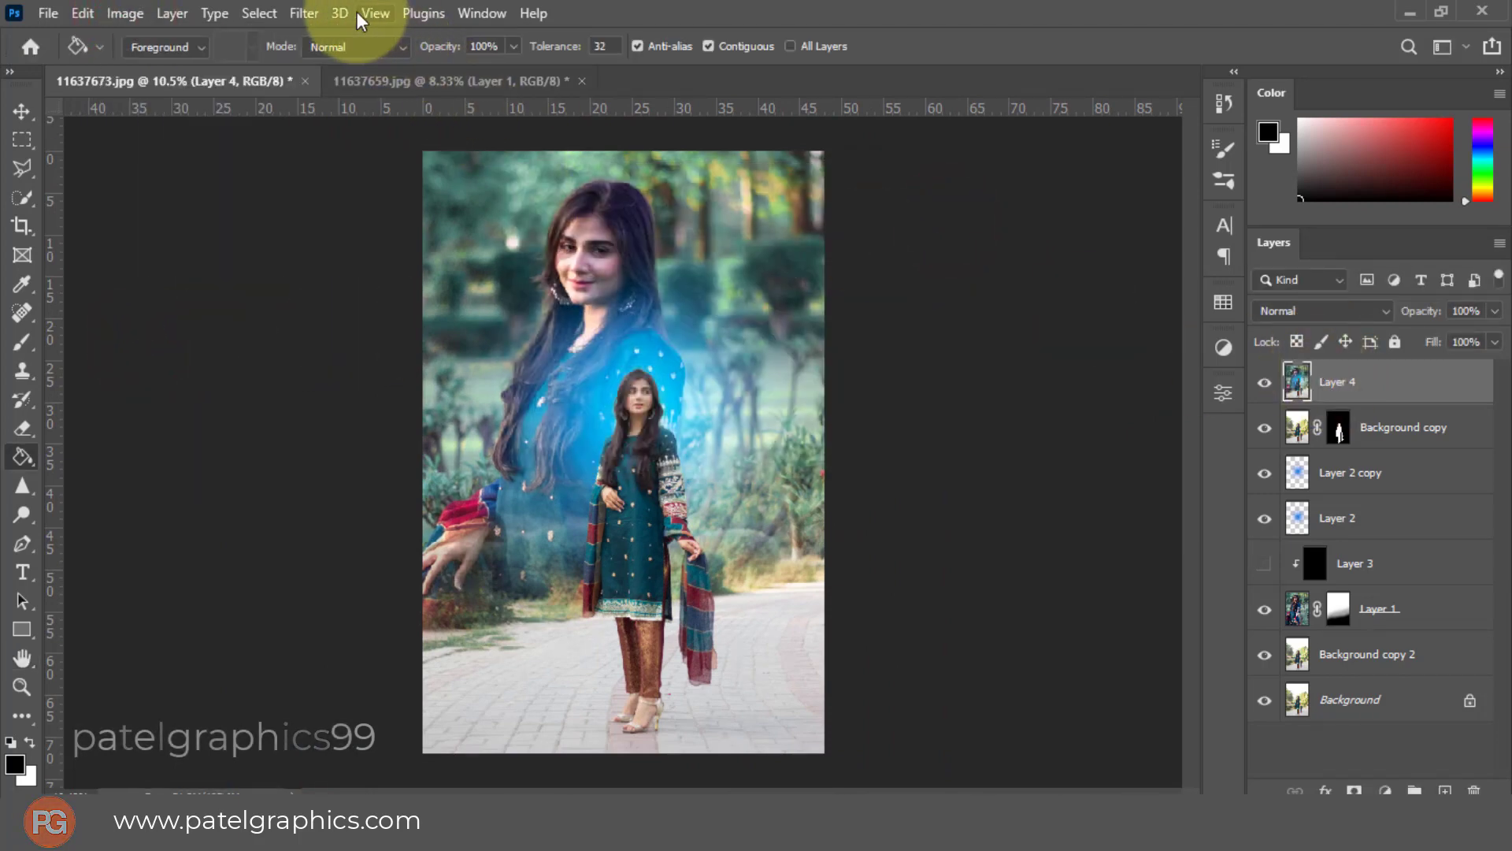
Start a Camera Raw Filter on Layer 4, apply the Auto adjustments and reset Exposure to 0.00
click(285, 13)
click(315, 178)
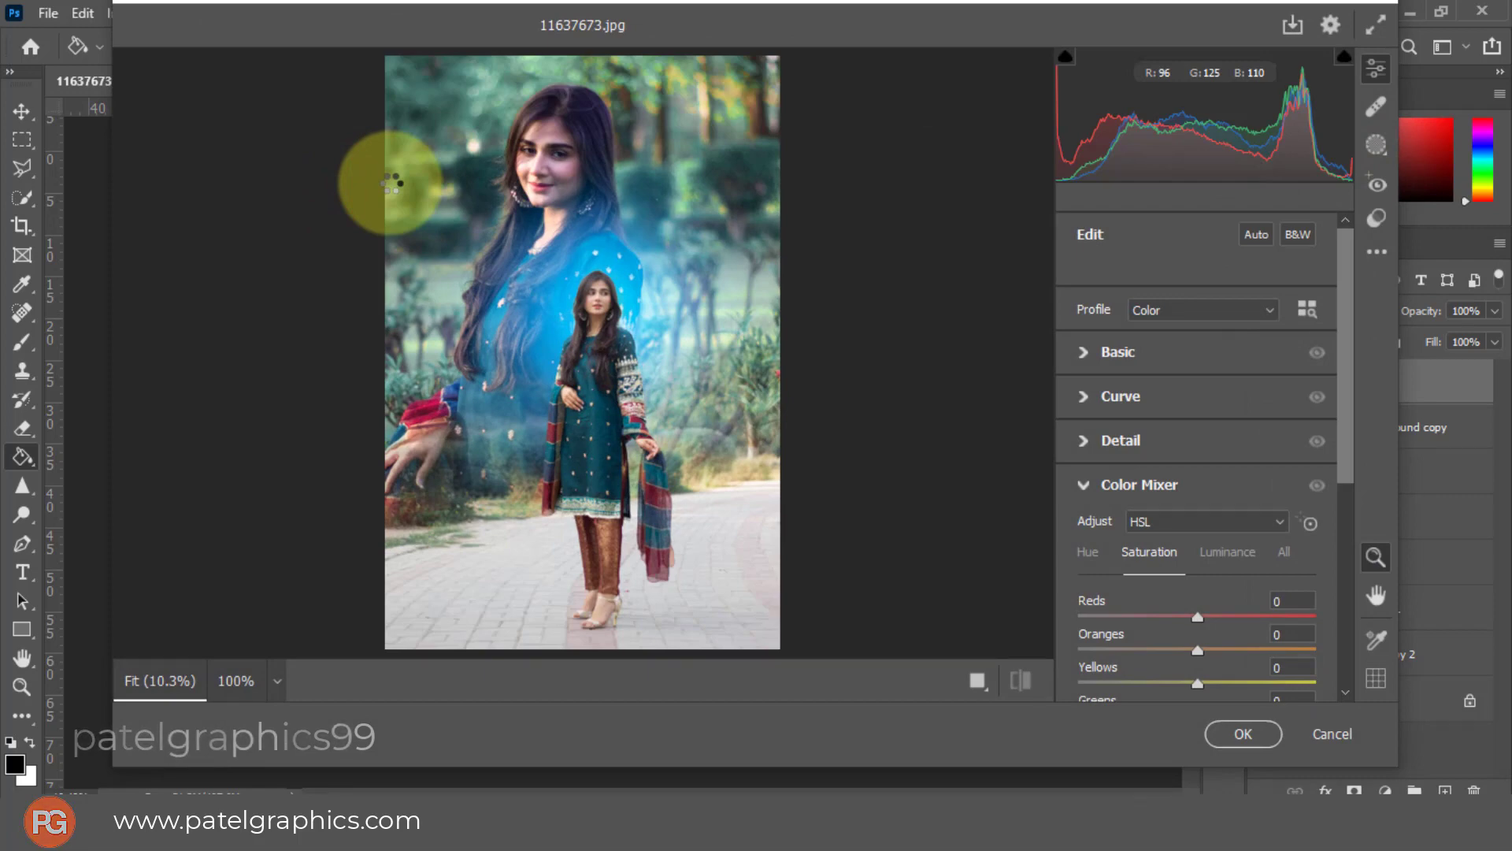
click(1245, 233)
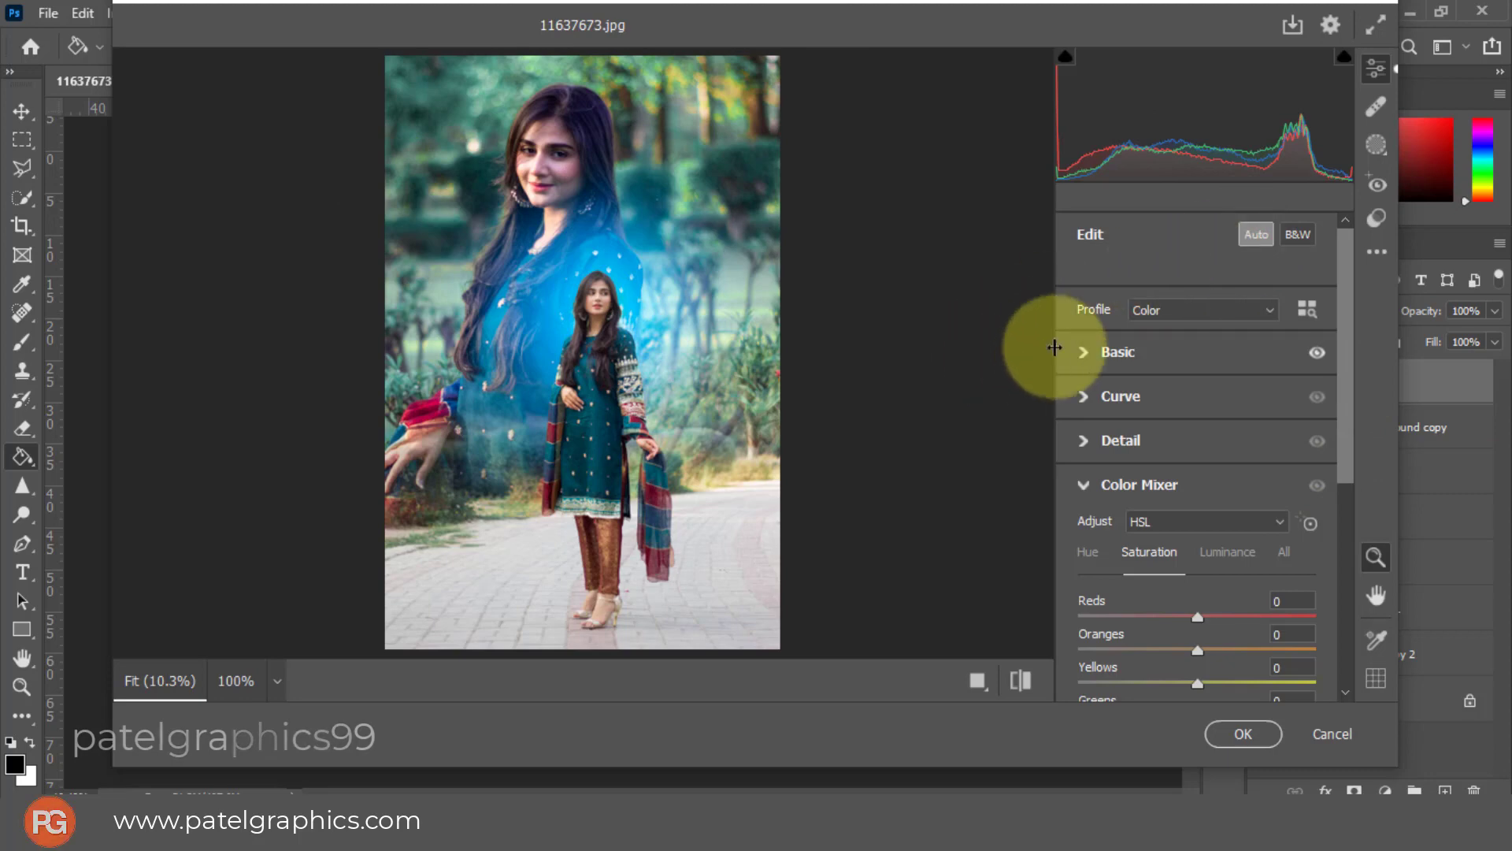
click(1085, 351)
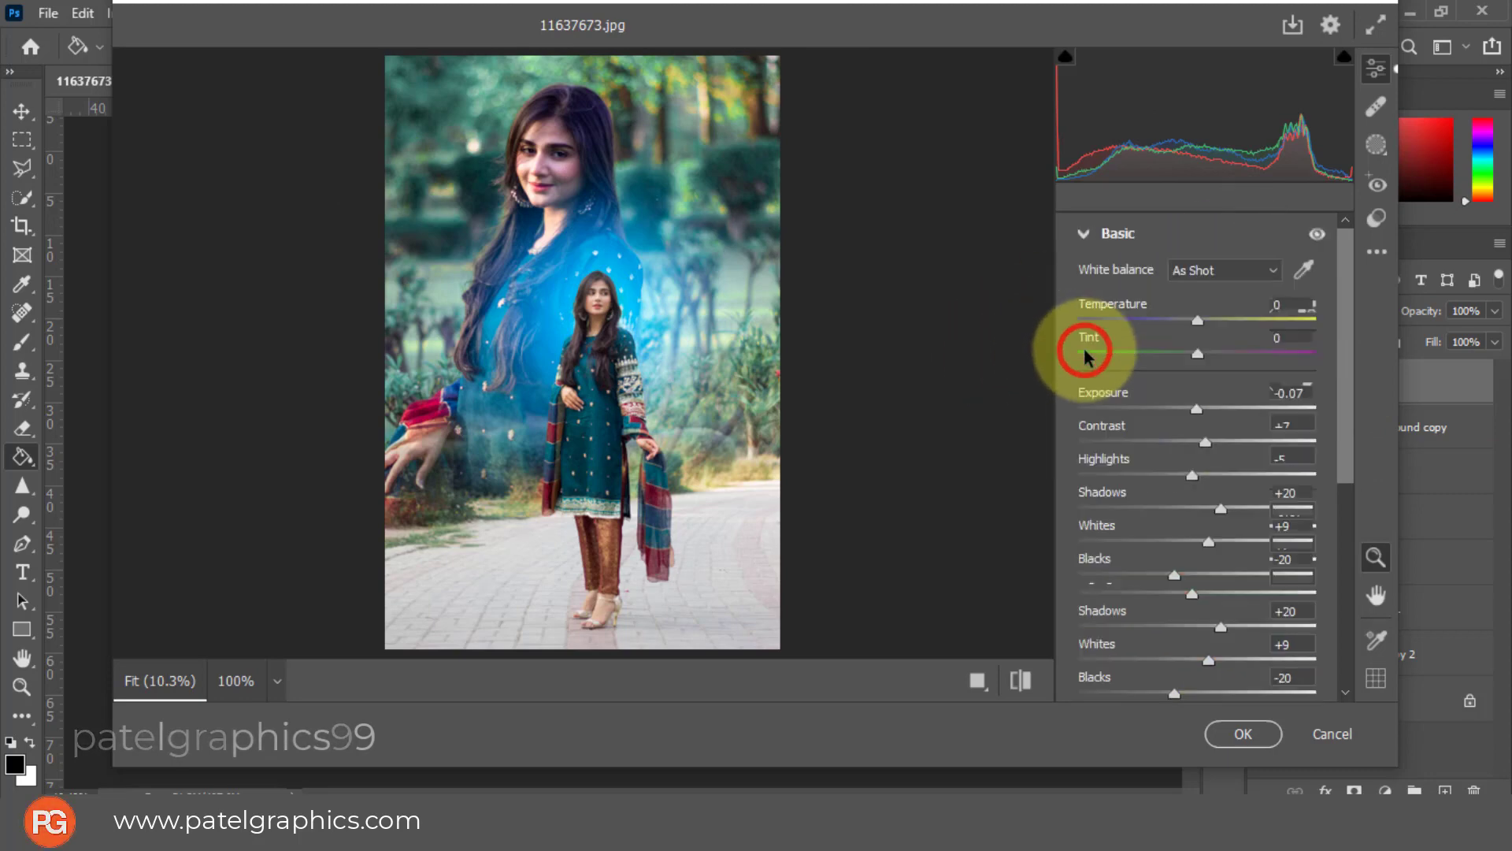
double_click(1201, 409)
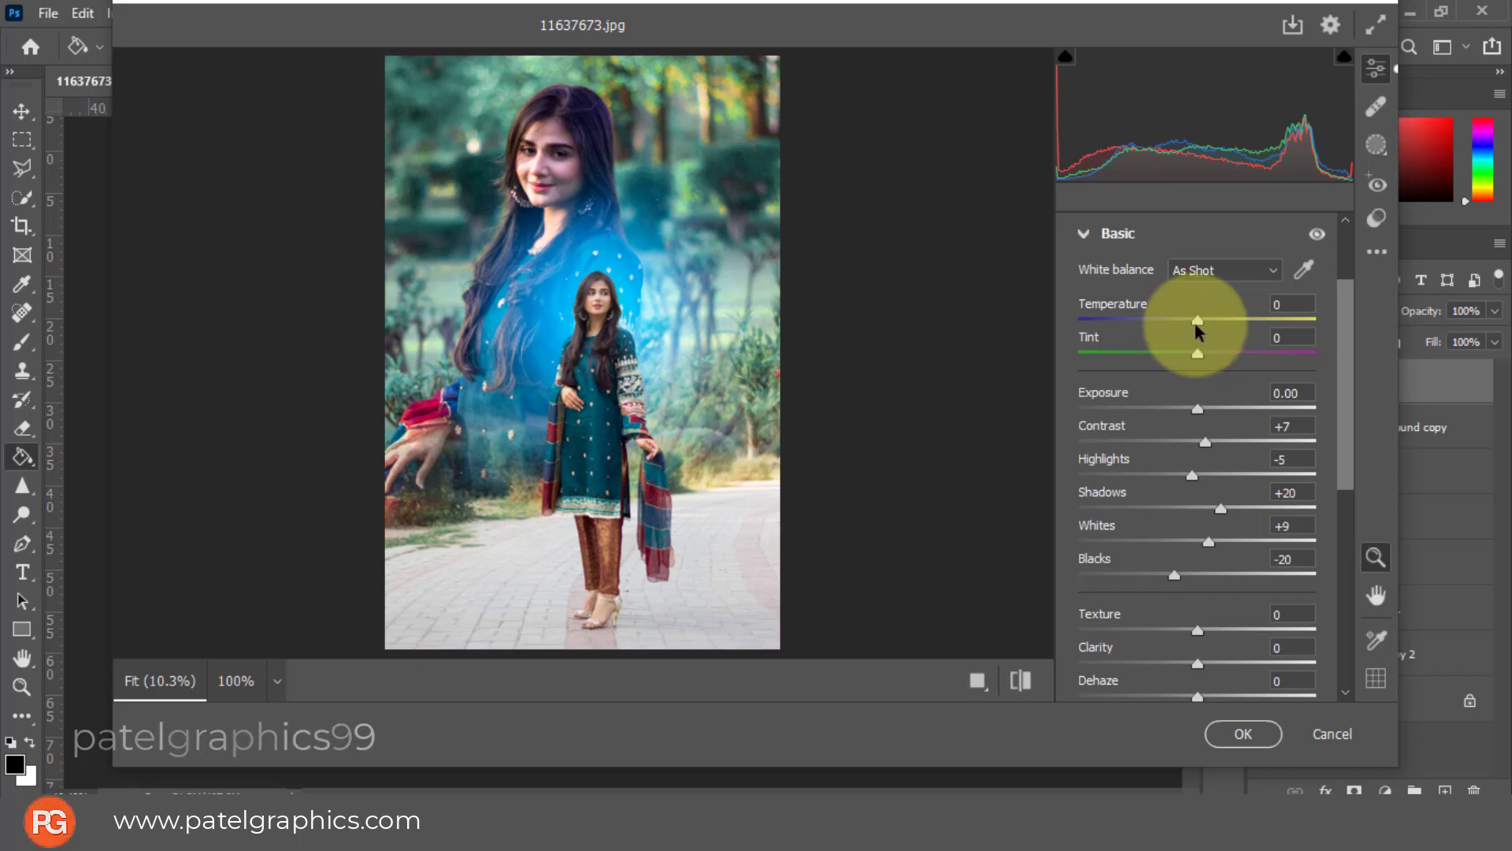
Set the Basic adjustments to Temperature -10 and Vibrance +23
drag(1195, 323, 1189, 323)
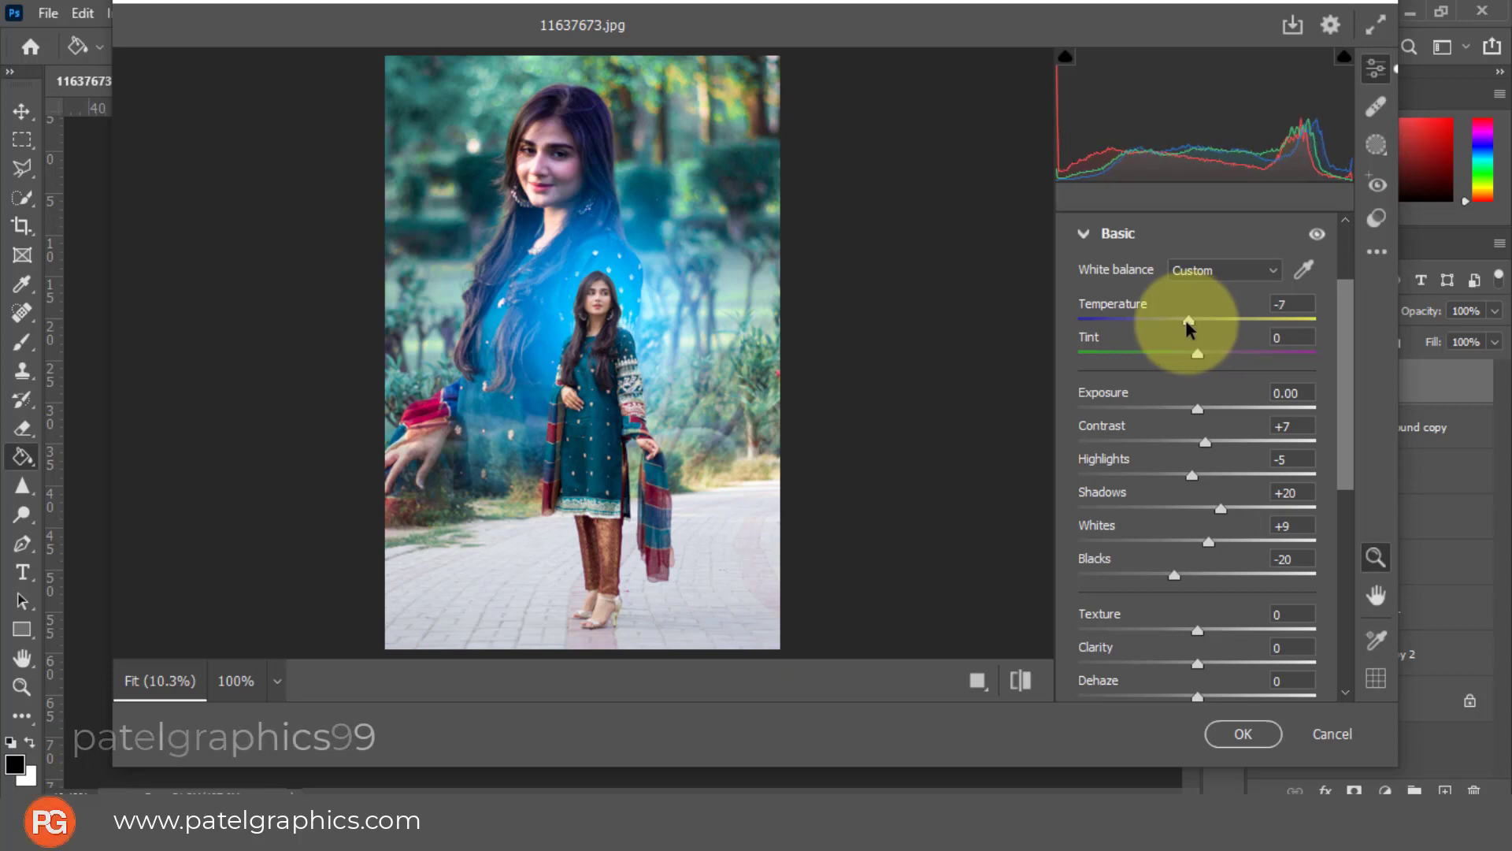
drag(1186, 321, 1183, 320)
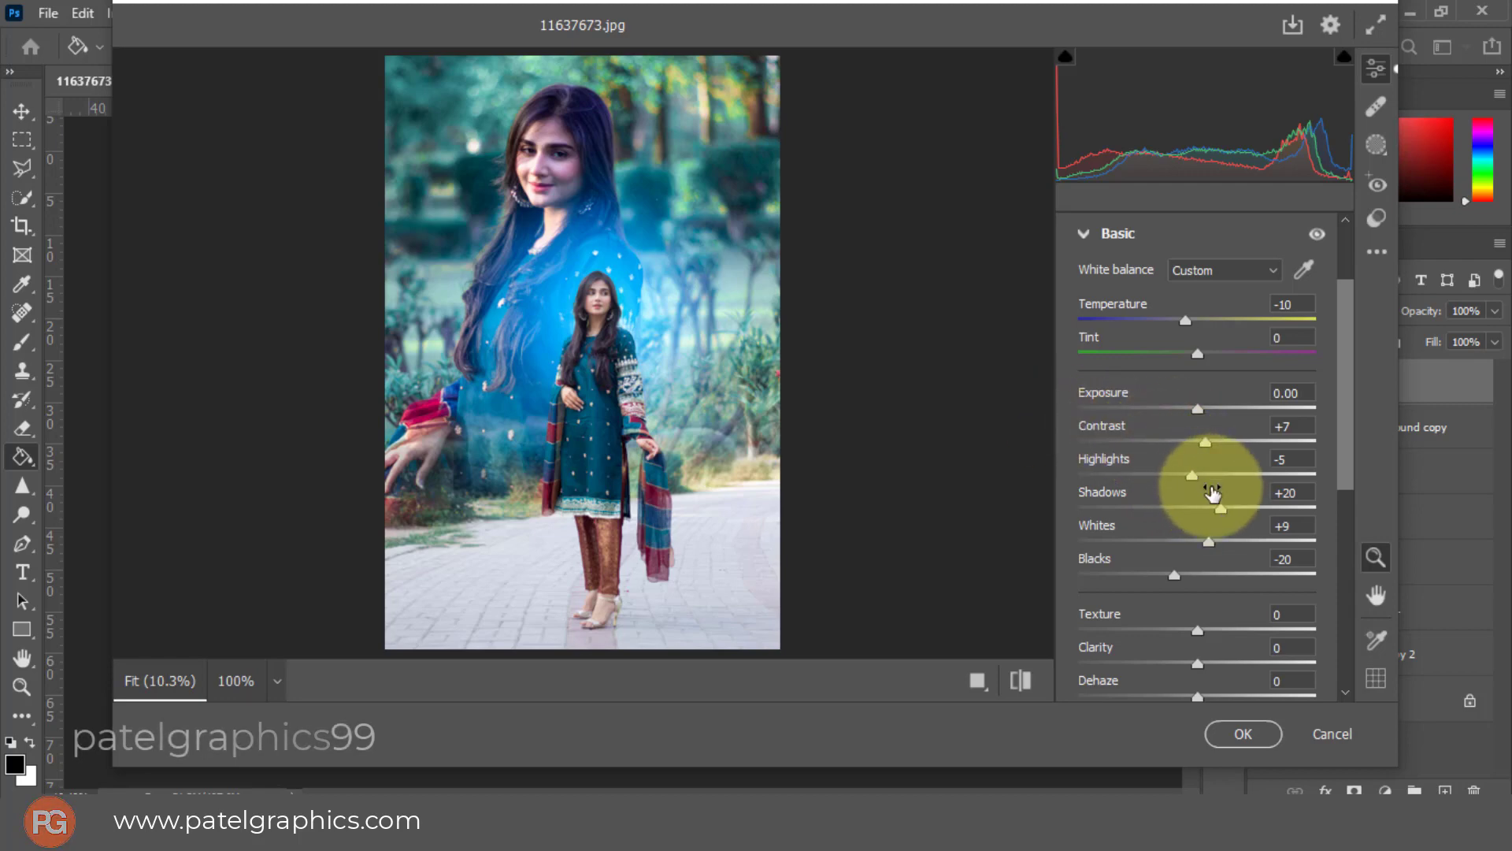
scroll(1190, 566, down, 3)
scroll(1189, 566, down, 3)
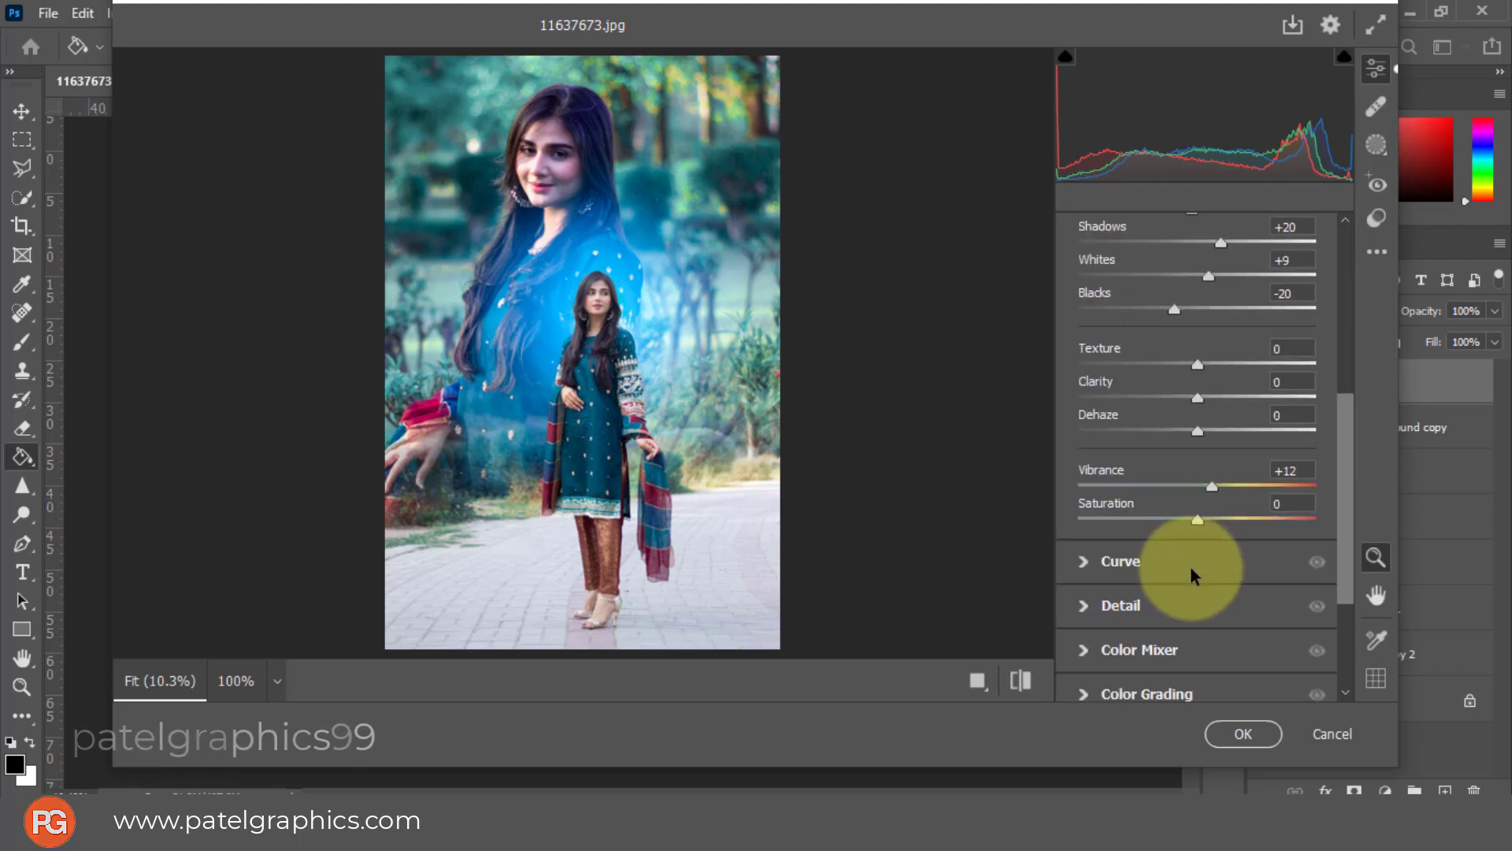
drag(1198, 485, 1209, 484)
click(1210, 483)
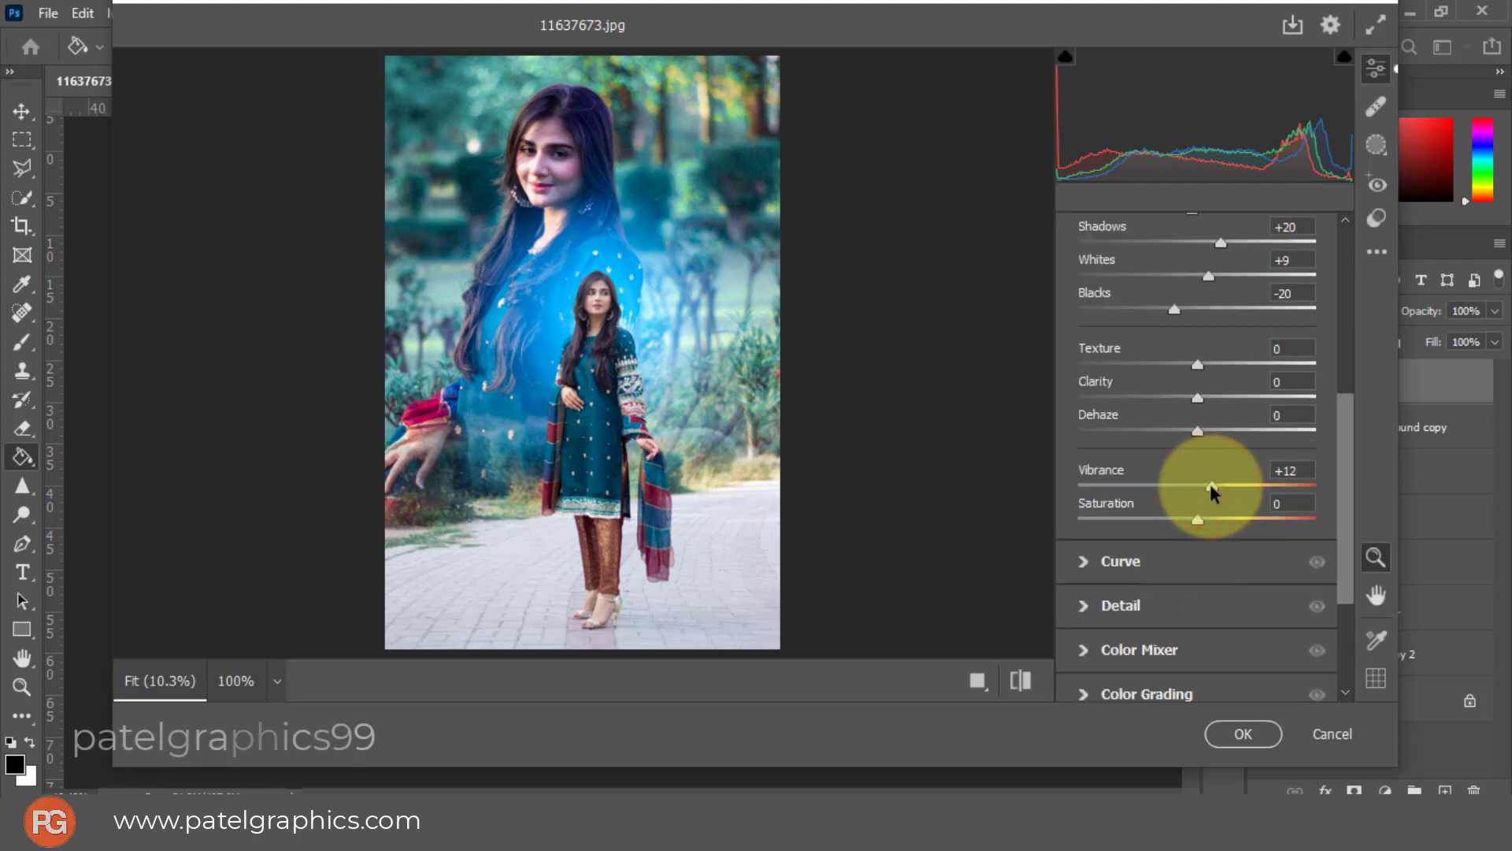
drag(1210, 486, 1225, 489)
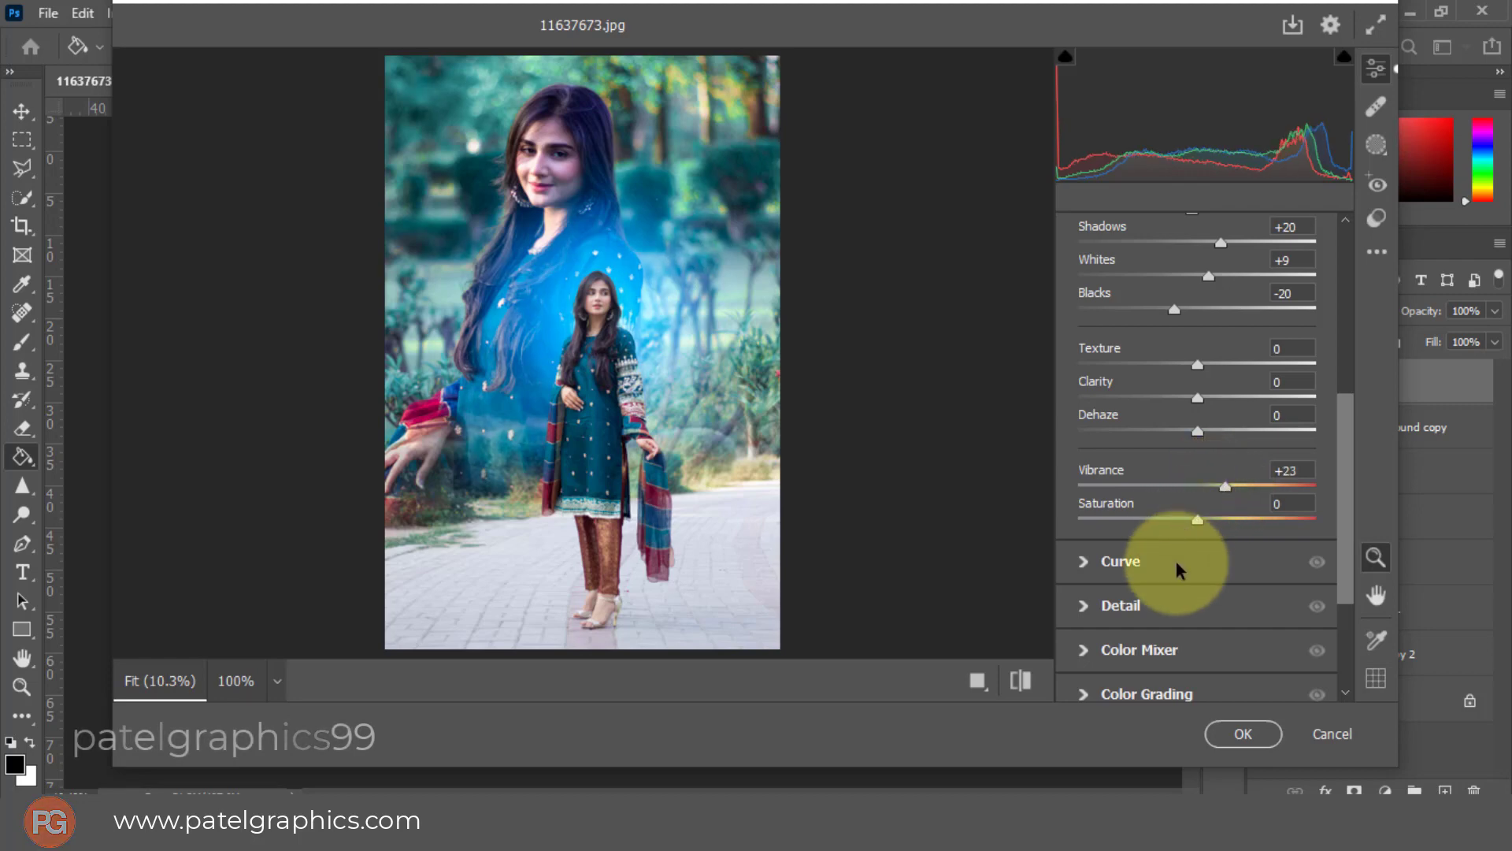
Set the Blue Primary saturation to +11 in the Calibration settings
scroll(1175, 561, down, 3)
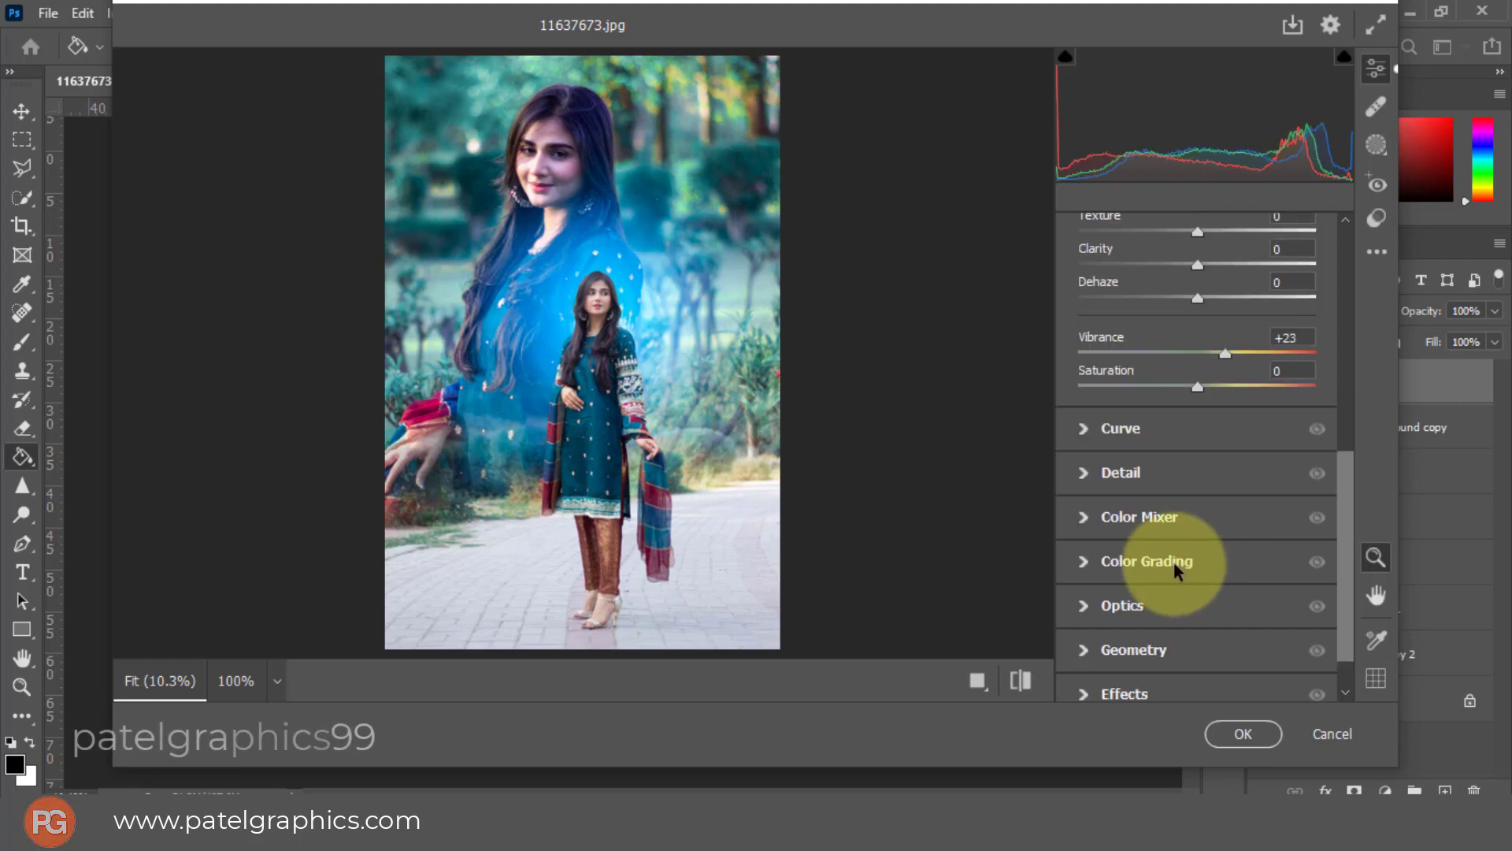
click(1085, 515)
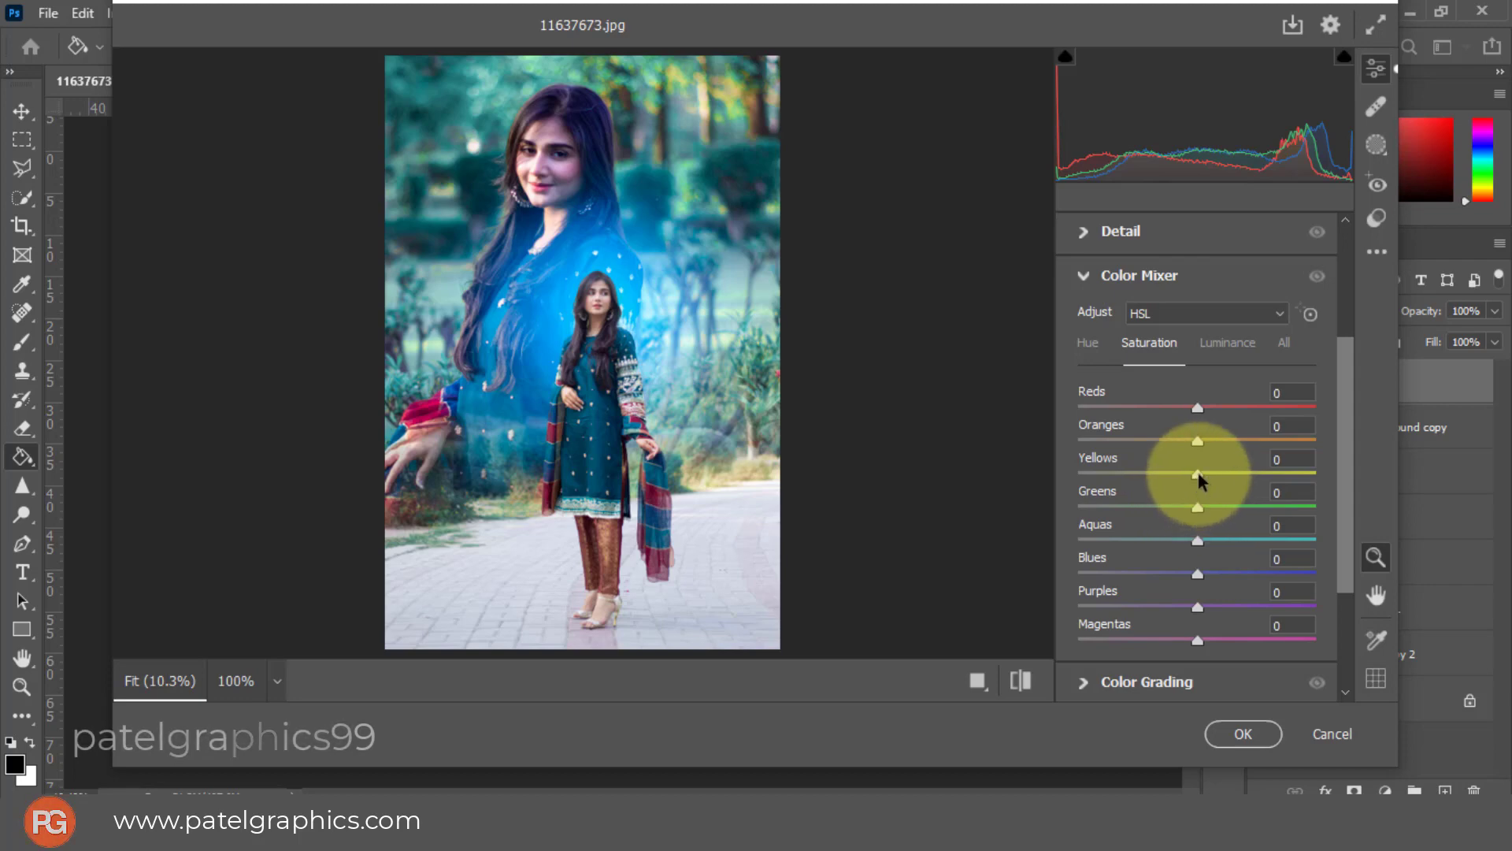
scroll(1158, 507, down, 3)
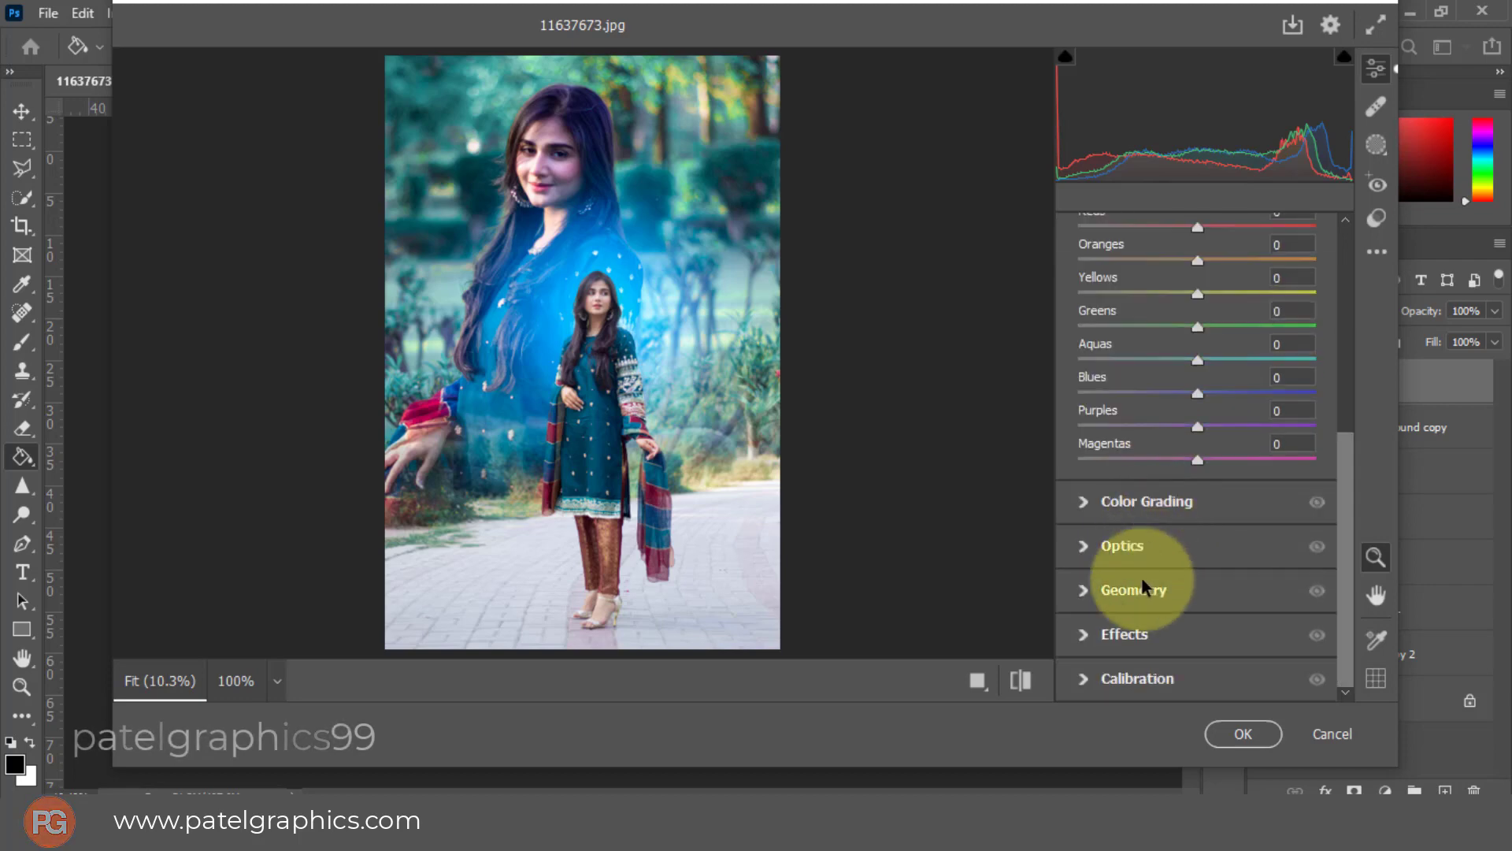
click(1081, 678)
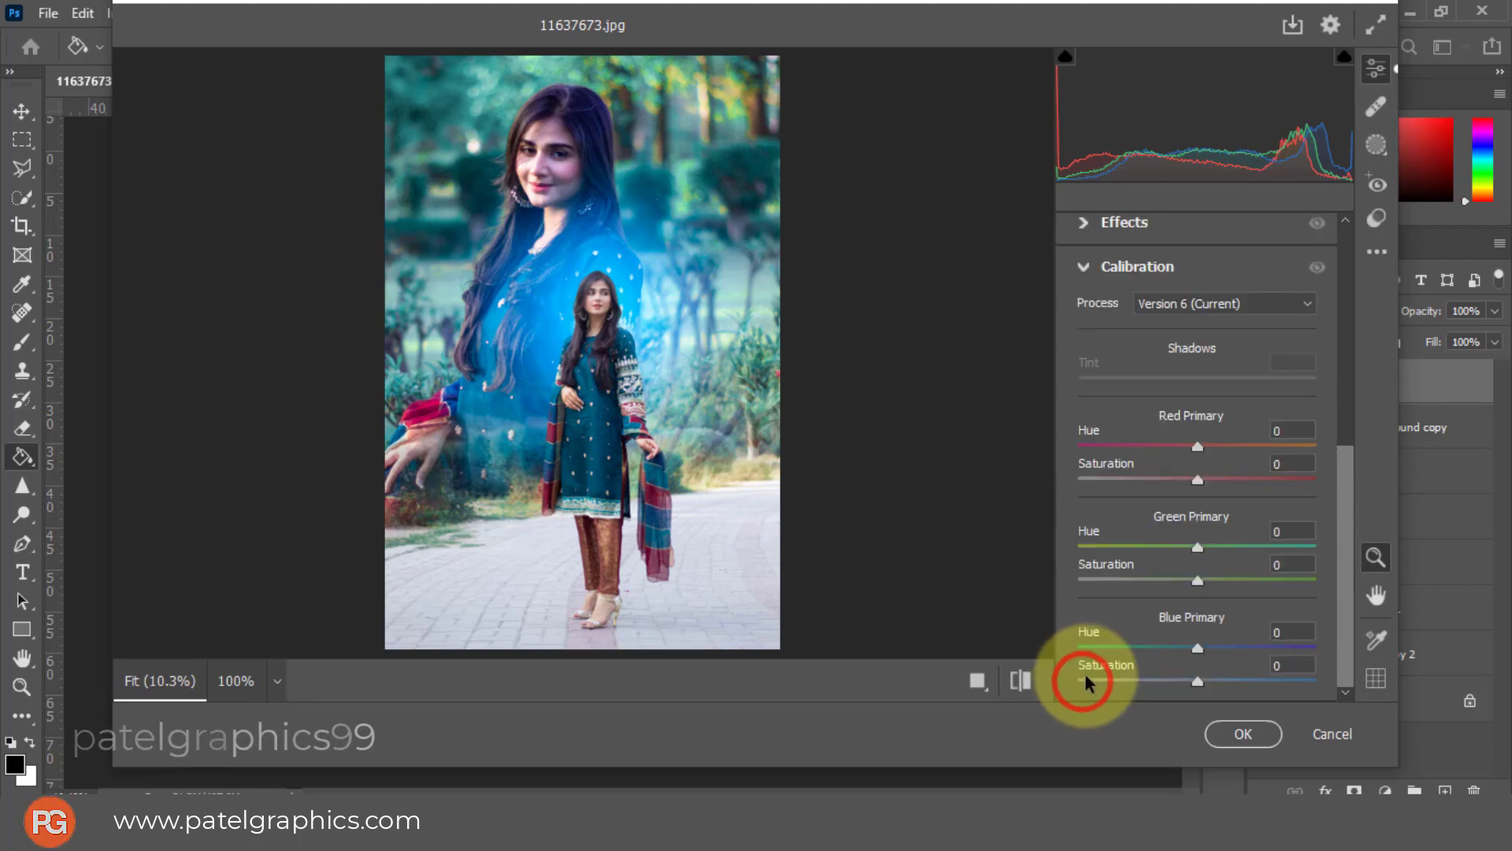
drag(1199, 680, 1213, 681)
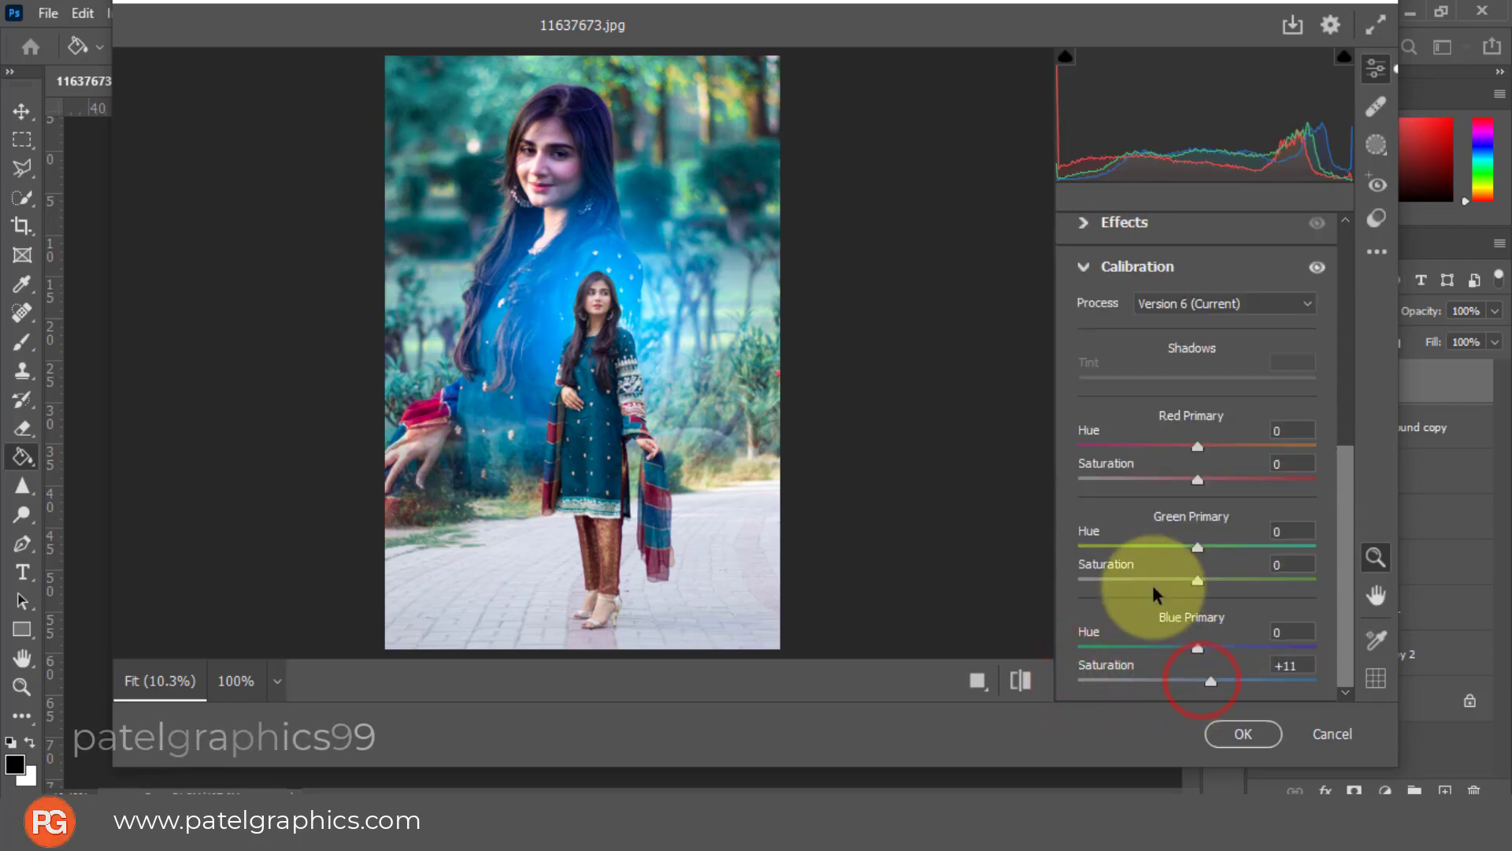
Add a slight negative vignette in the Effects settings and set the Basic Temperature to +11
click(1084, 224)
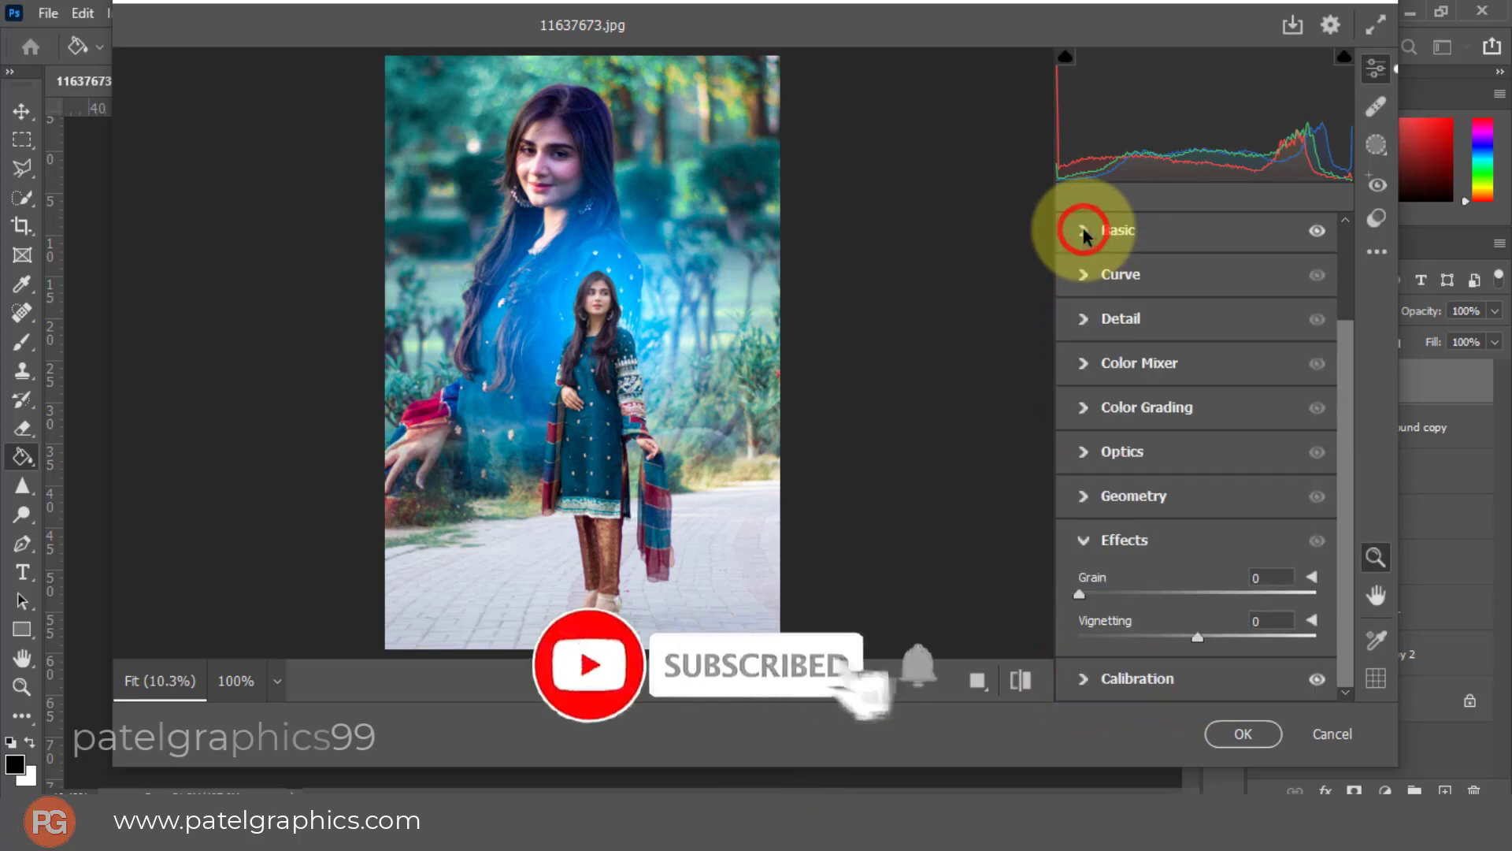
drag(1184, 639, 1176, 637)
scroll(1145, 504, up, 3)
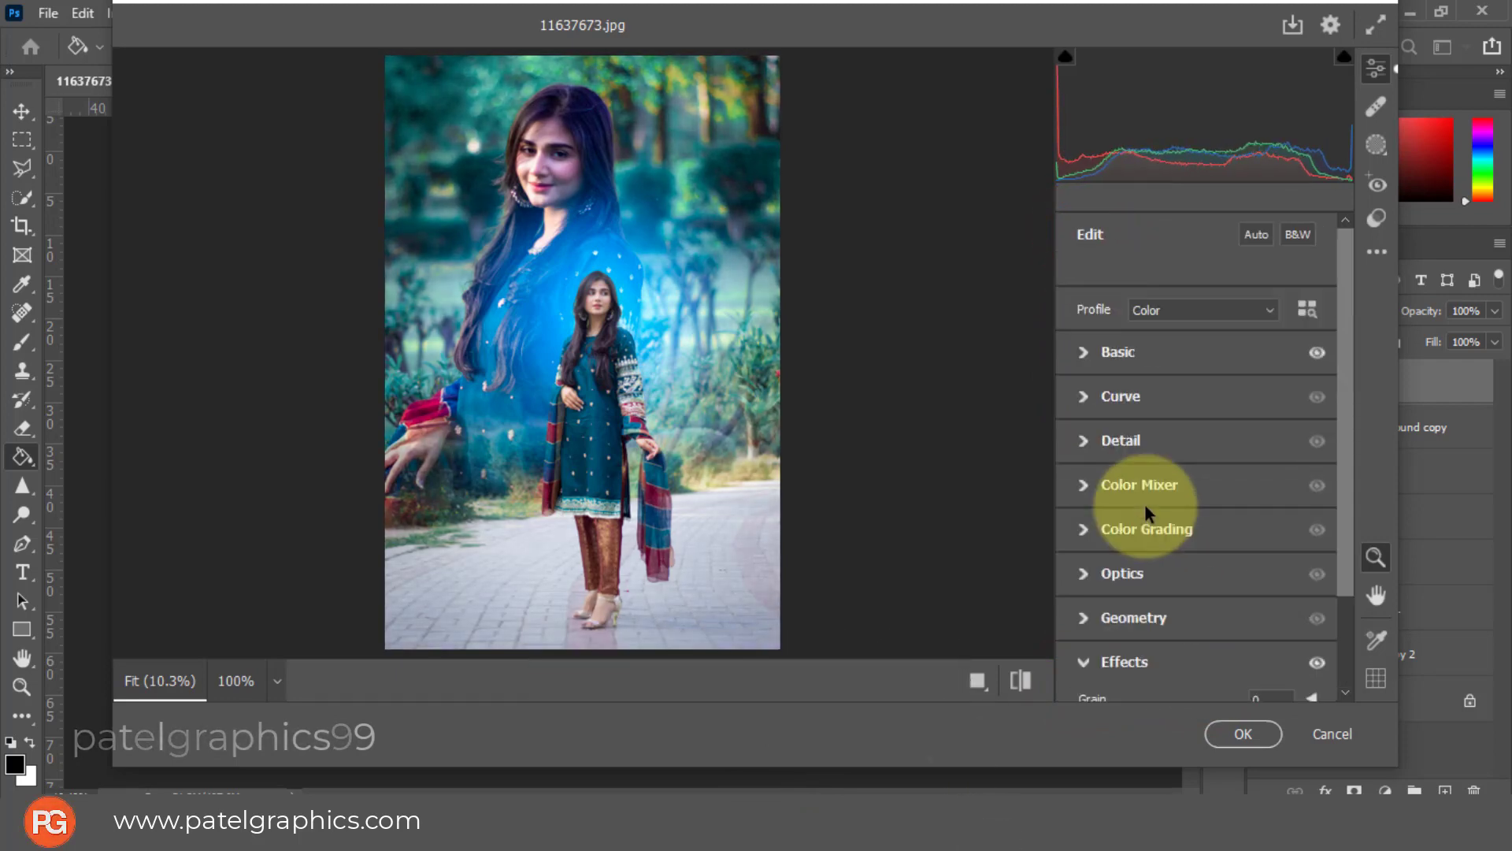
click(1085, 346)
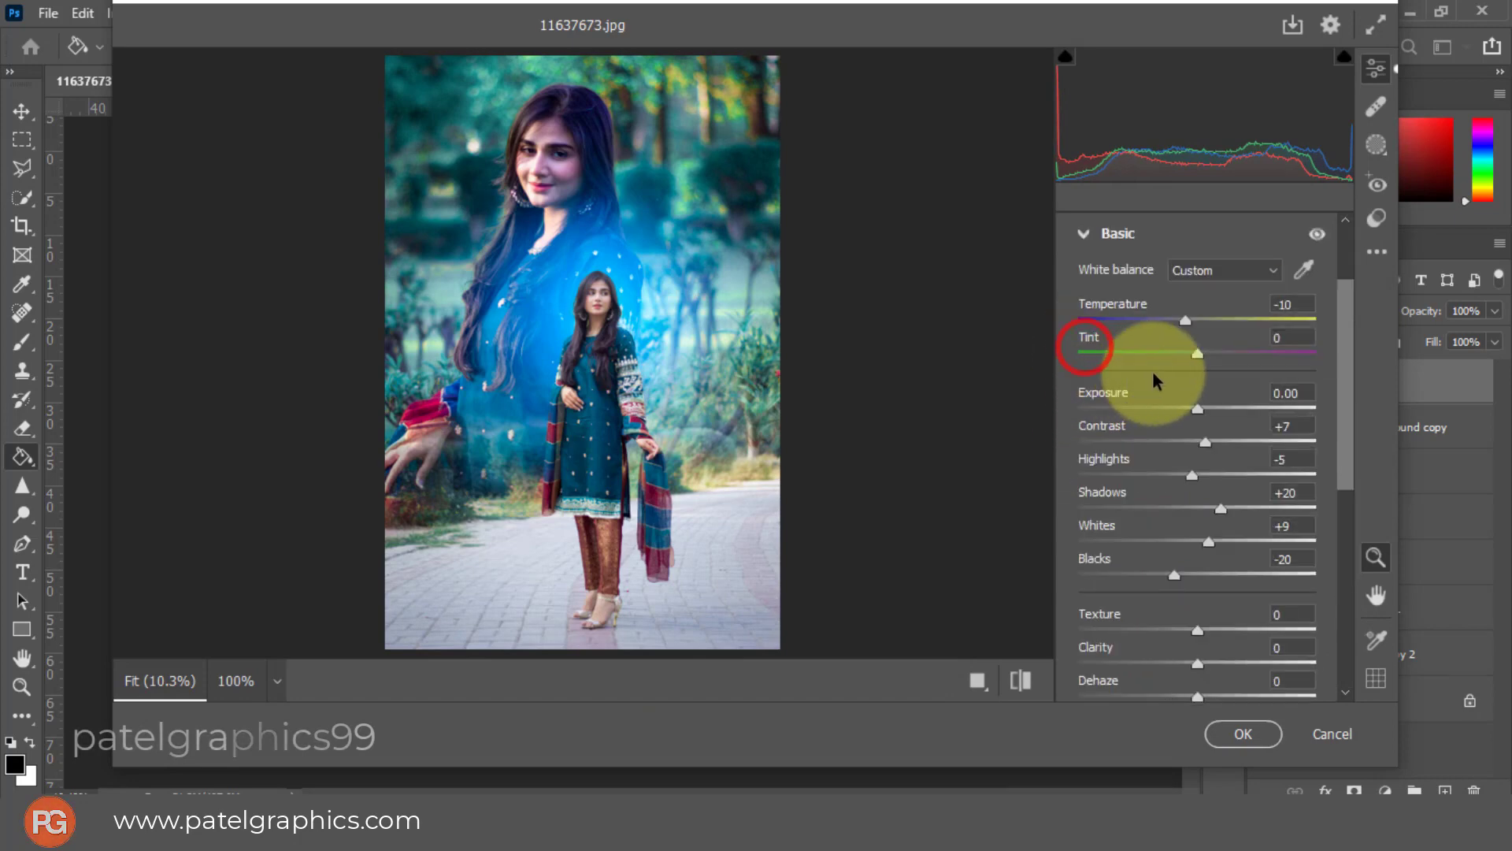
mouse_move(1187, 318)
mouse_down()
mouse_move(1217, 318)
mouse_move(1216, 356)
mouse_move(1193, 356)
mouse_move(1203, 319)
mouse_up()
drag(1205, 321, 1208, 321)
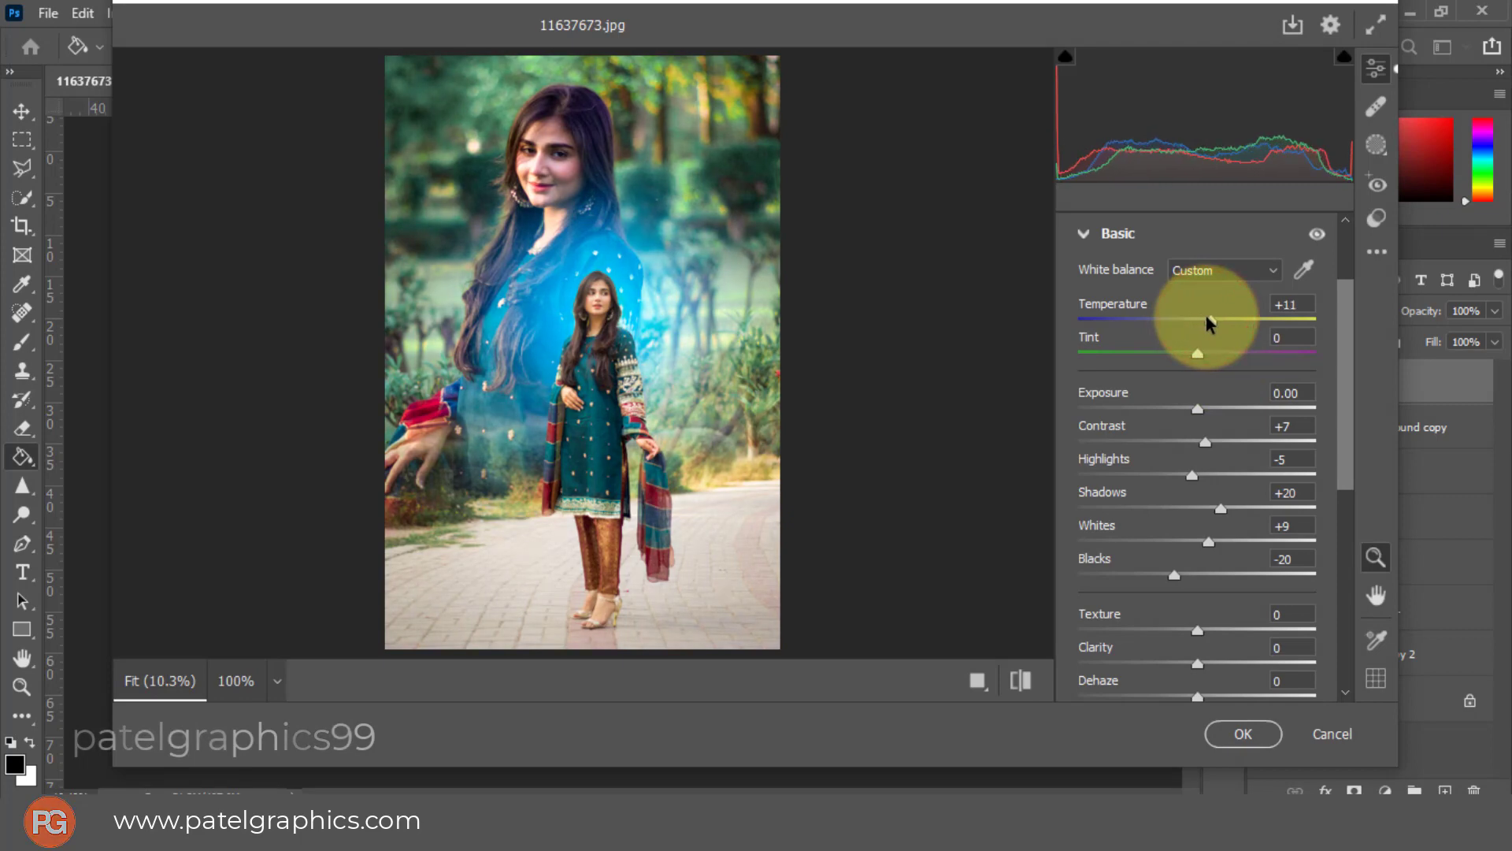
Set Noise Reduction to 15 in the Detail settings
scroll(1165, 528, down, 5)
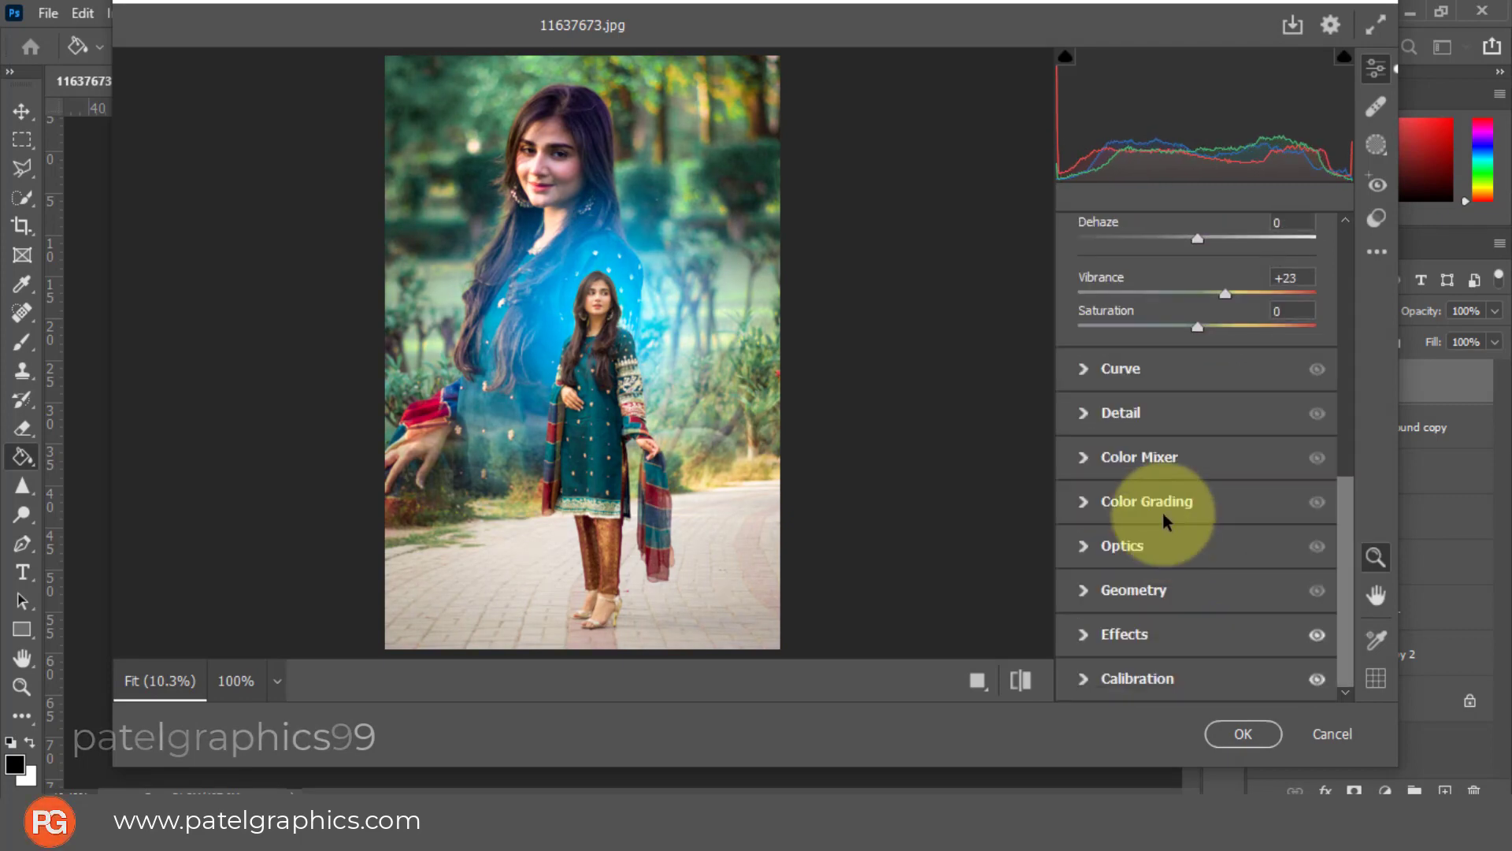
click(1088, 415)
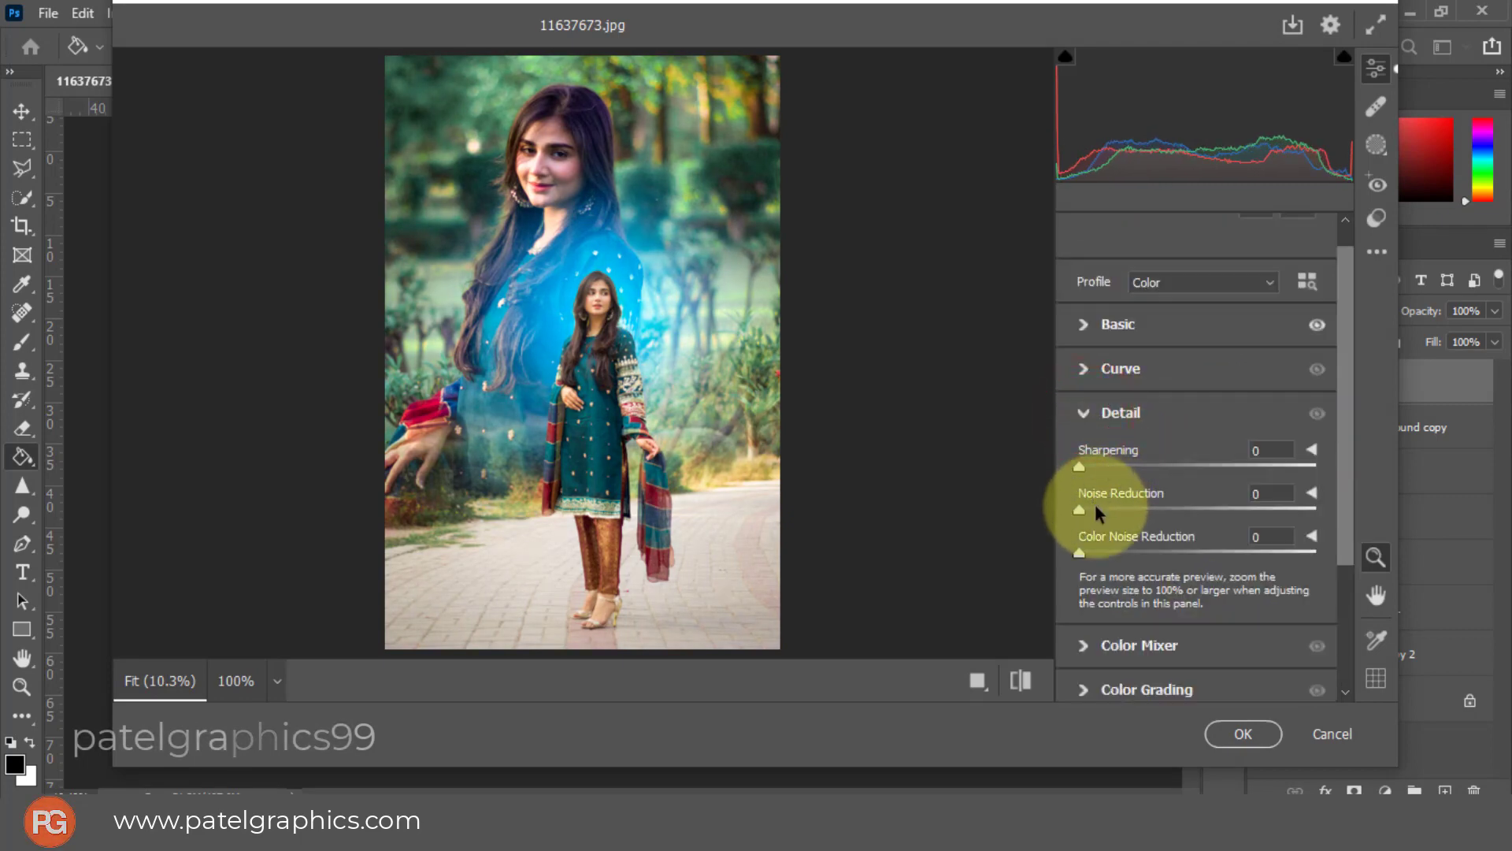
drag(1095, 508, 1143, 520)
In the Color Mixer's HSL saturation settings, set Yellows to -100 and Greens to -32
scroll(1142, 516, down, 4)
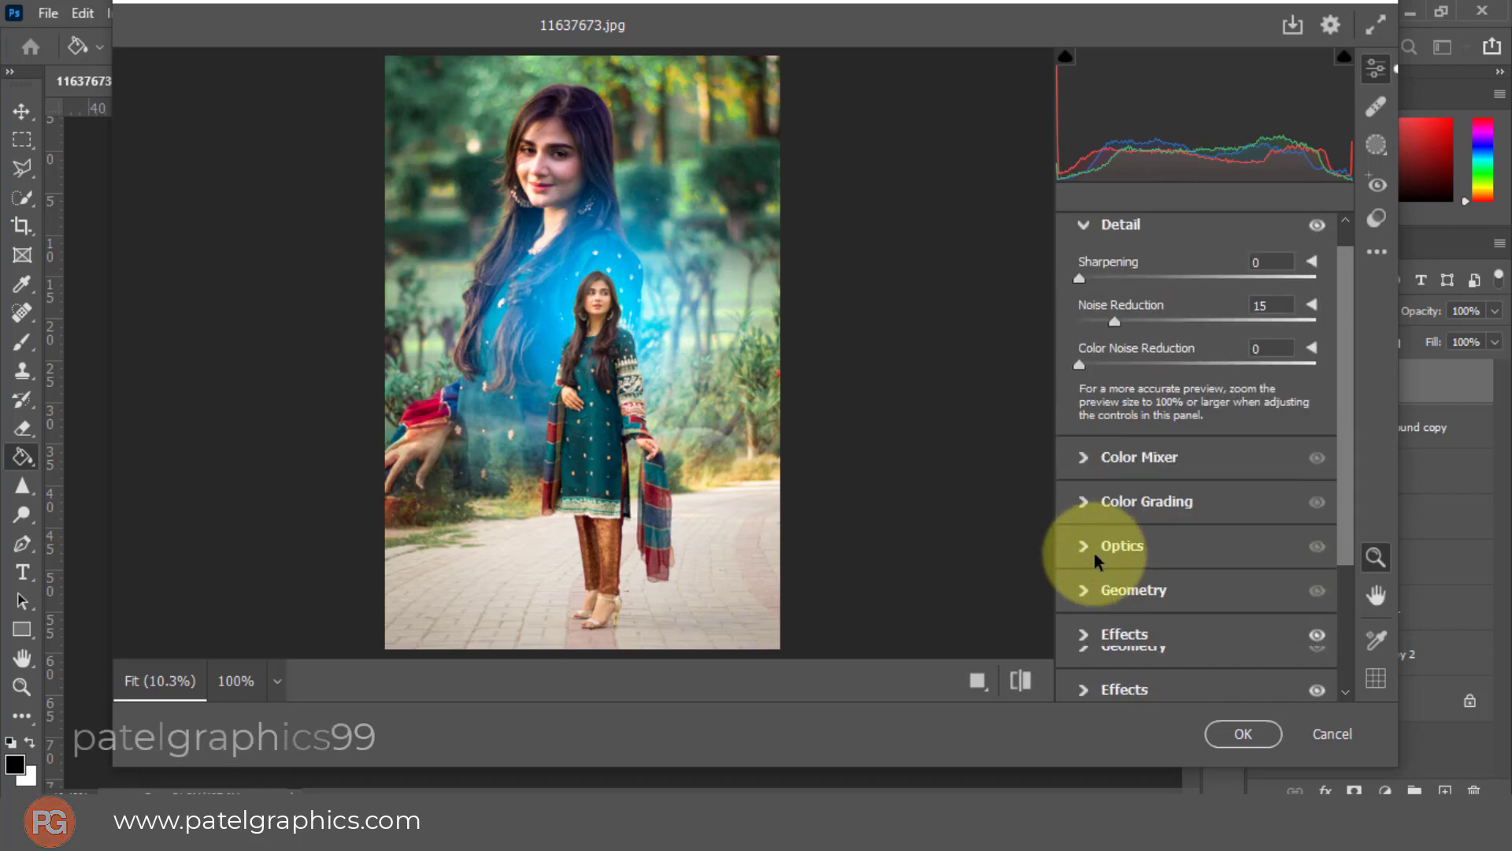
click(1086, 455)
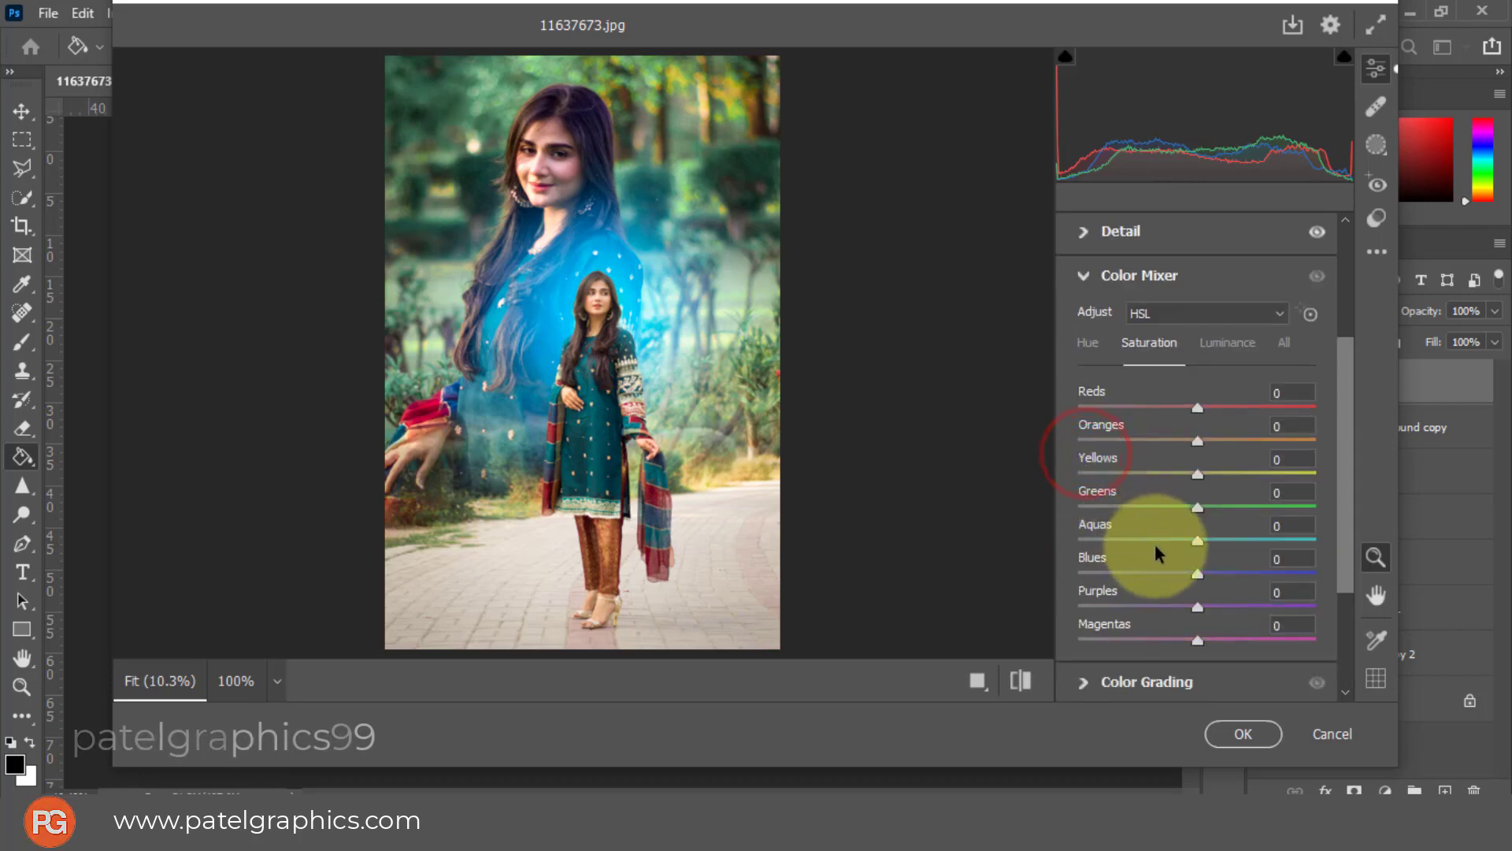
click(1213, 344)
click(1169, 344)
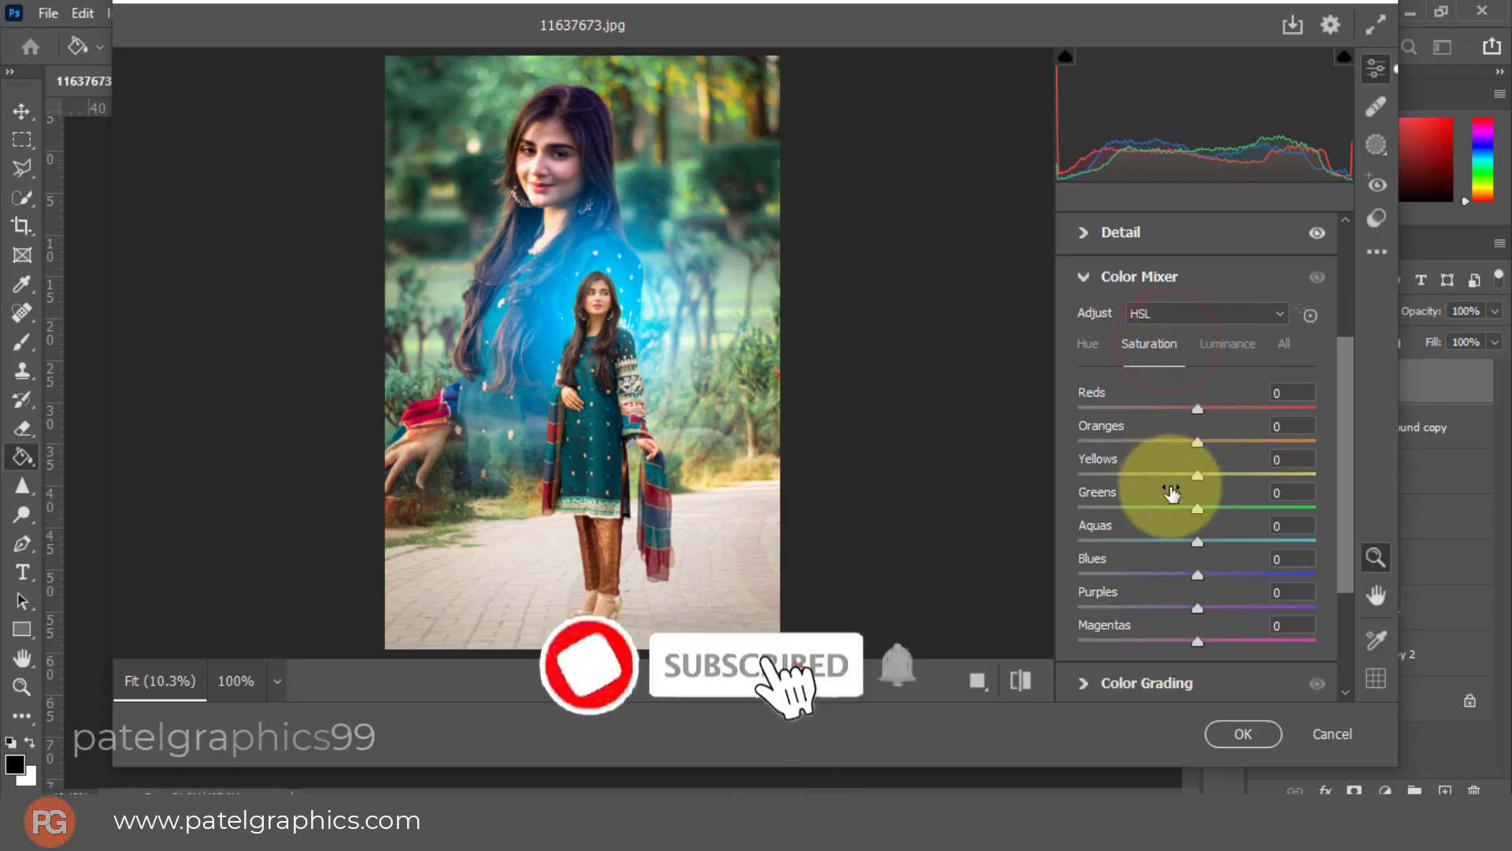
drag(1166, 475, 1053, 472)
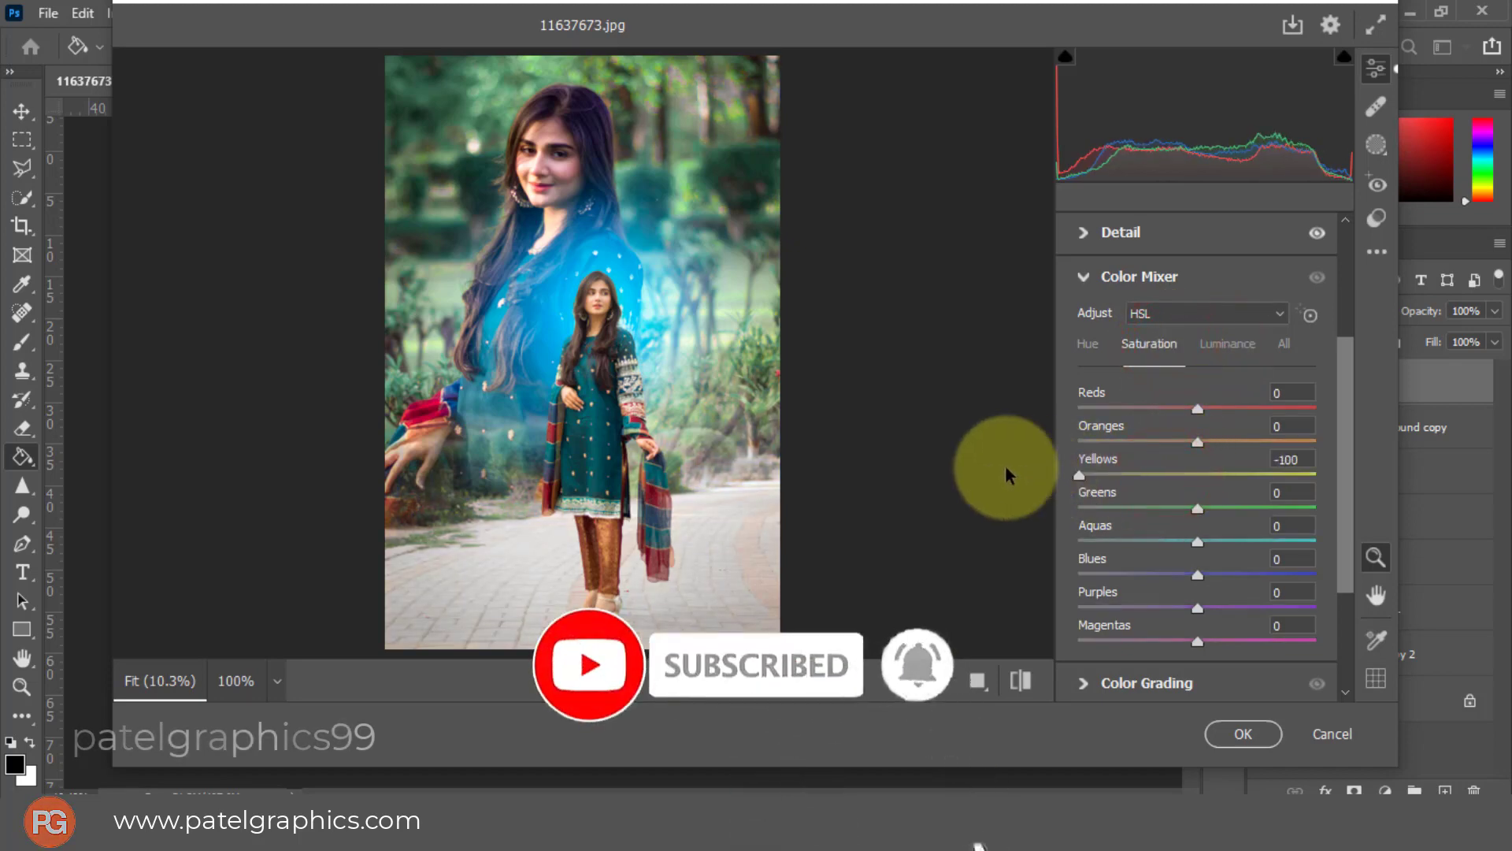
click(1088, 343)
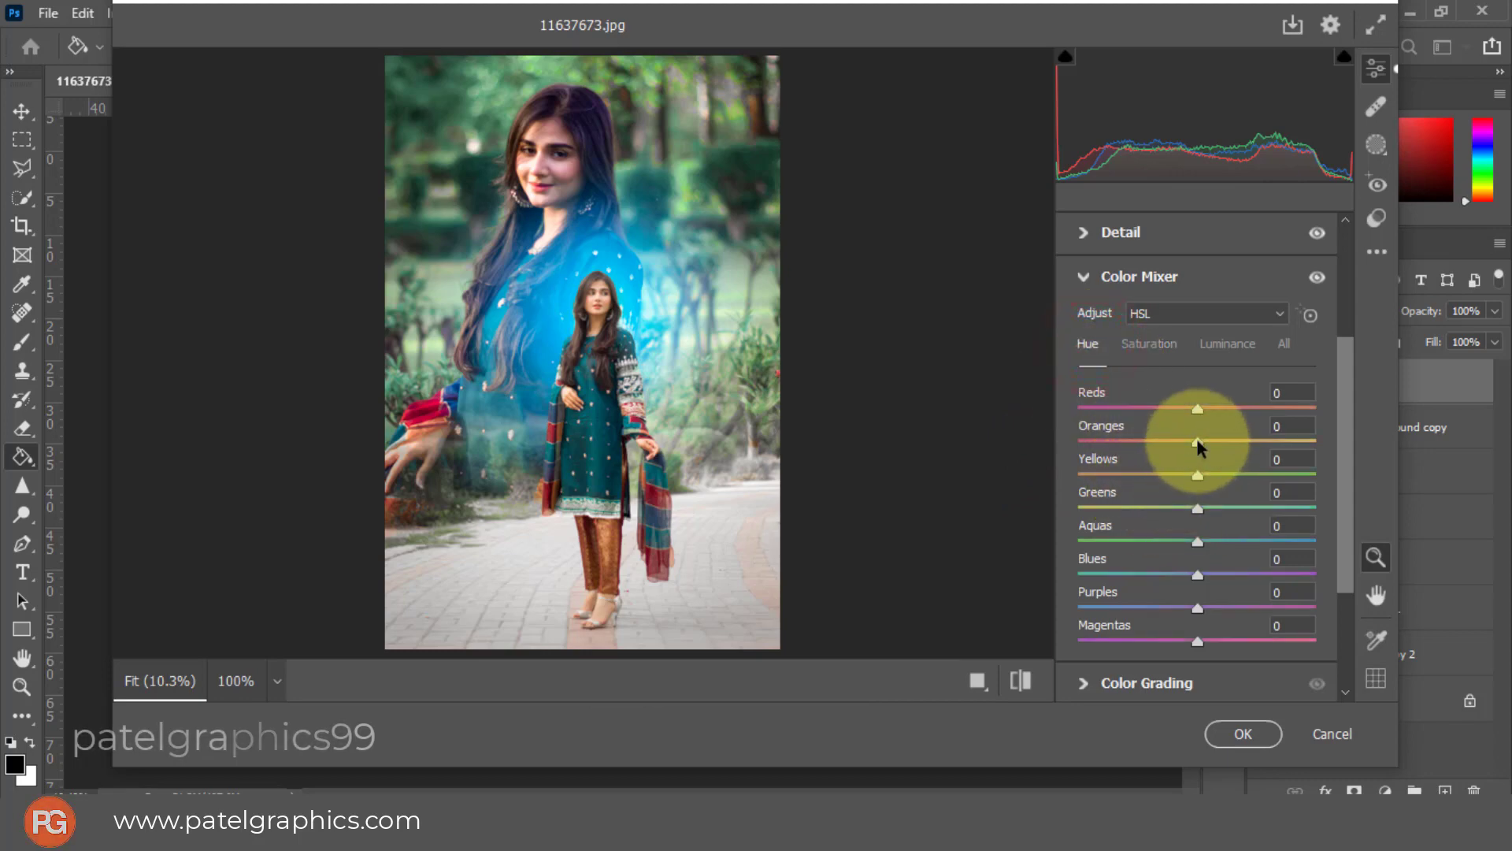
mouse_move(1197, 438)
mouse_down()
mouse_move(1221, 440)
mouse_move(1188, 439)
mouse_up()
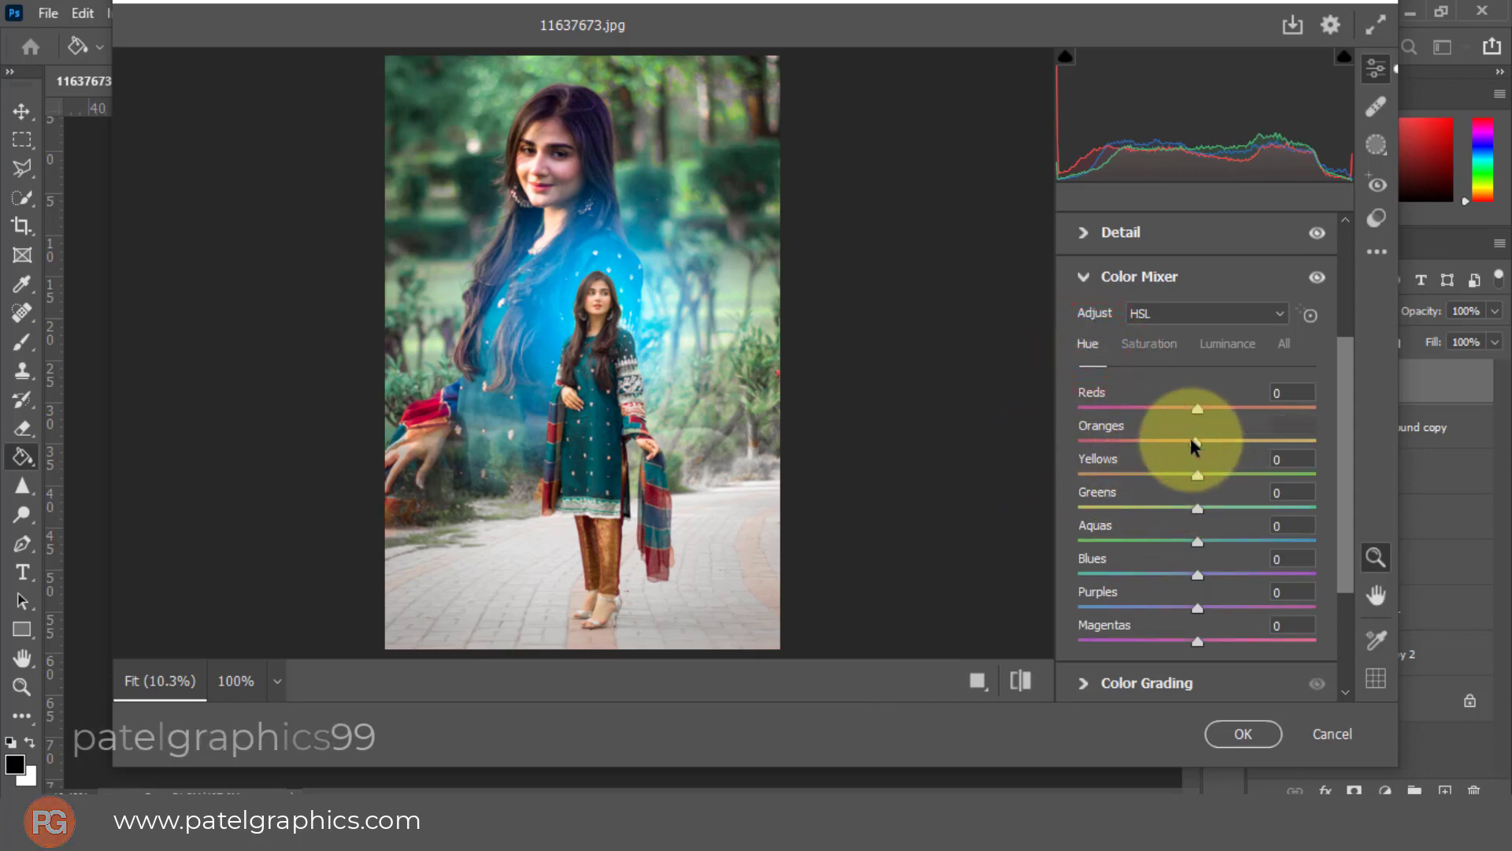
click(1156, 349)
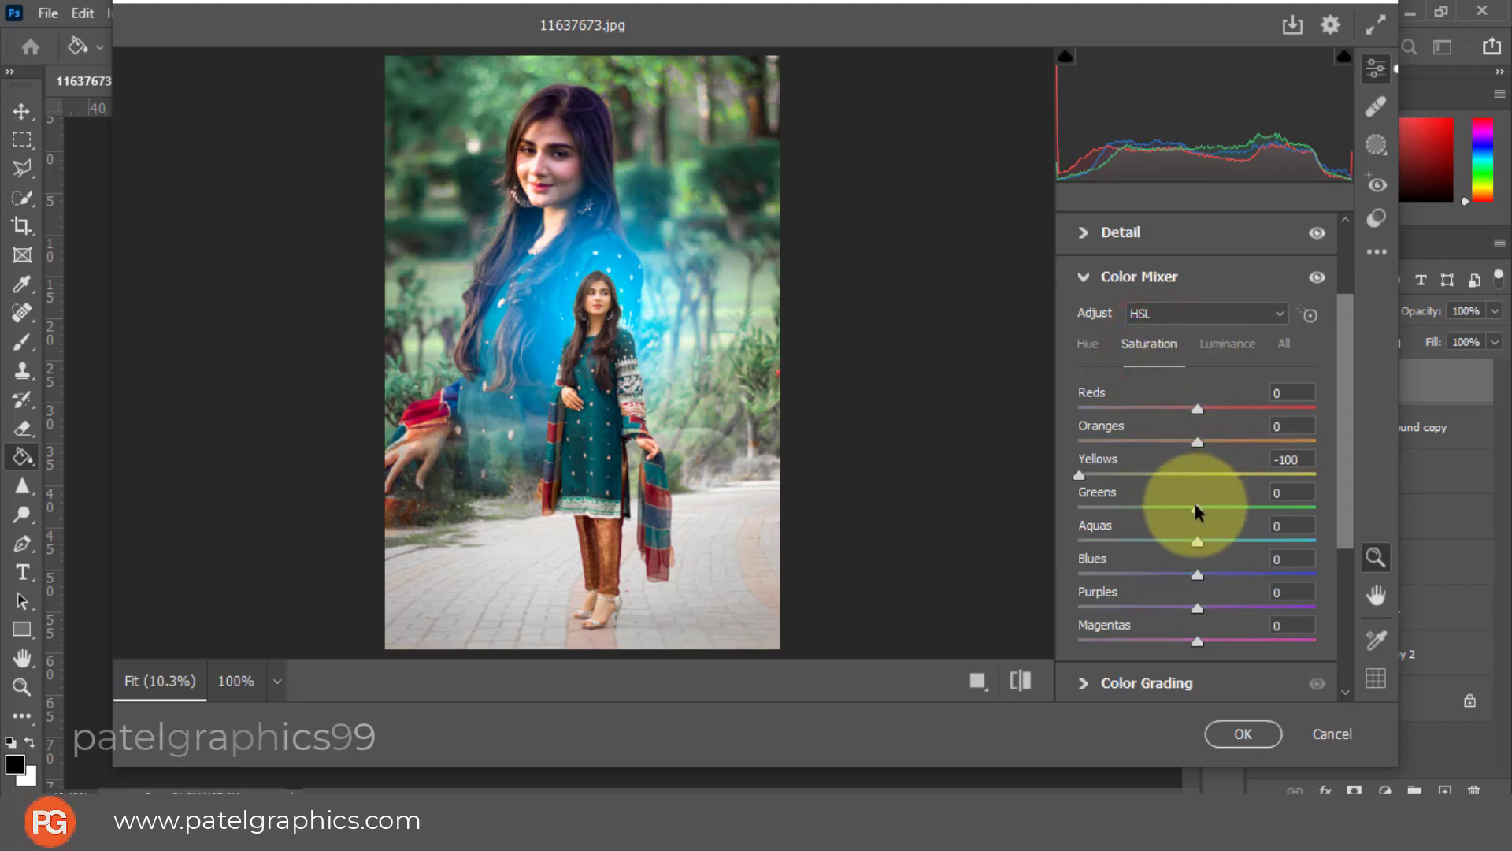
drag(1195, 507, 1159, 506)
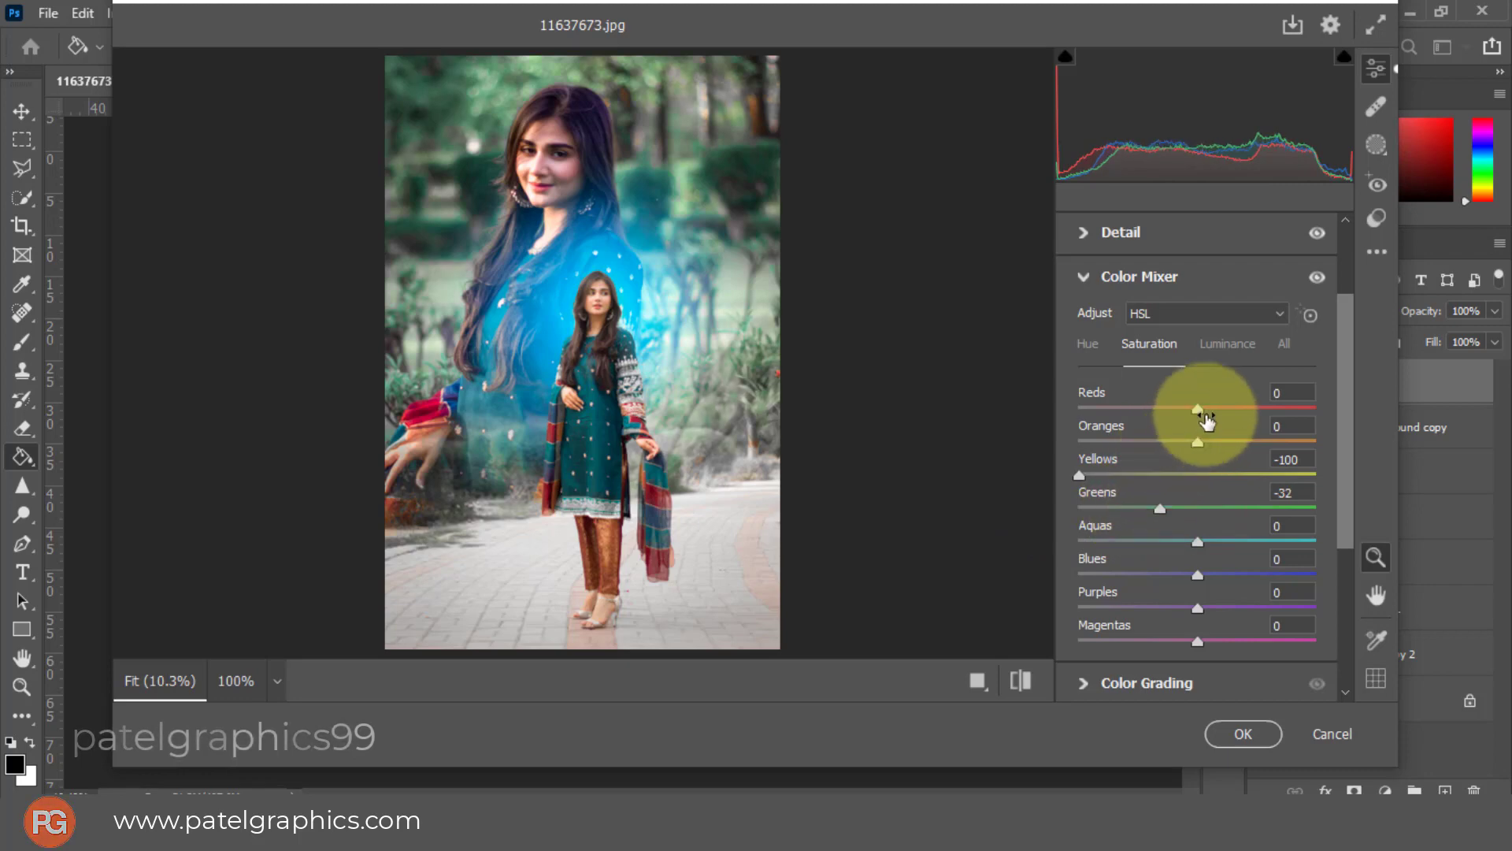
In the Color Mixer's luminance settings, set Oranges to +17 and Yellows to +10
click(1235, 351)
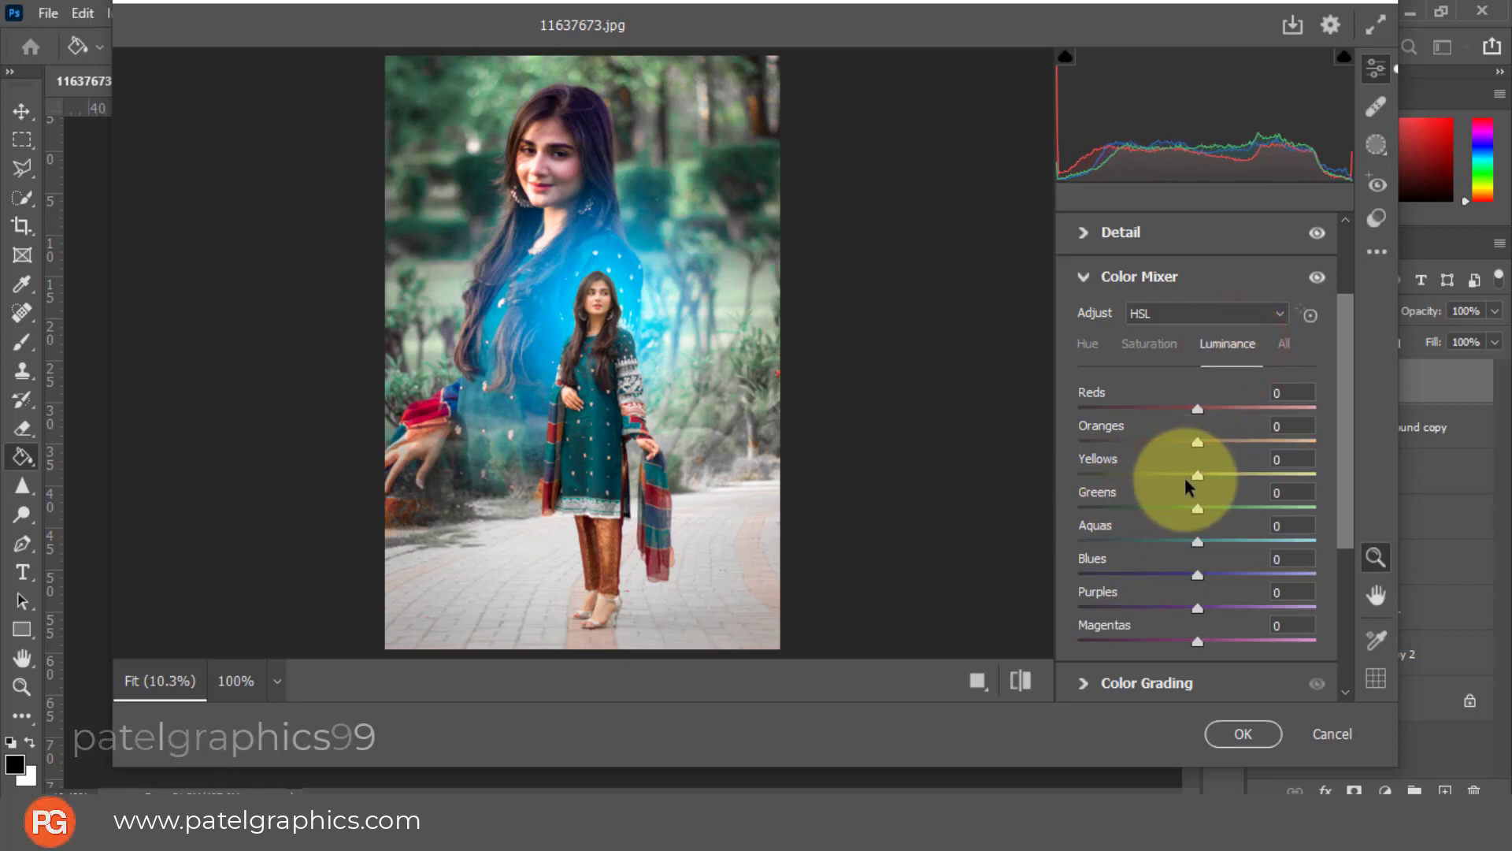
drag(1197, 475, 1217, 437)
scroll(1205, 488, down, 3)
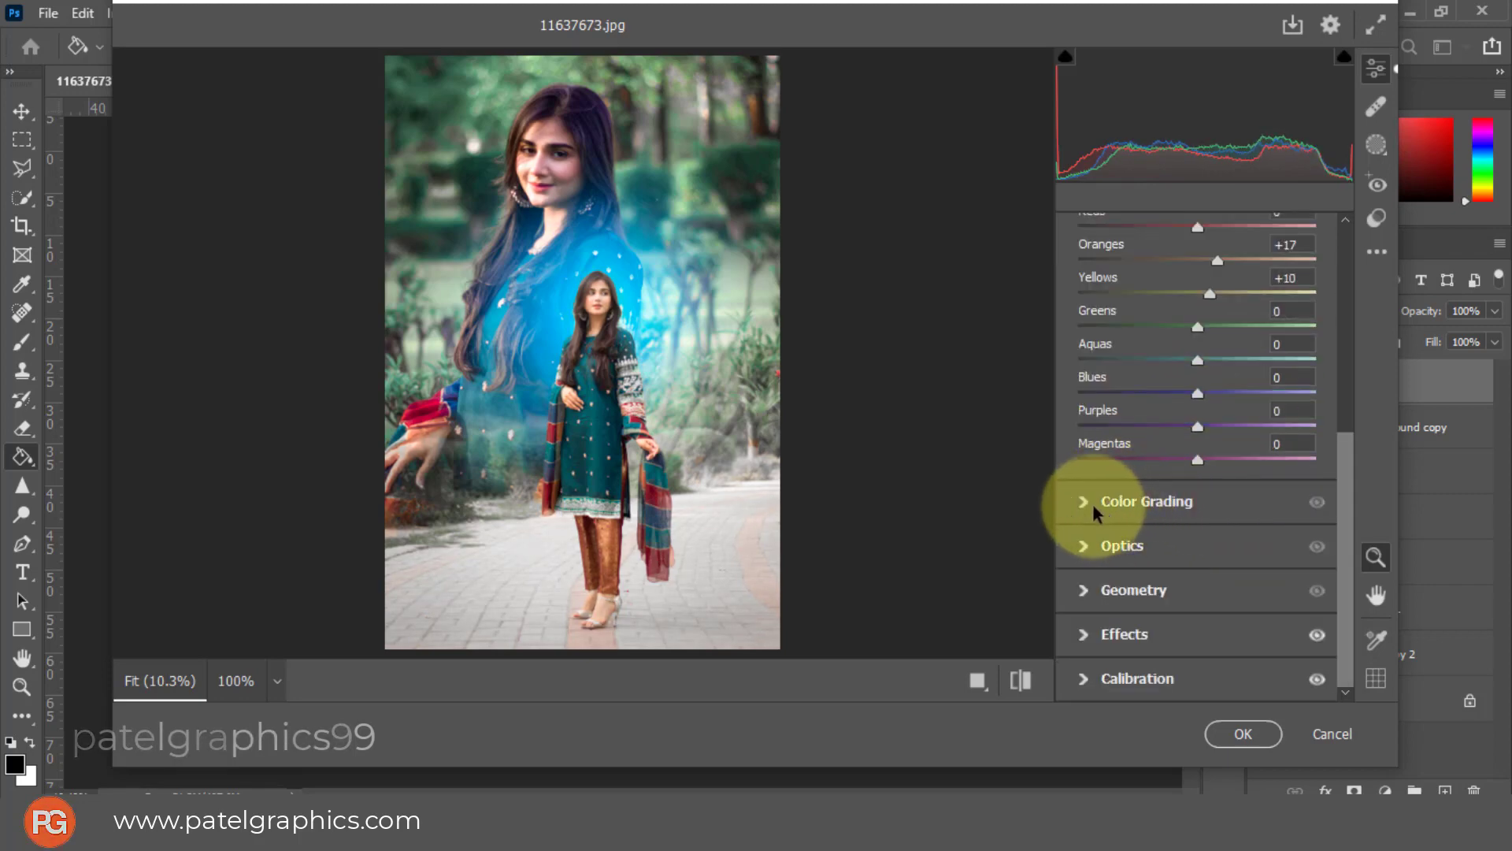
Adjust Color Grading luminance to -12 for the shadows and 3 for the midtones, and raise the highlights slightly
click(1090, 501)
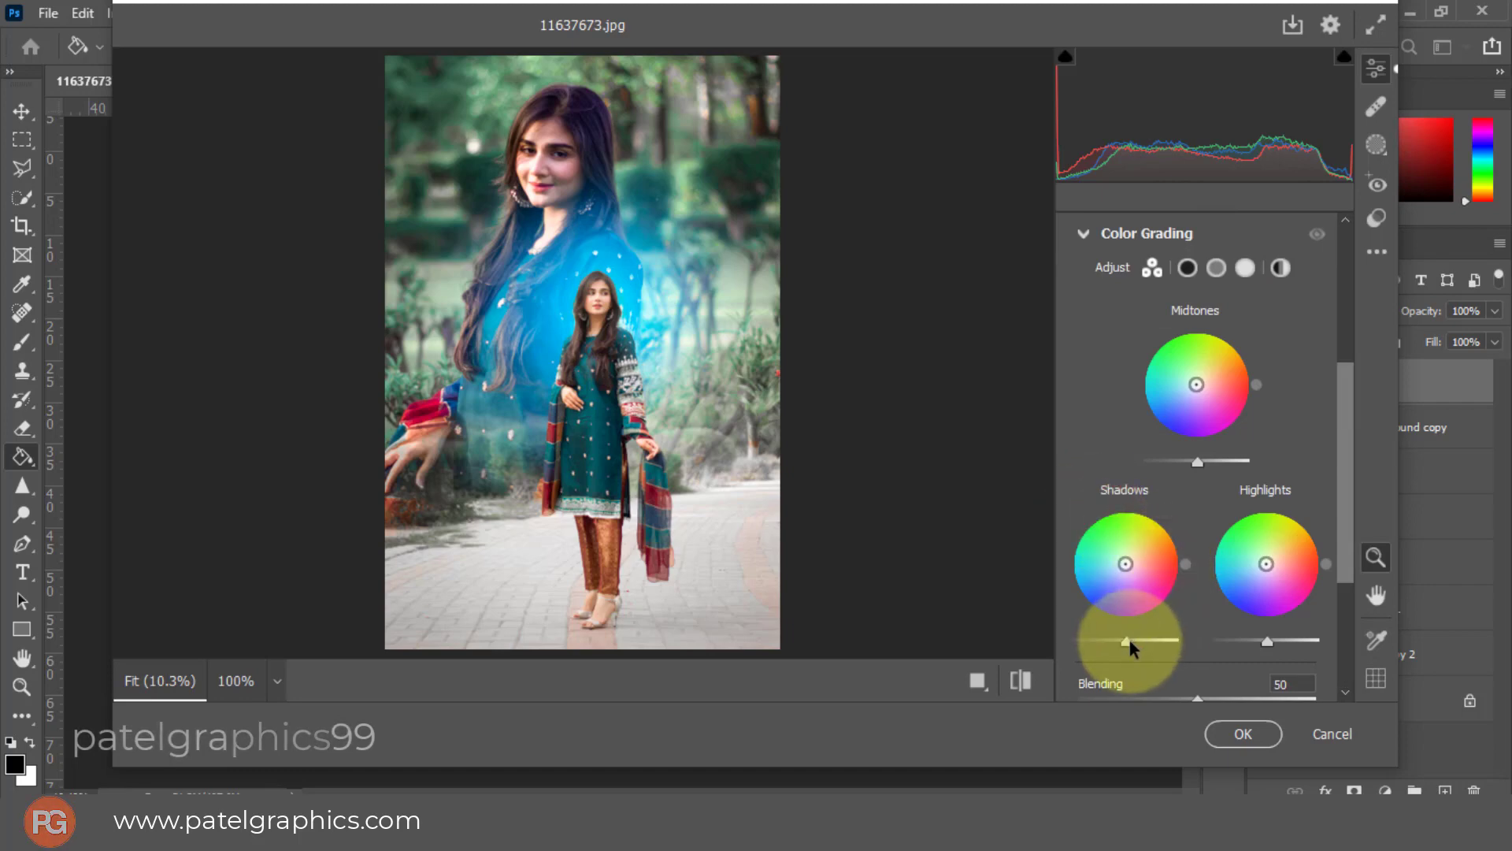
mouse_move(1128, 636)
mouse_down()
mouse_move(1140, 639)
mouse_move(1122, 637)
mouse_up()
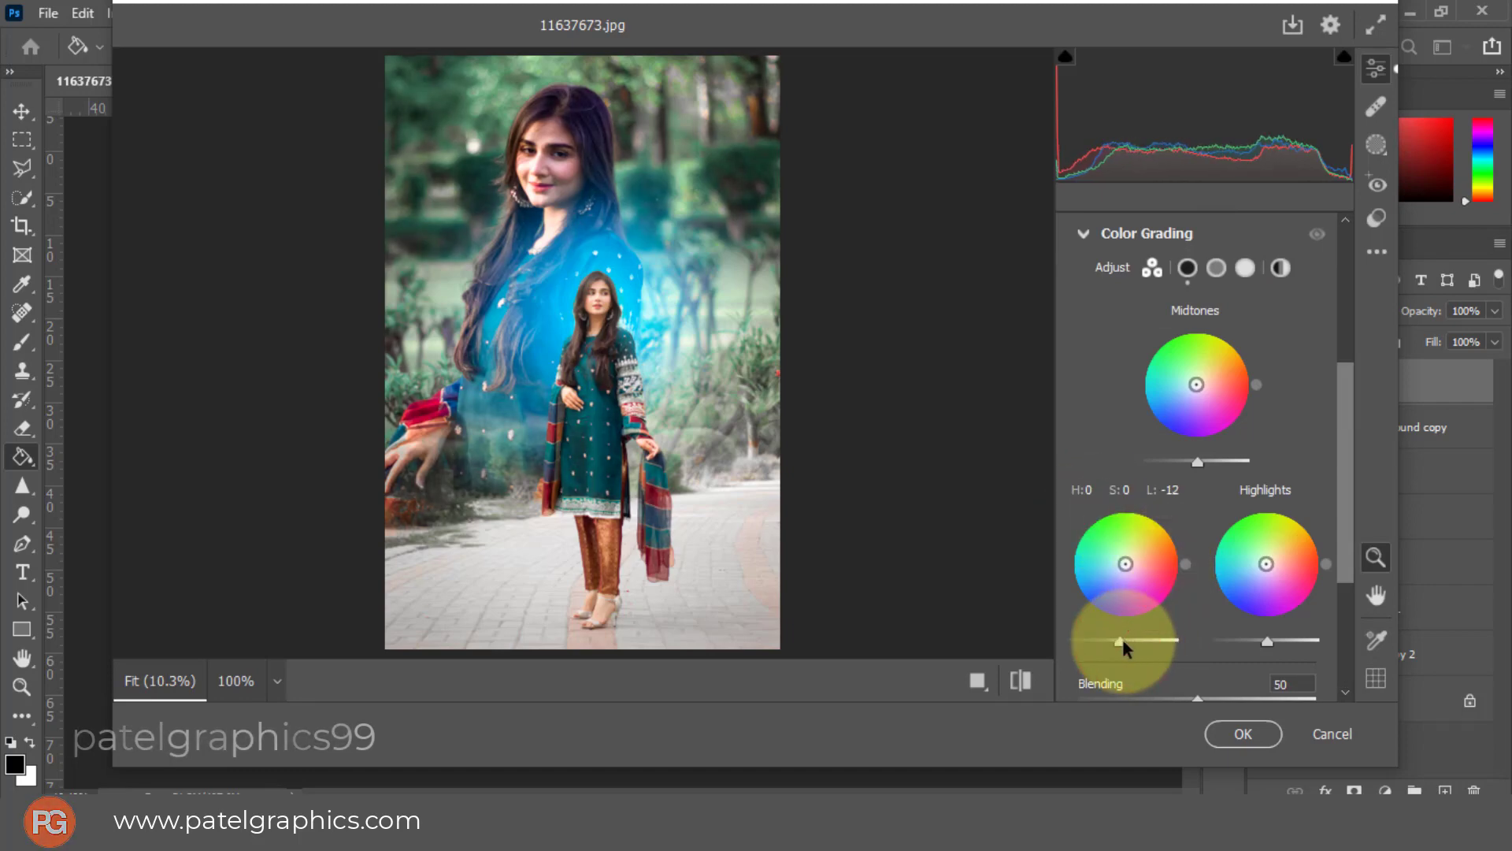
drag(1267, 640, 1272, 642)
drag(1194, 459, 1198, 461)
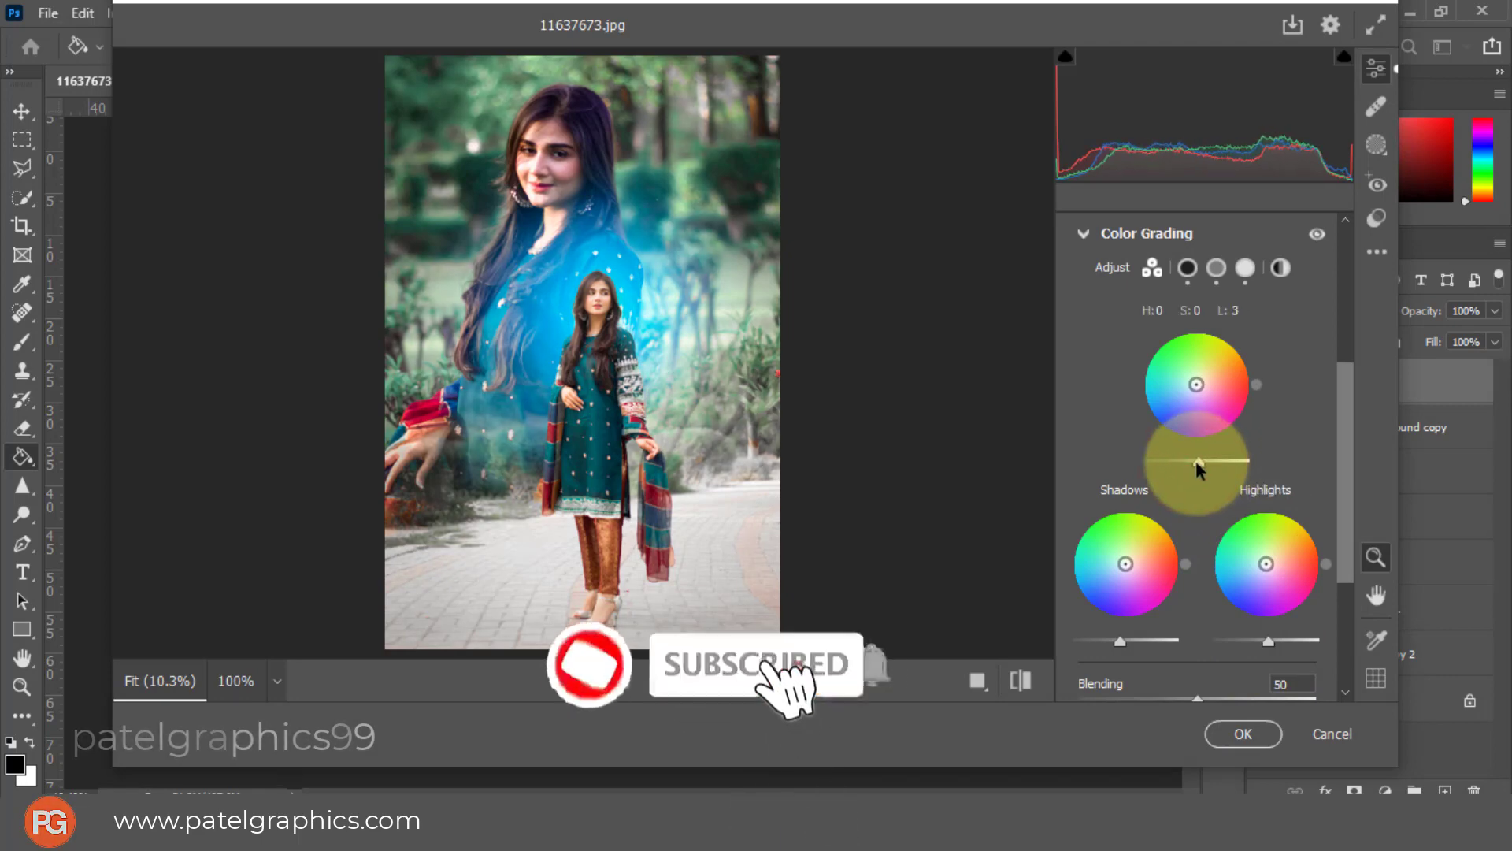
Set the Effects Vignetting to -39 and apply the Camera Raw adjustments to Layer 4
scroll(1198, 677, down, 3)
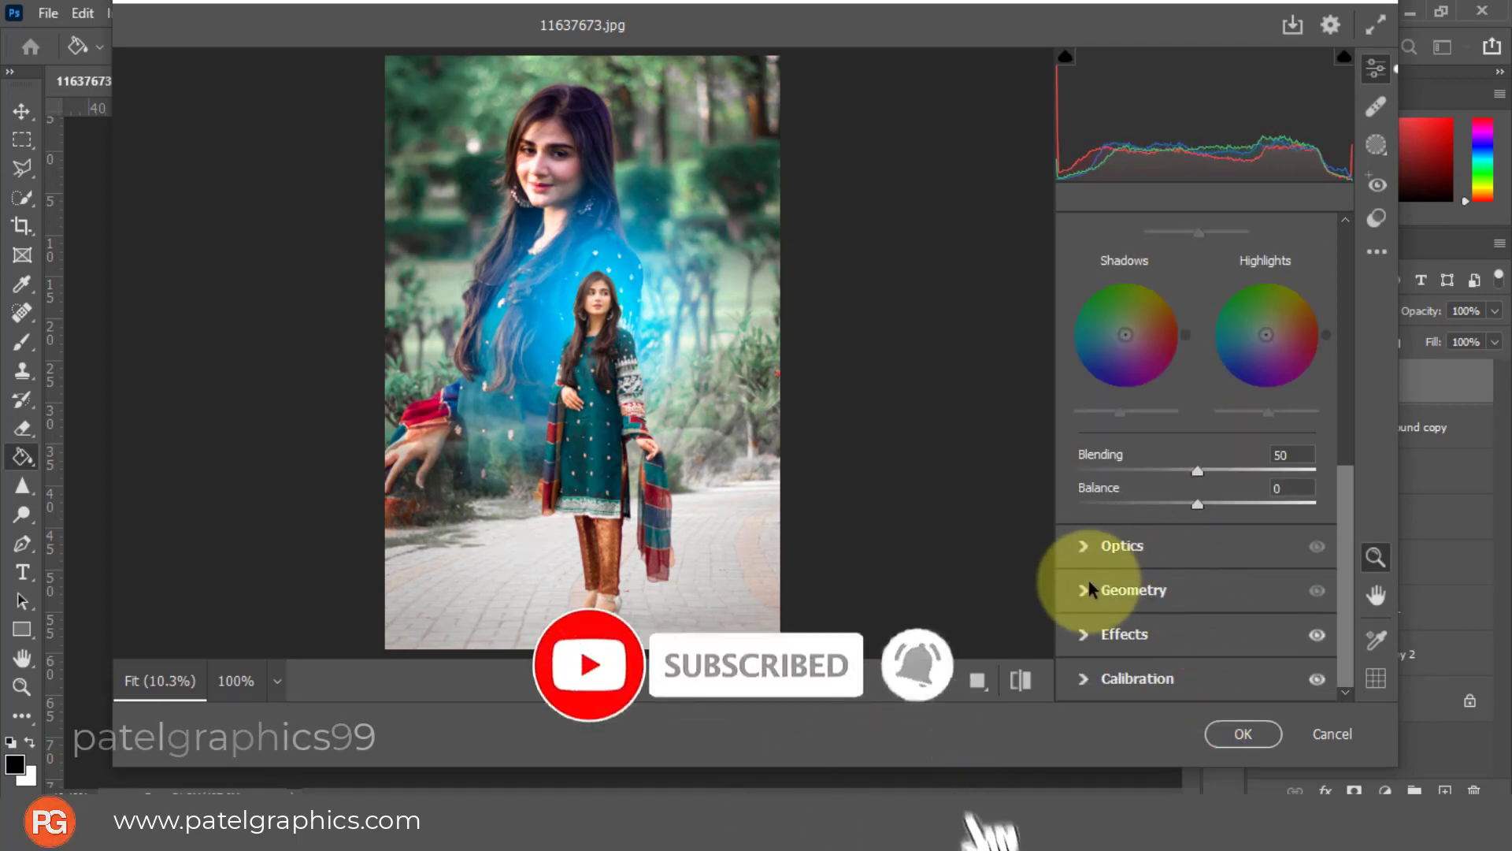
click(1087, 633)
drag(1084, 632, 1150, 637)
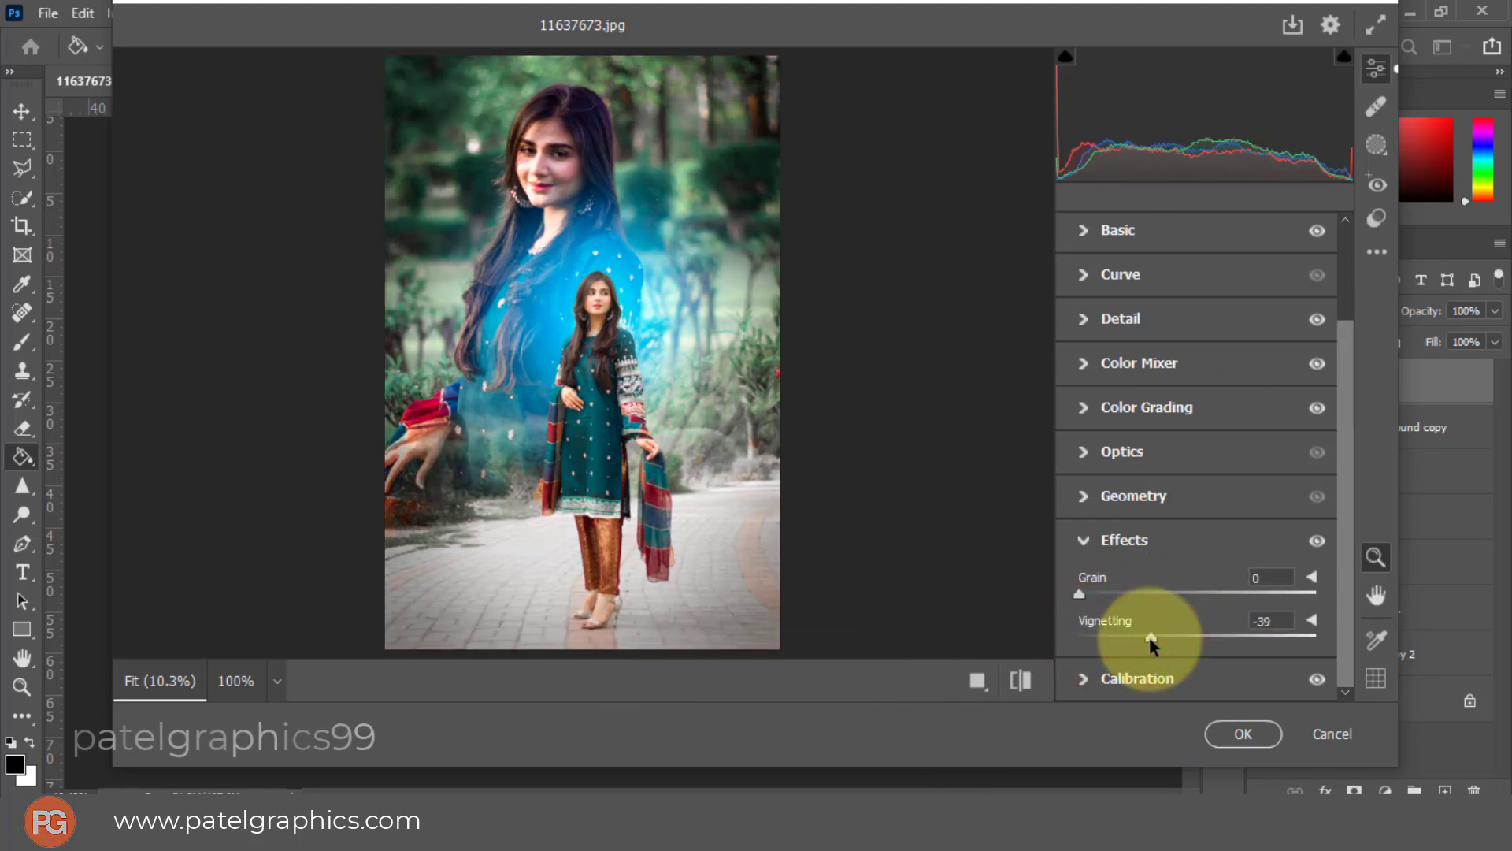
click(1240, 733)
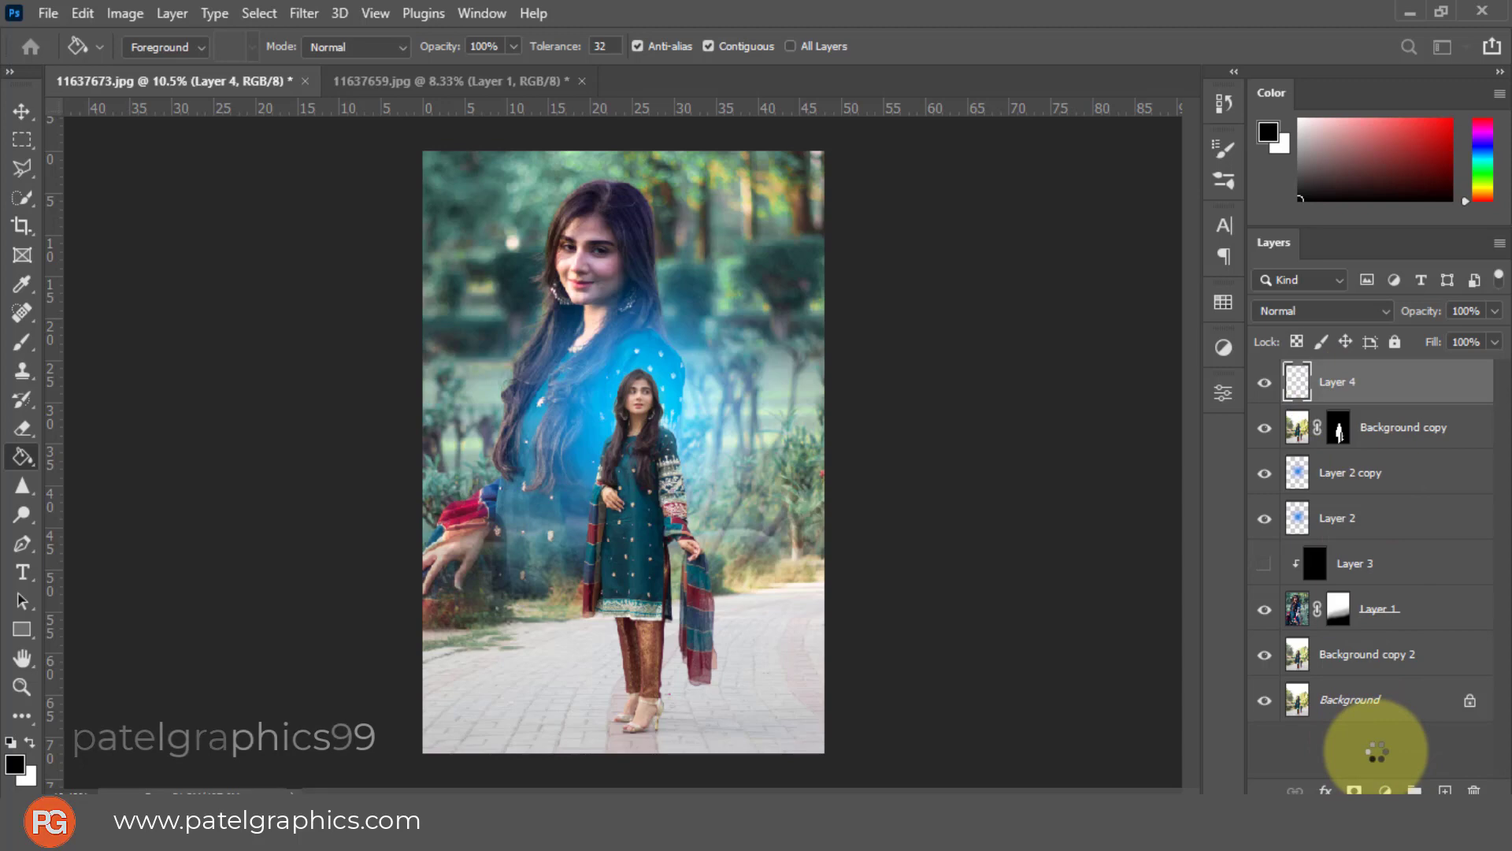
Add a Color Lookup adjustment layer above Layer 4 using the 2Strip.look 3DLUT file
click(1384, 788)
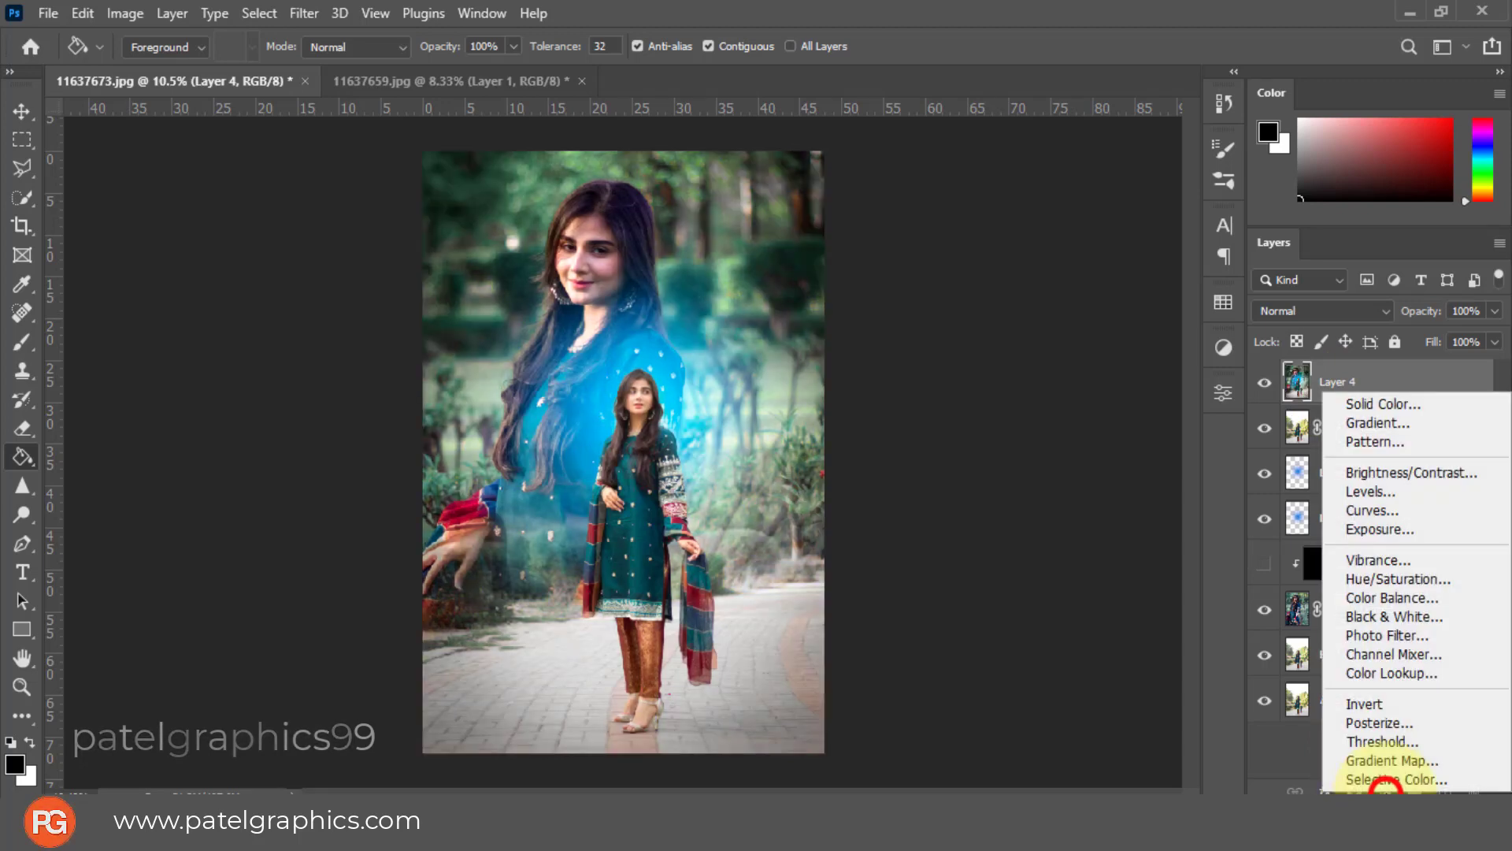
click(1394, 675)
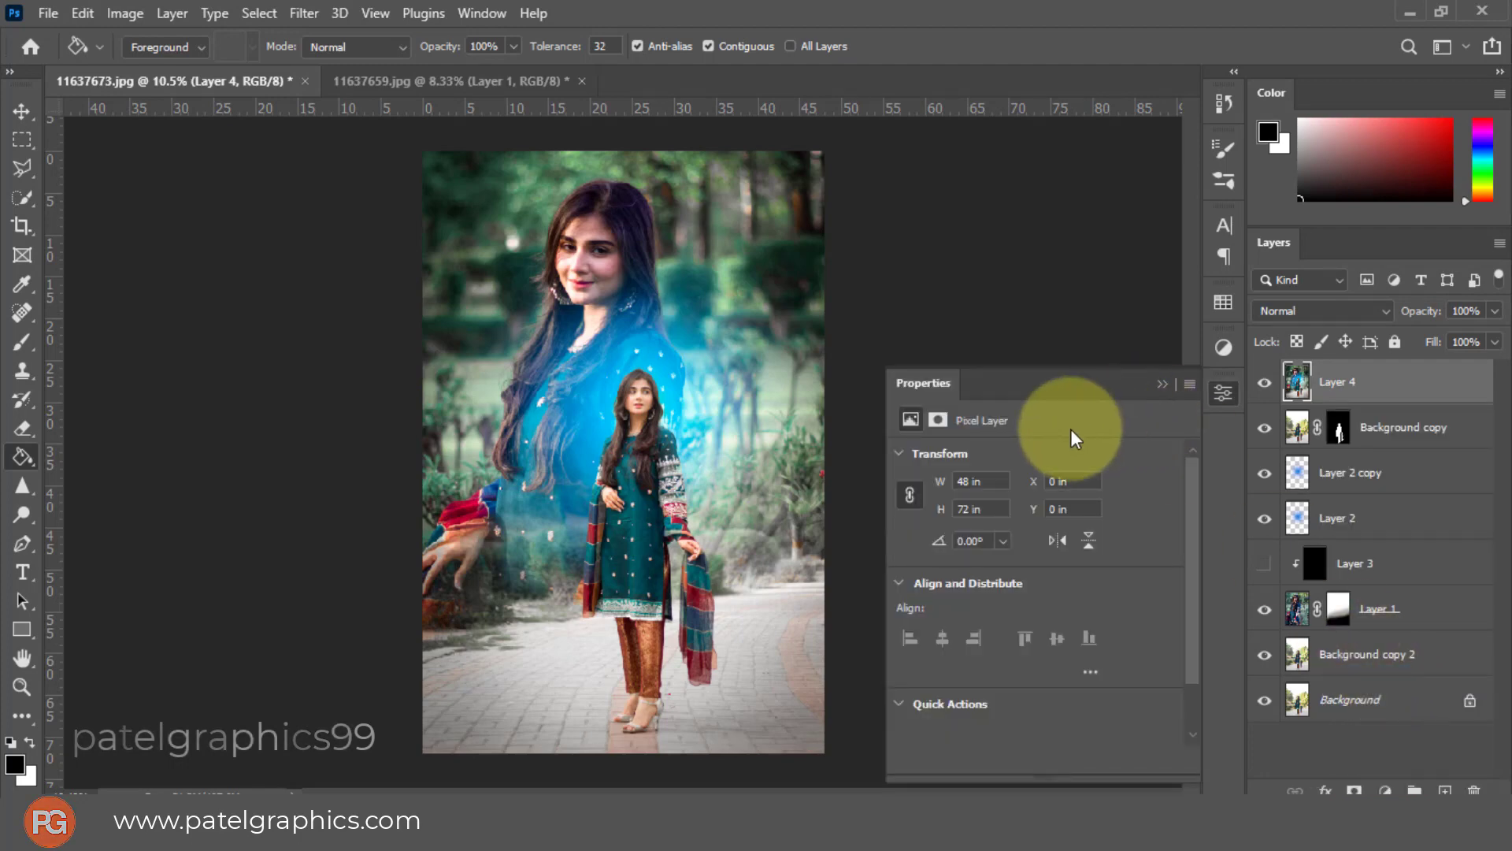
click(1016, 459)
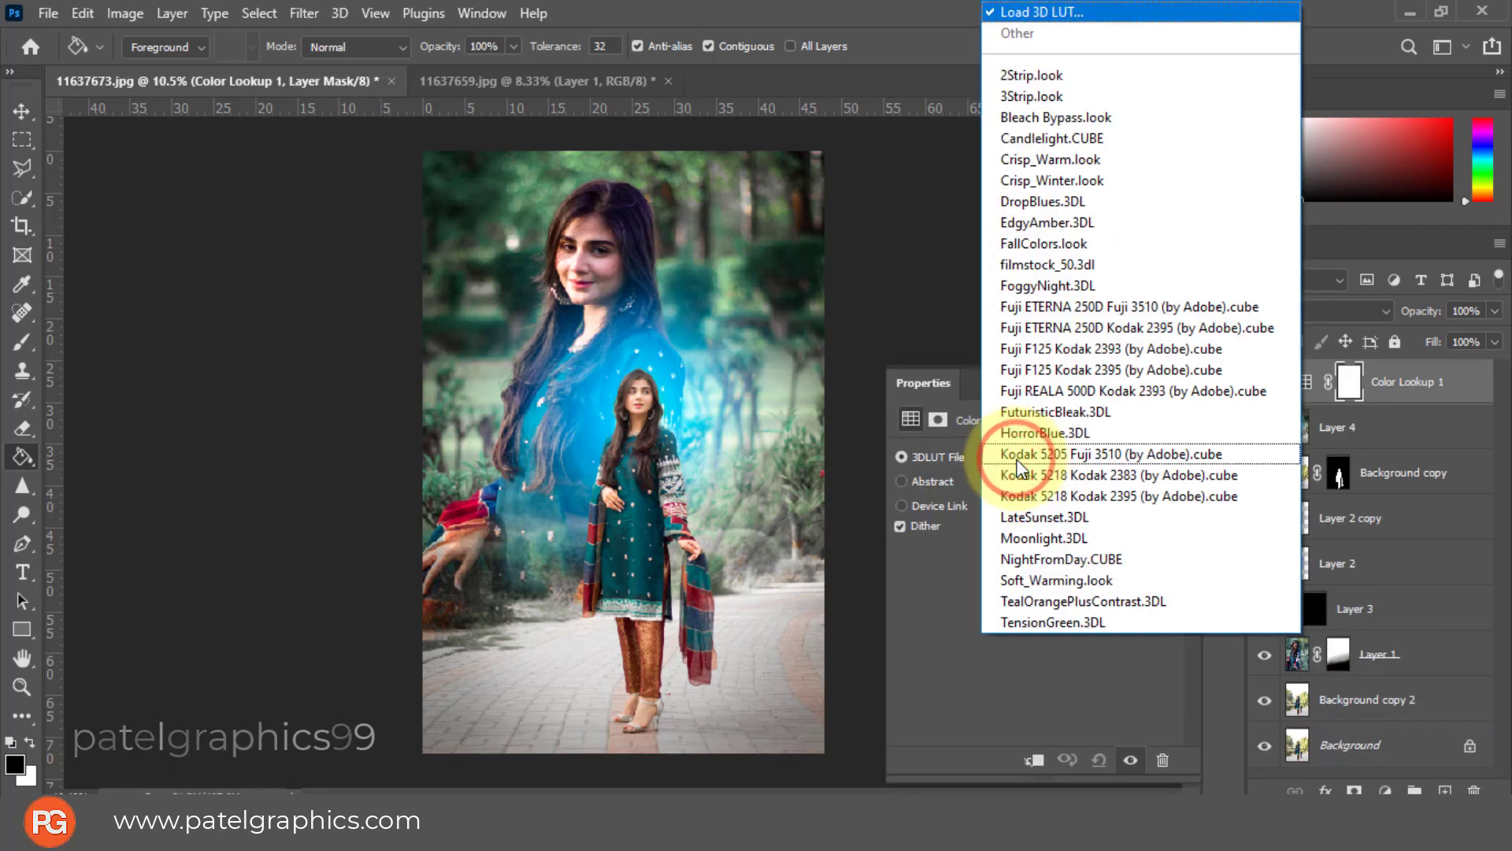
click(1016, 77)
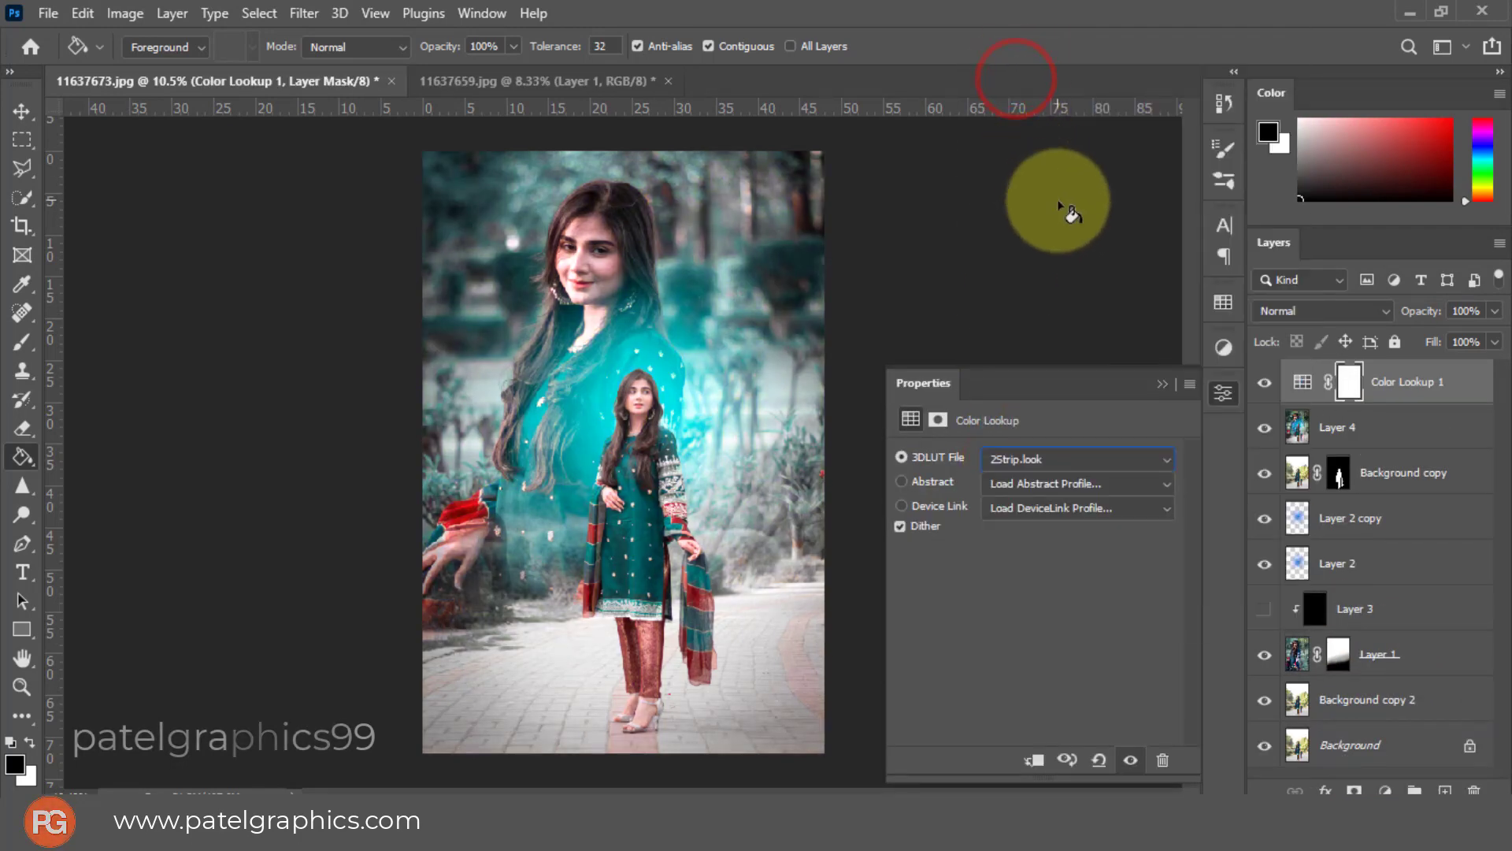
click(1162, 383)
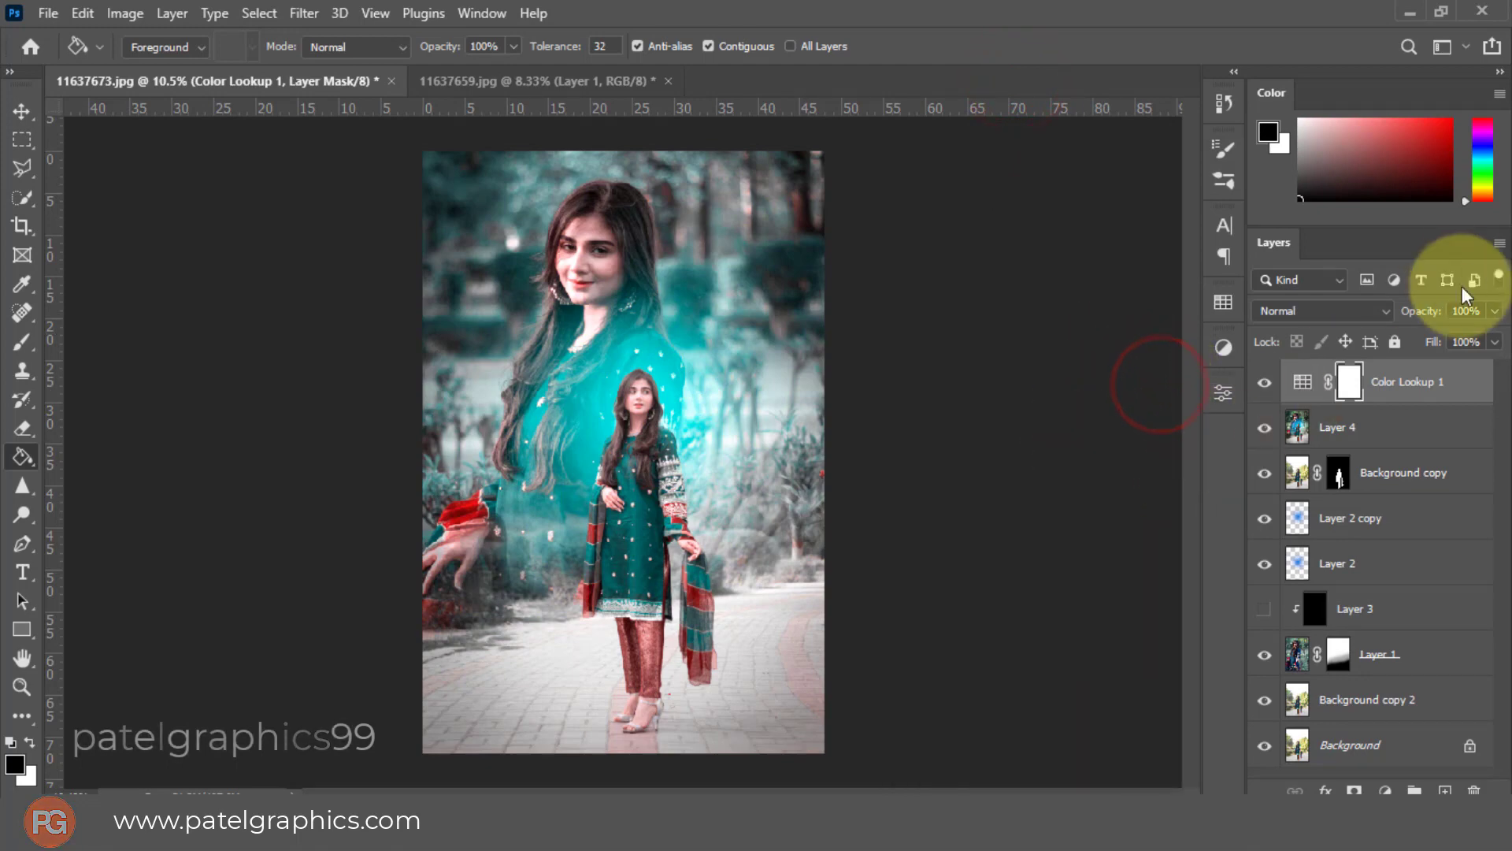
Try lower opacities on the Color Lookup layer, restore it to 100% and duplicate the layer
click(1492, 306)
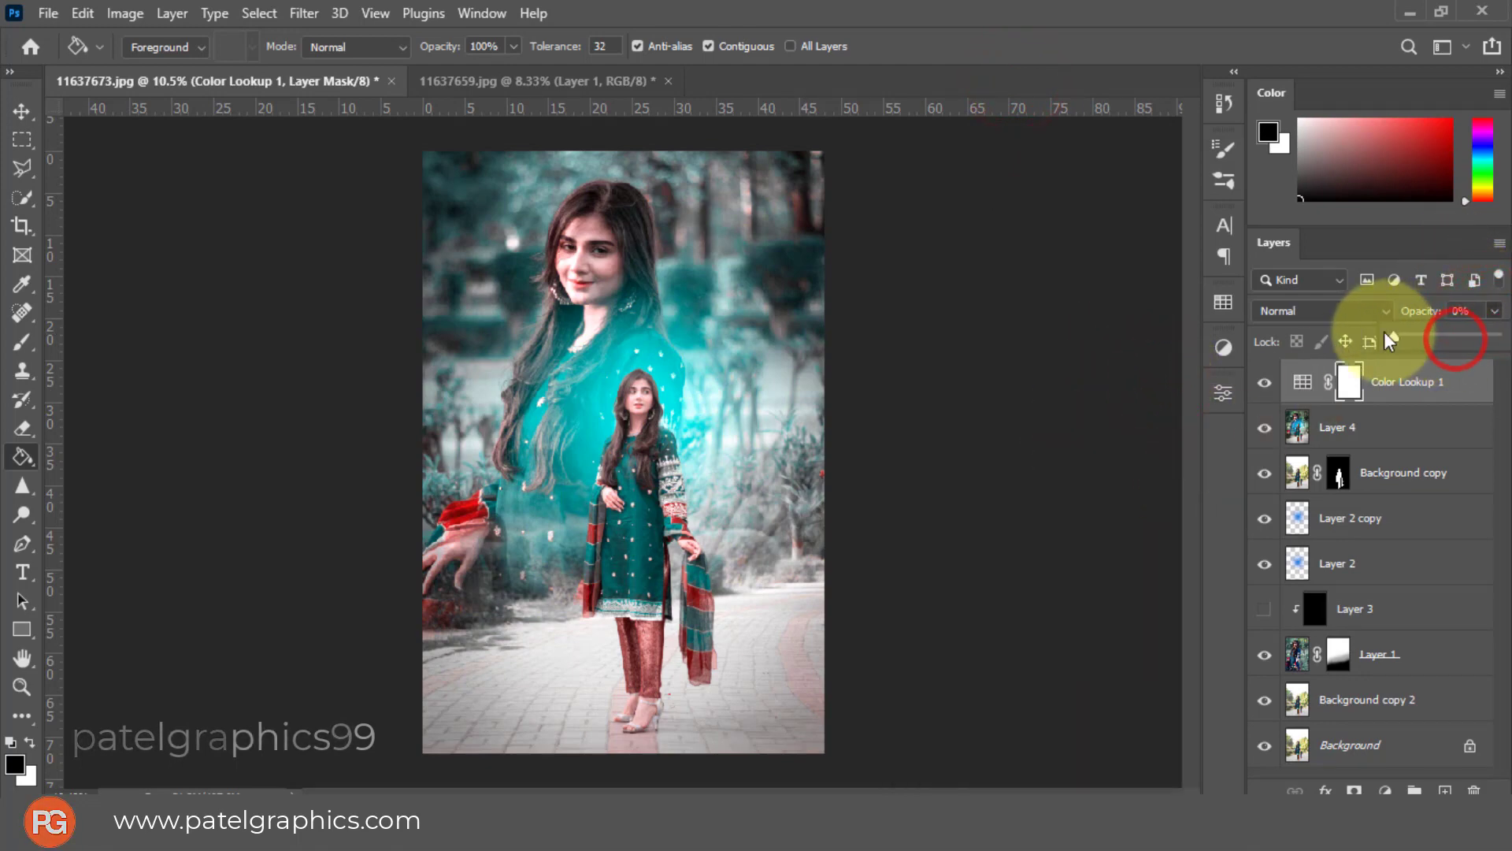
drag(1386, 333, 1509, 361)
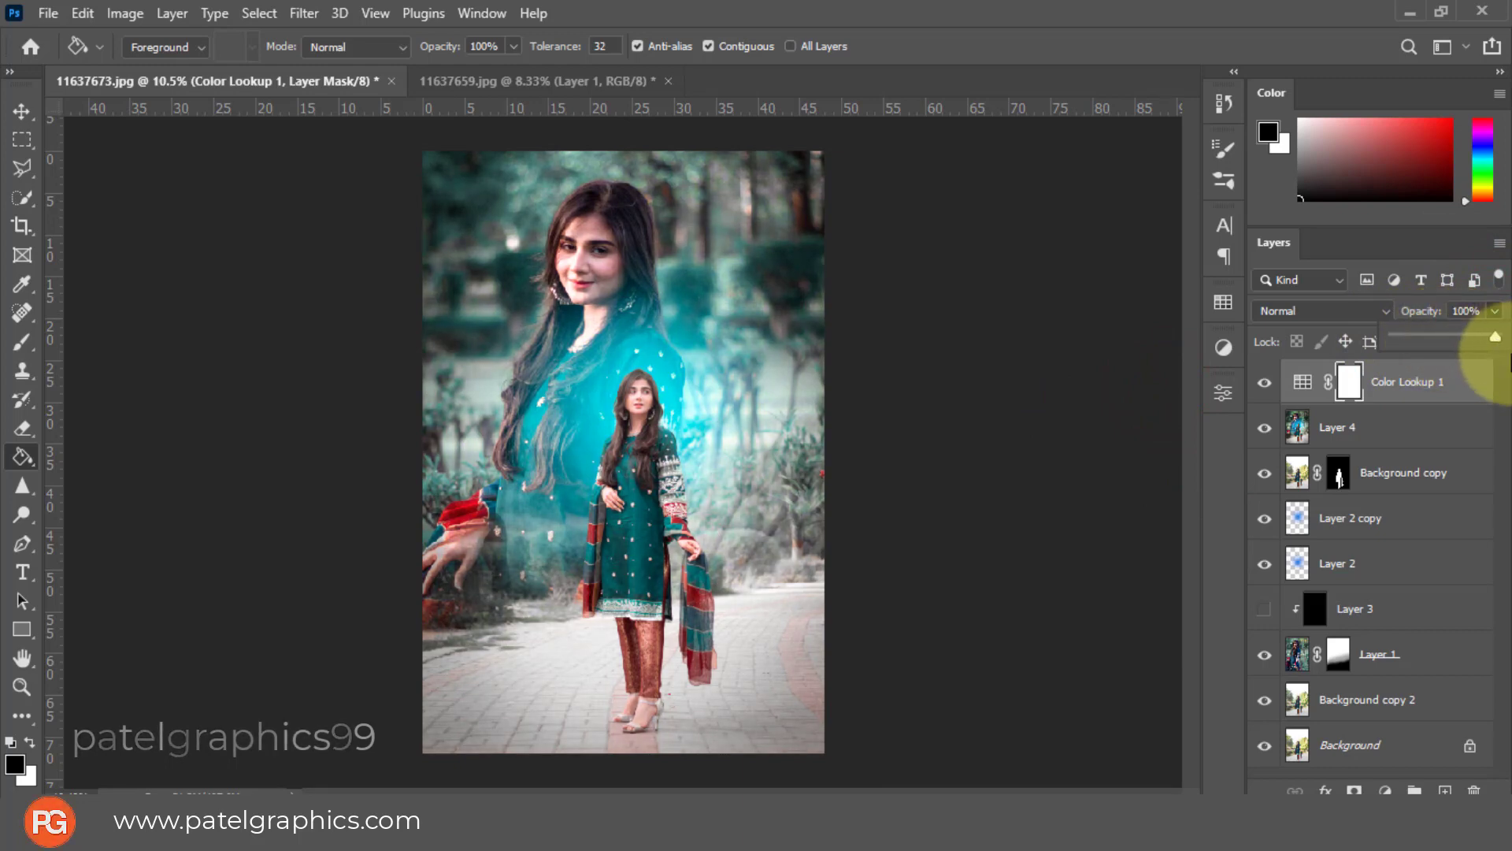
click(1480, 390)
key(ctrl+j)
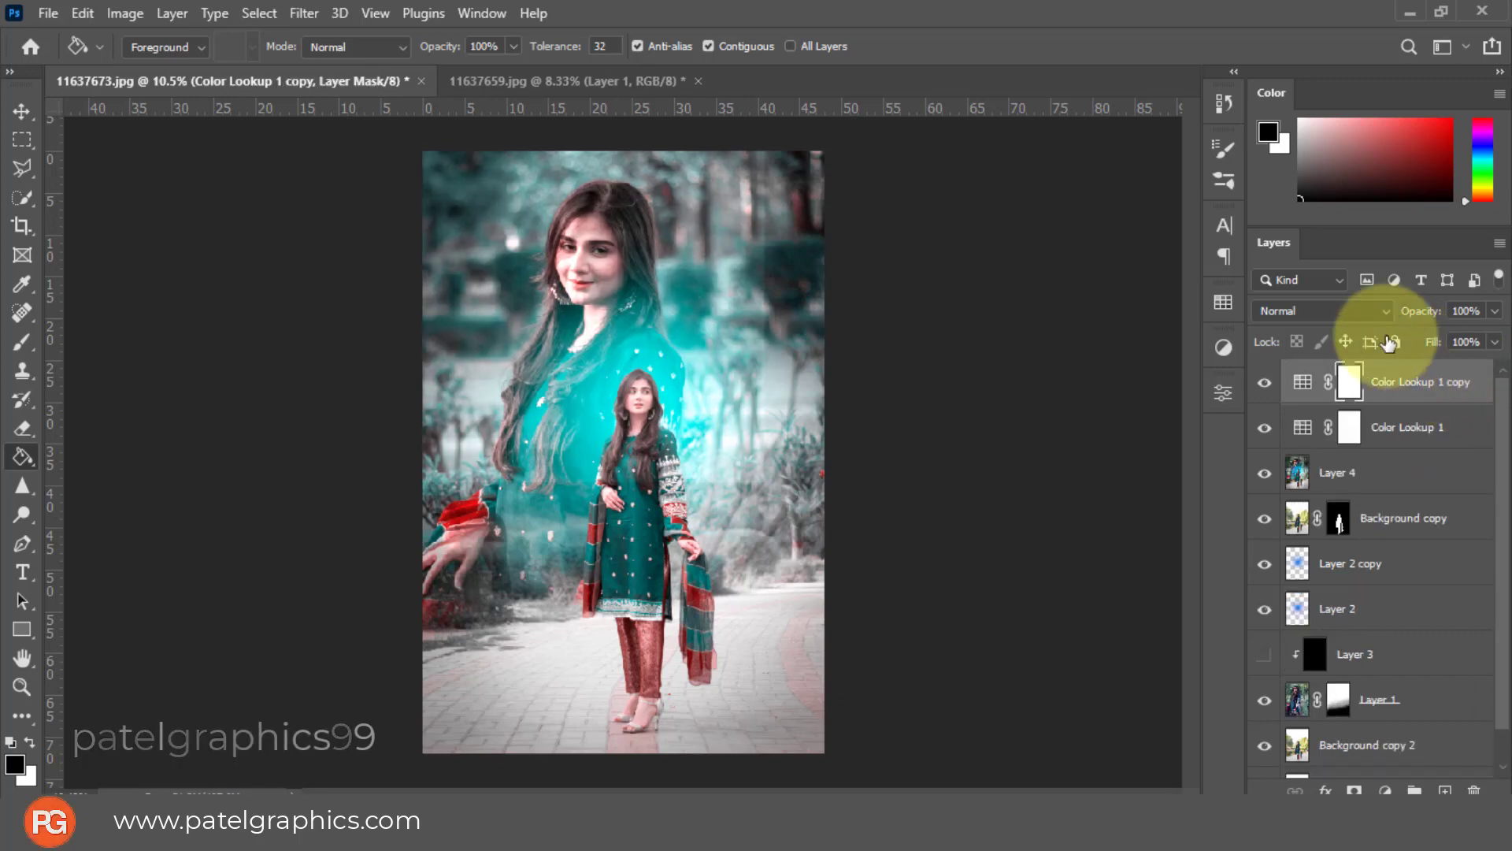
Open the Color Lookup 1 copy layer's settings and try the 3Strip.look and Bleach Bypass.look 3DLUT files
click(1304, 383)
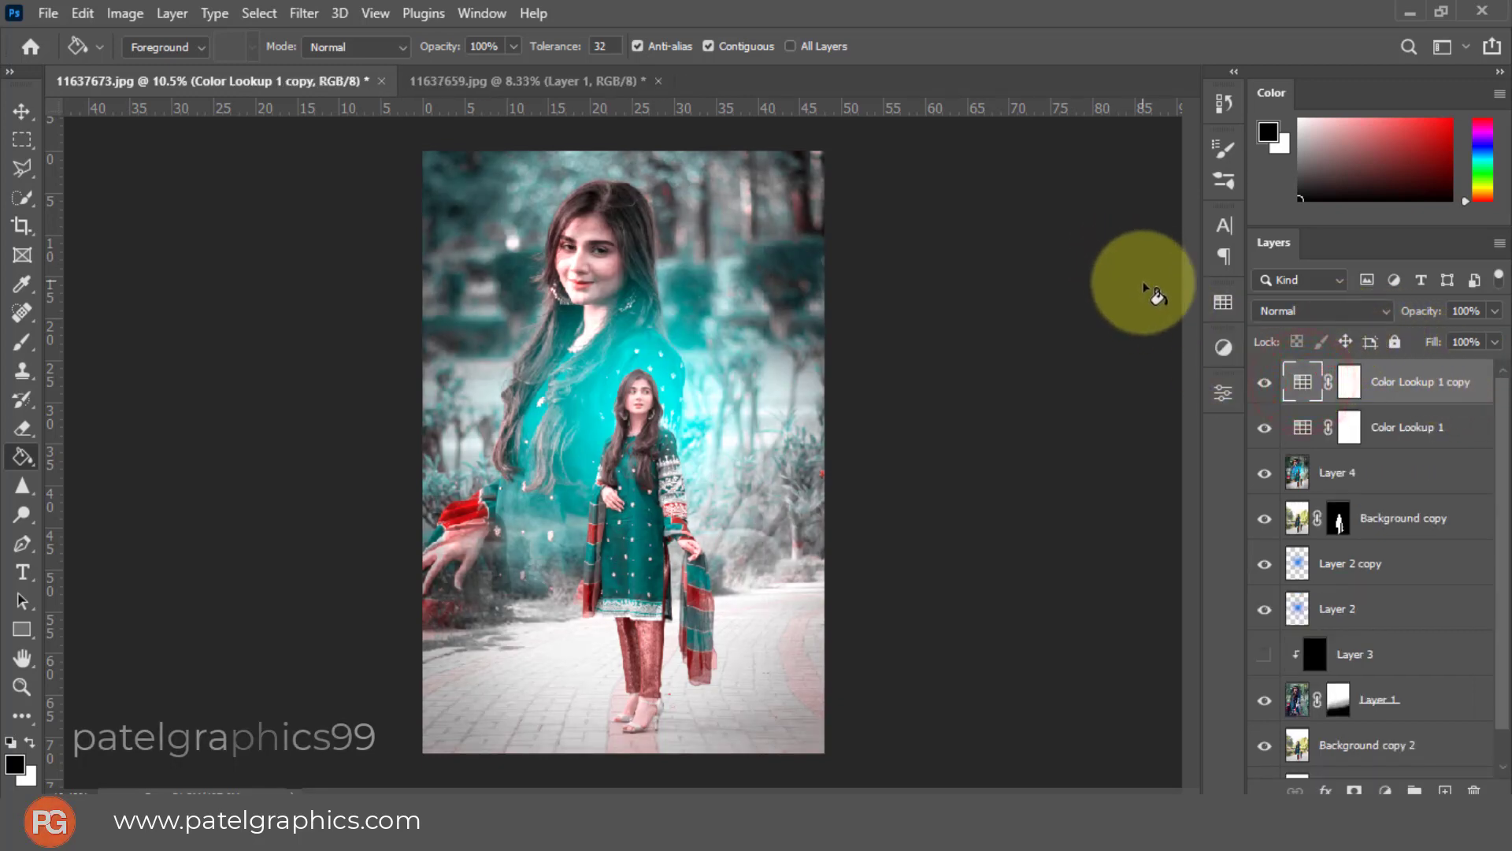
double_click(1292, 390)
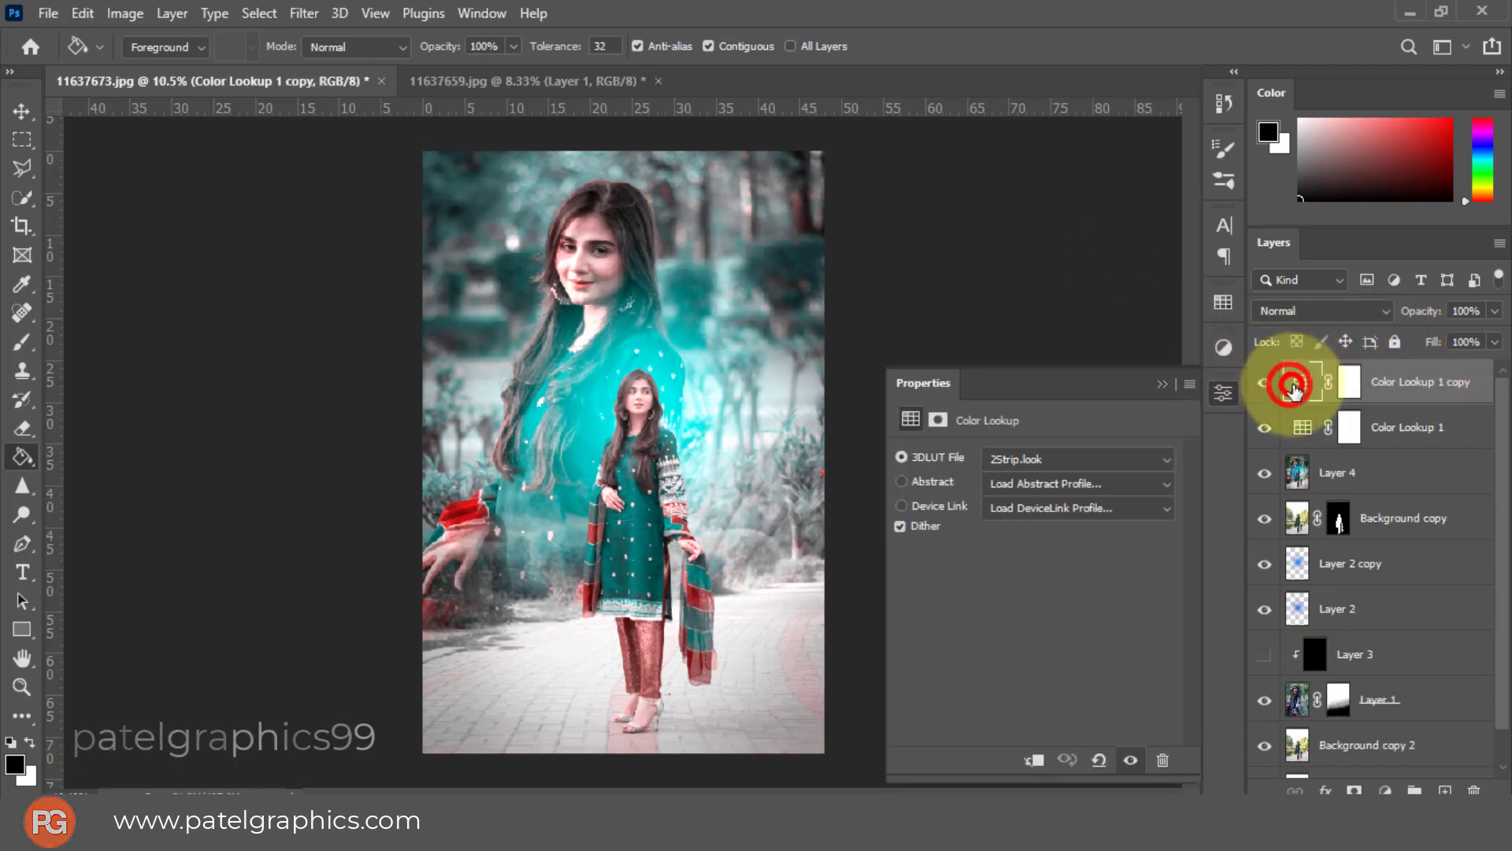
click(1072, 455)
click(1035, 95)
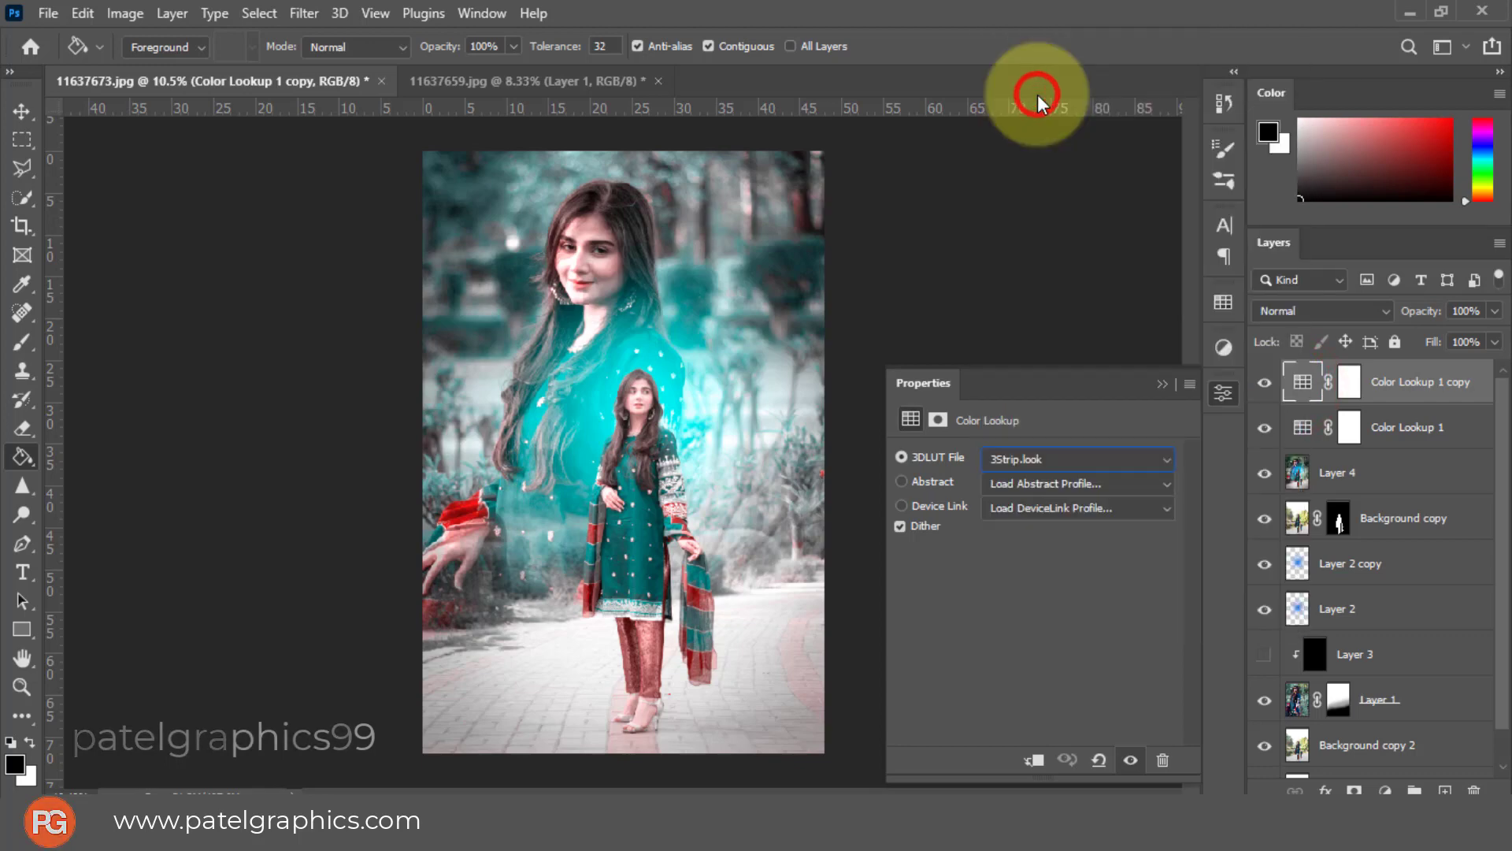
click(1046, 461)
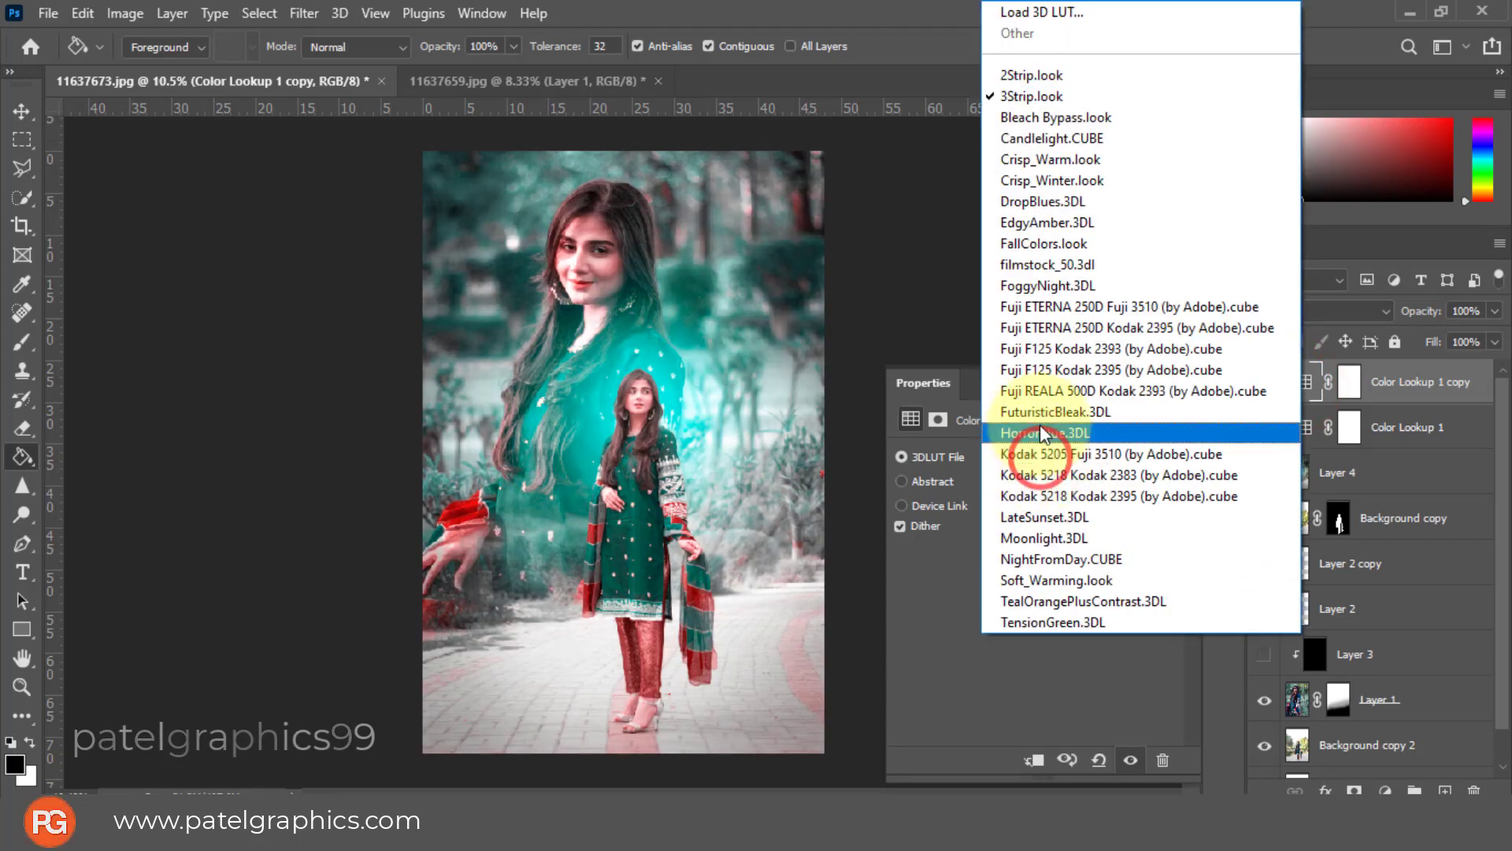
click(1028, 111)
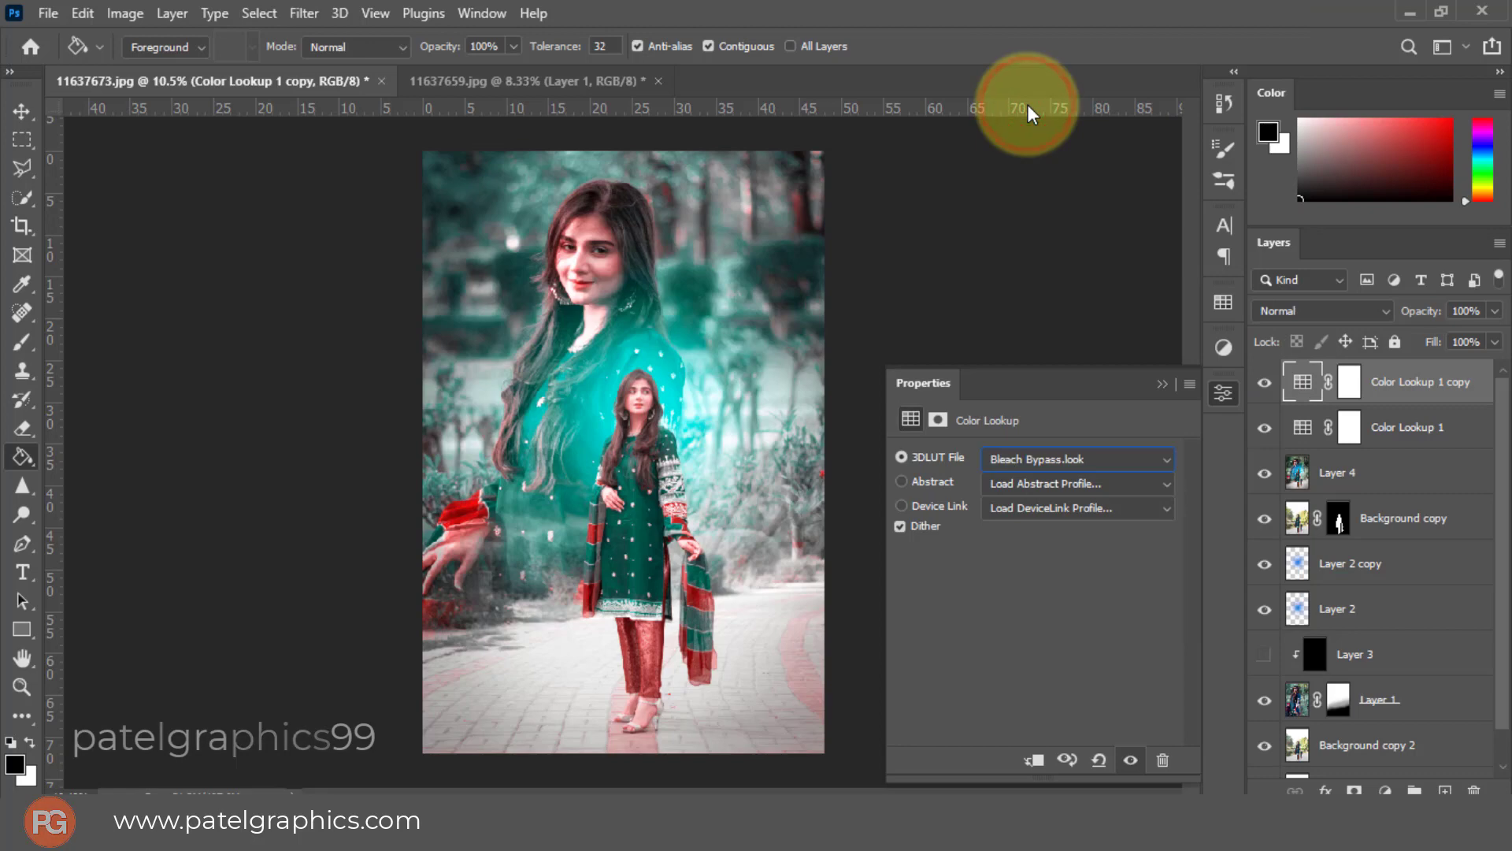
Cycle the Color Lookup 1 copy layer through successive 3DLUT files, from Candlelight.CUBE to Fuji F125 Kodak 2393 (by Adobe).cube
key(Down)
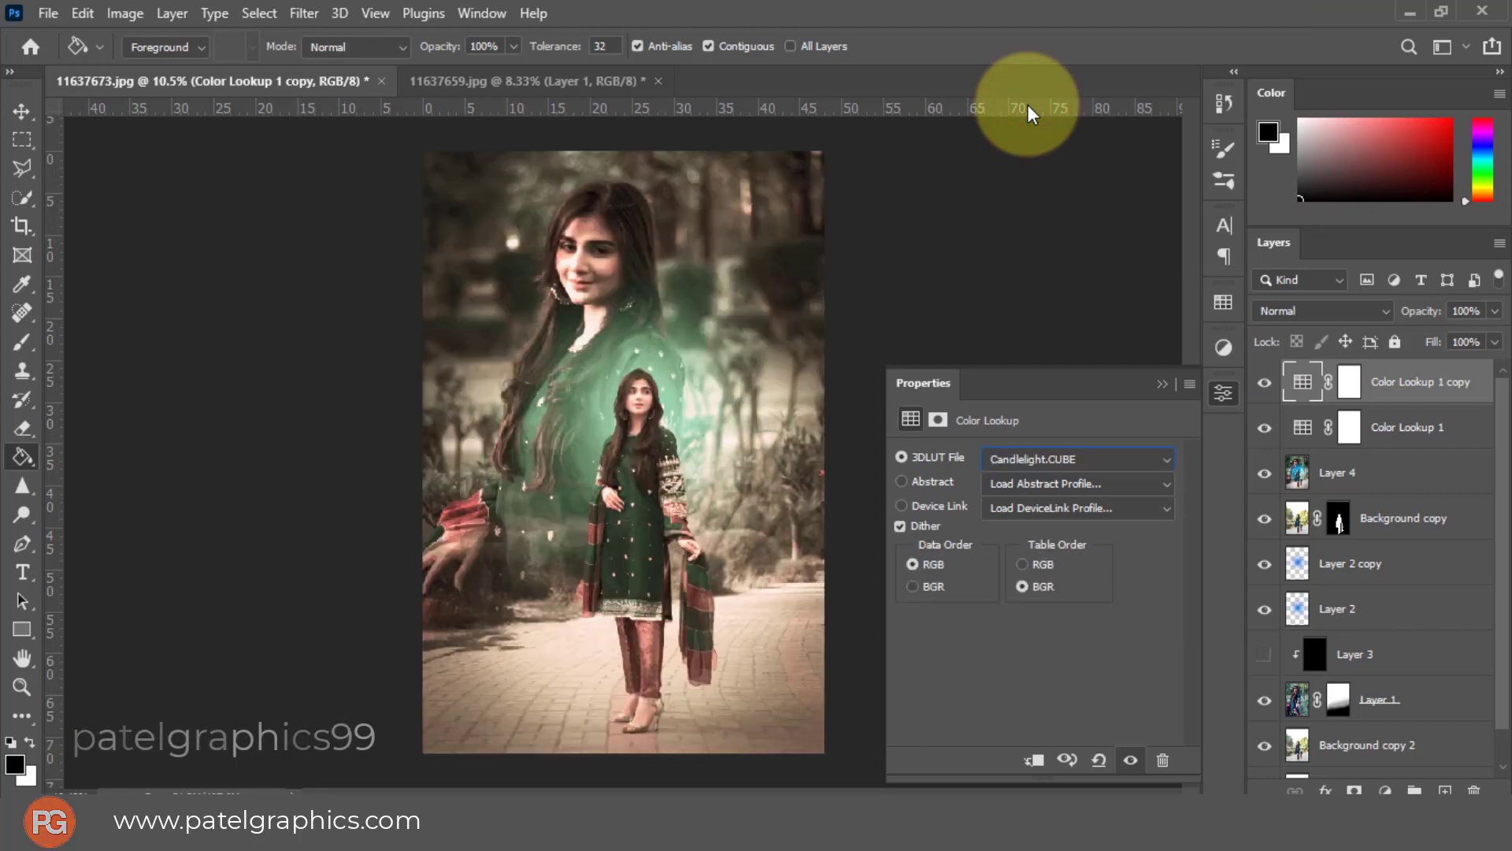
key(Down)
key(Down)
key(Down)
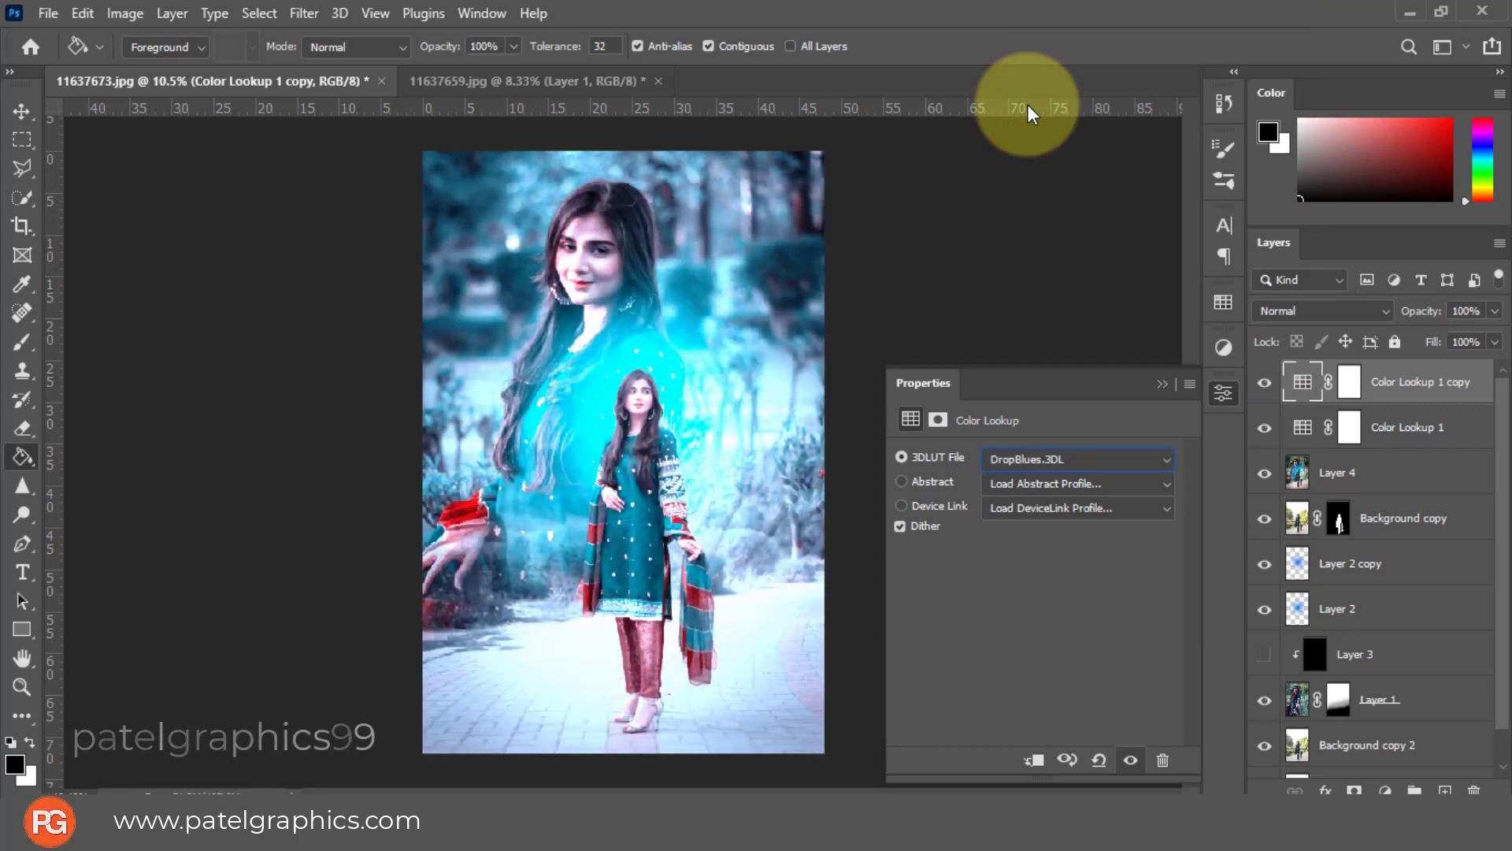
key(Down)
key(Down)
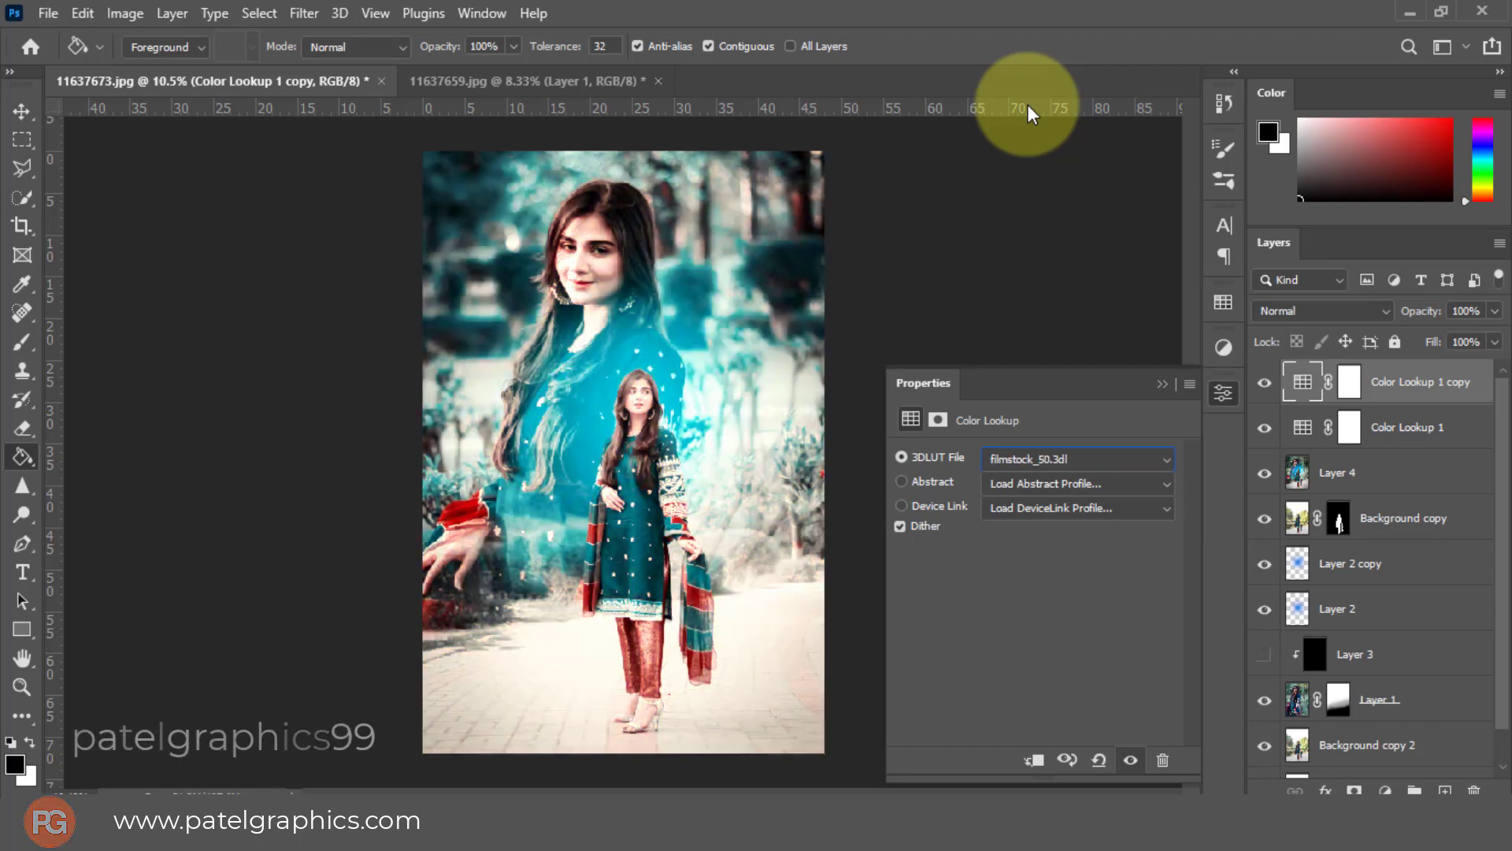
key(Down)
key(Down)
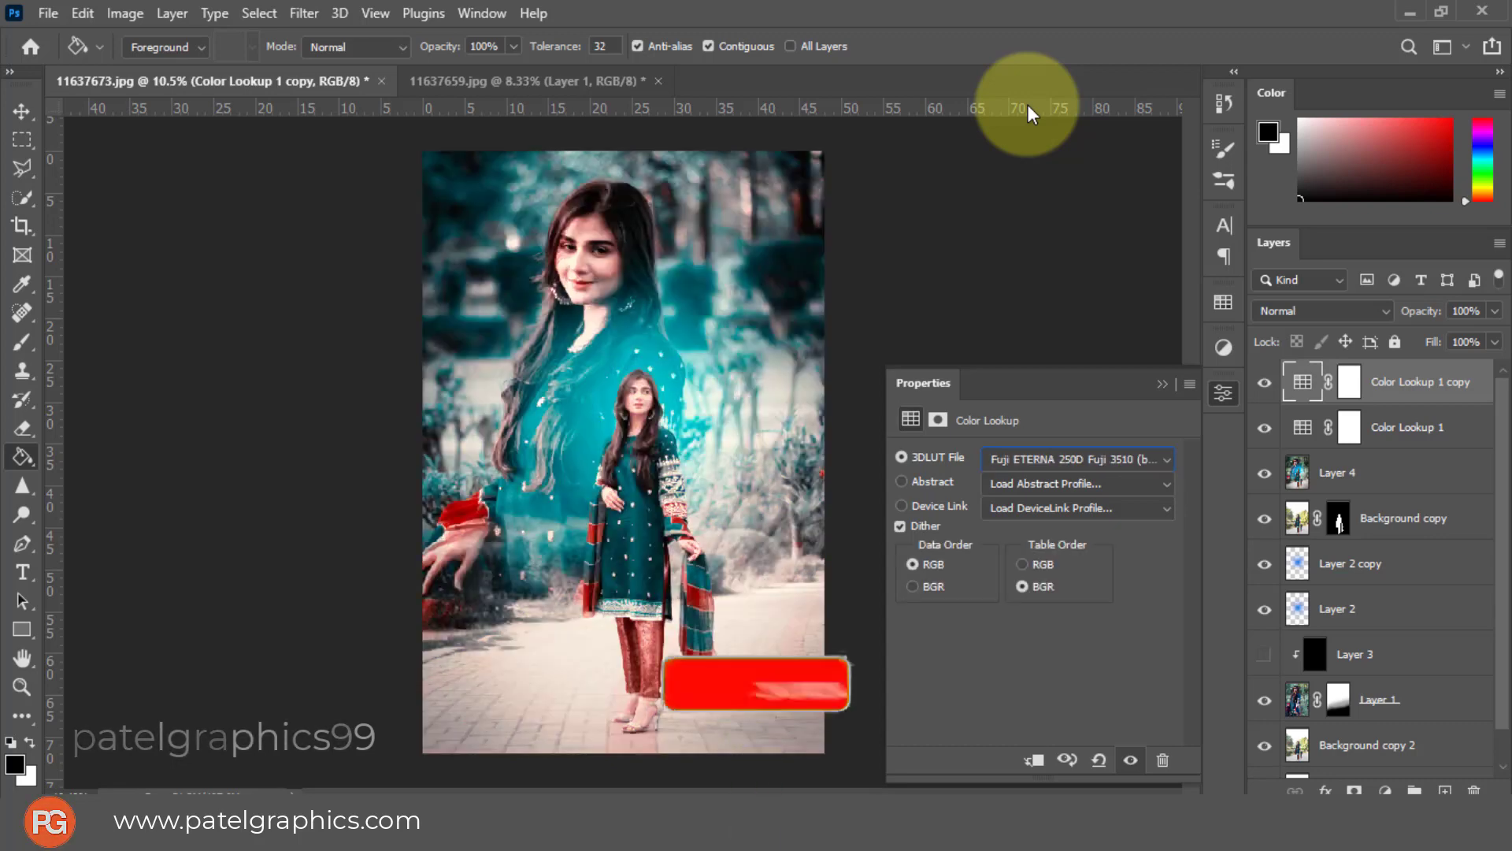
key(Down)
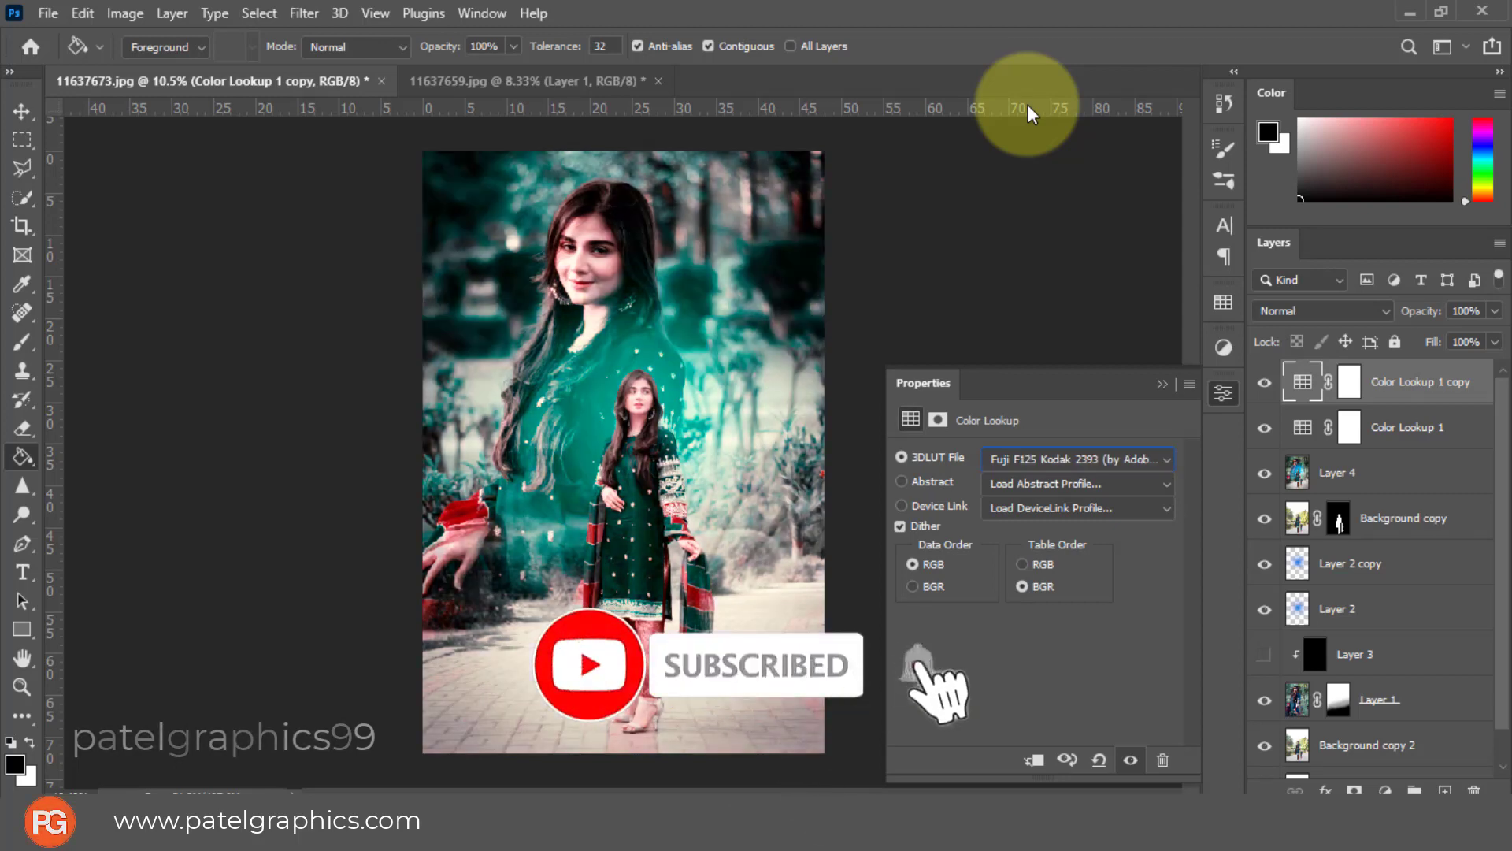